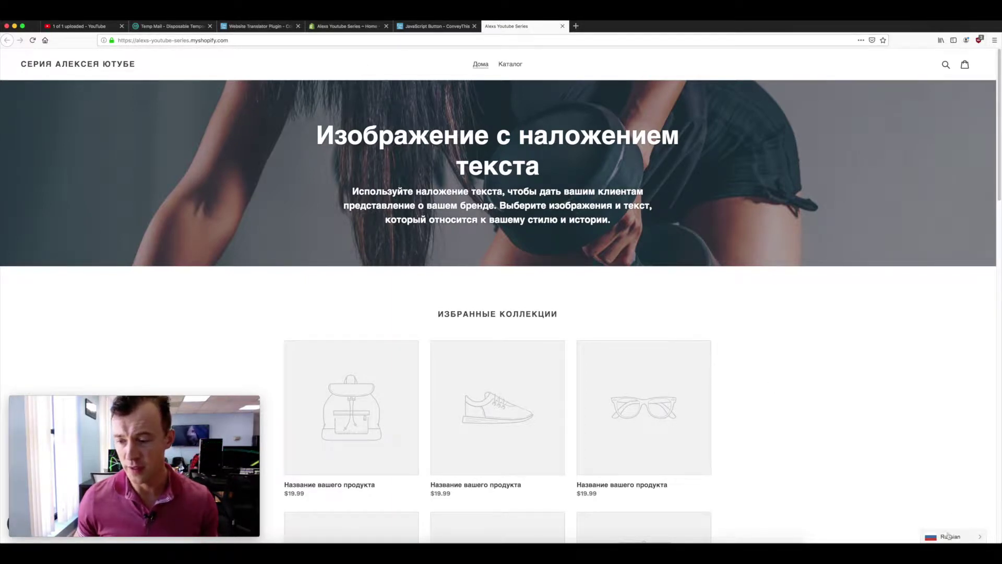
# Step: Switch the storefront's display language from Russian to English using its language selector
pyautogui.click(966, 538)
pyautogui.click(942, 507)
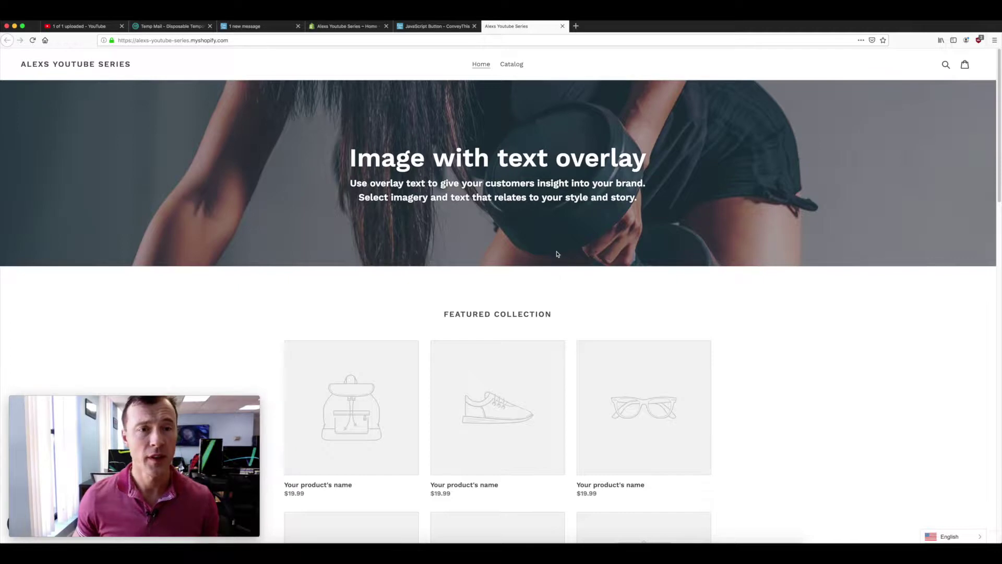
# Step: Switch to ConveyThis and review the account dashboard and the list of registered domains
pyautogui.click(429, 27)
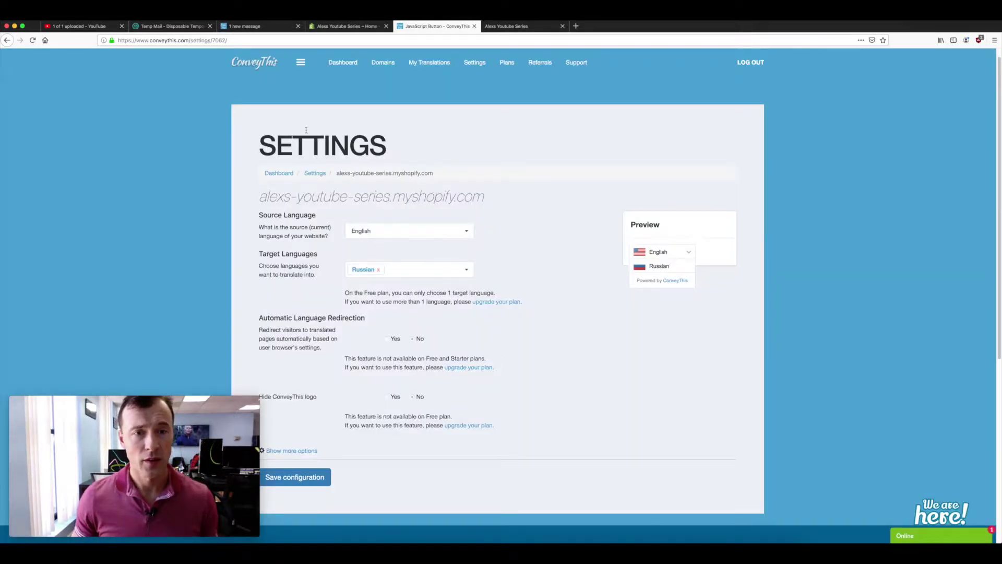
pyautogui.click(261, 63)
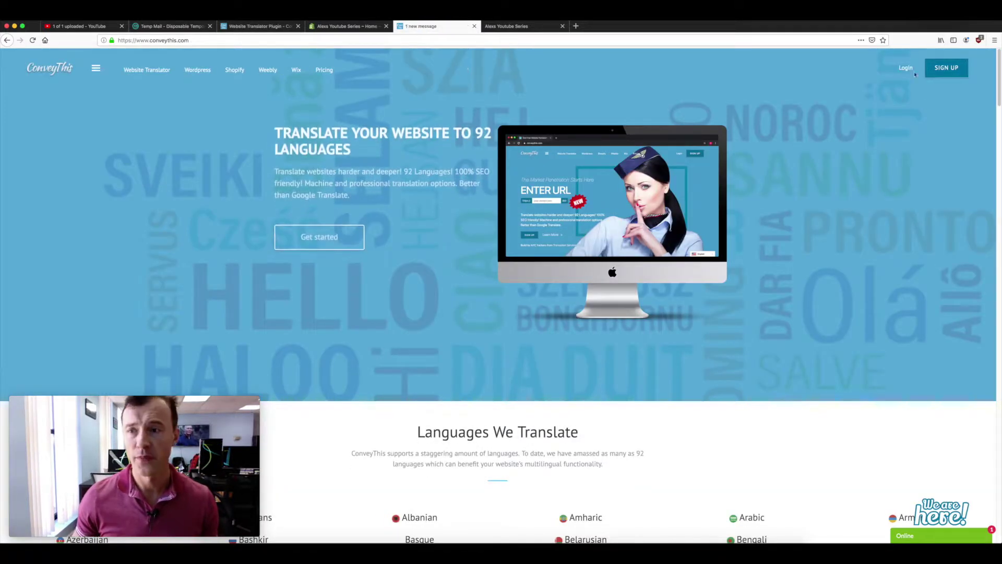
pyautogui.click(905, 68)
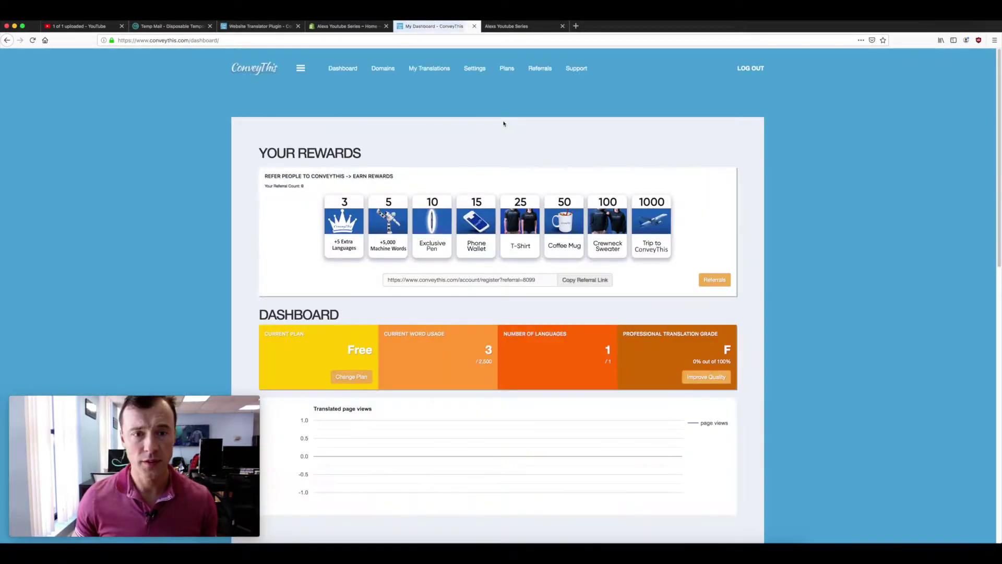
pyautogui.scroll(-5, 279, 172)
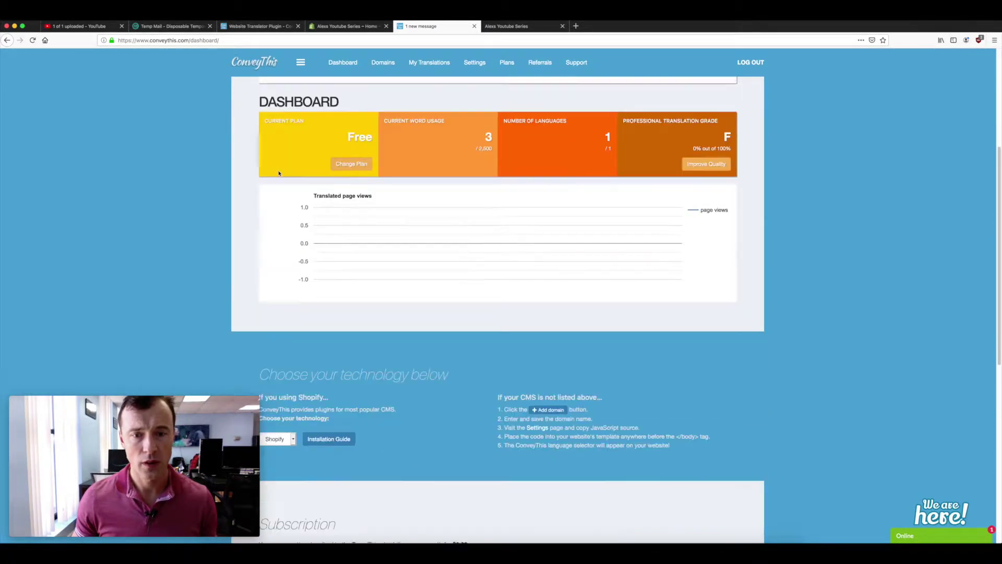
pyautogui.scroll(3, 280, 173)
pyautogui.scroll(-2, 345, 148)
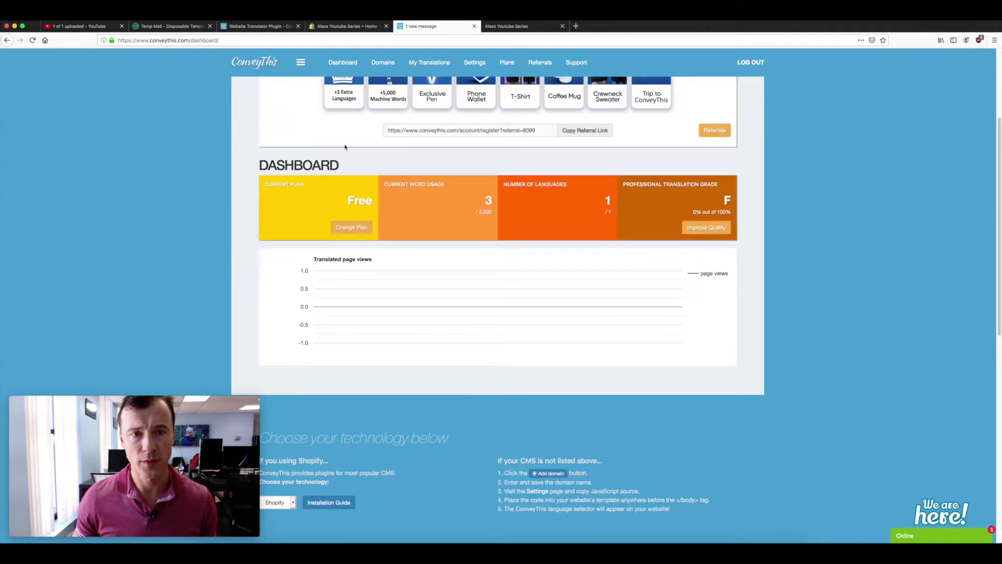
pyautogui.click(382, 63)
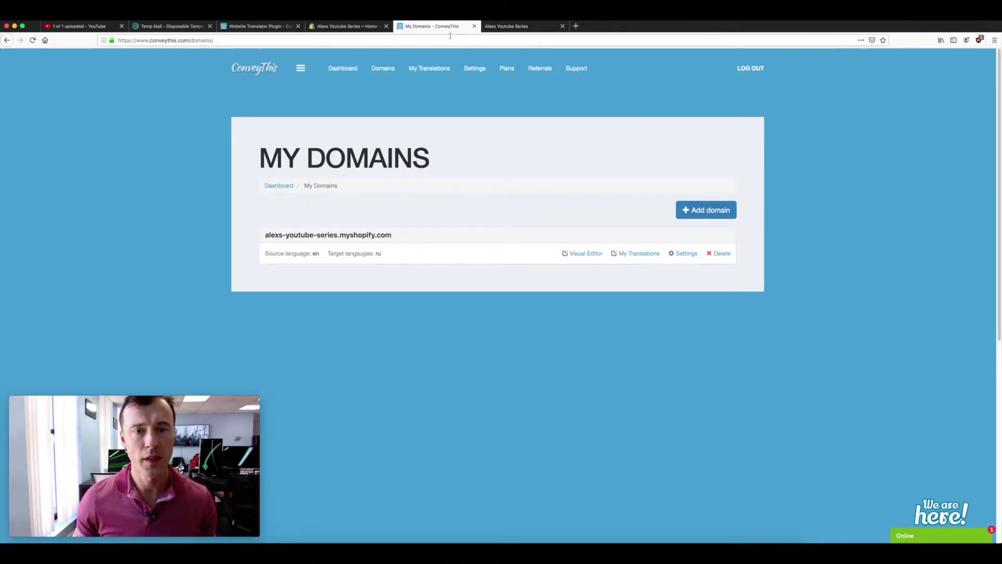
# Step: Open the ConveyThis settings, expand the language selector preview, and reveal the additional options for customizing the button
pyautogui.click(477, 72)
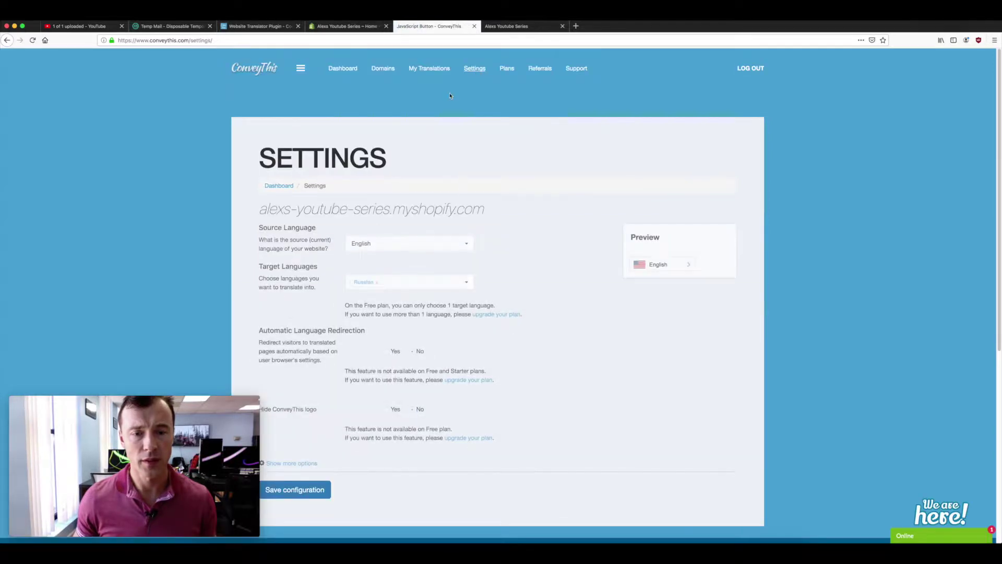
pyautogui.scroll(-2, 308, 160)
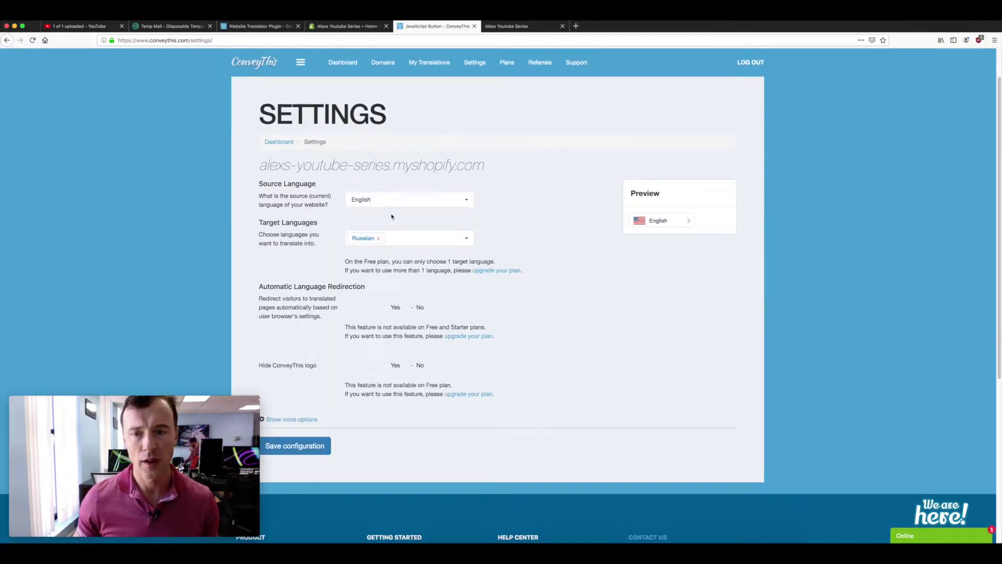
pyautogui.click(659, 222)
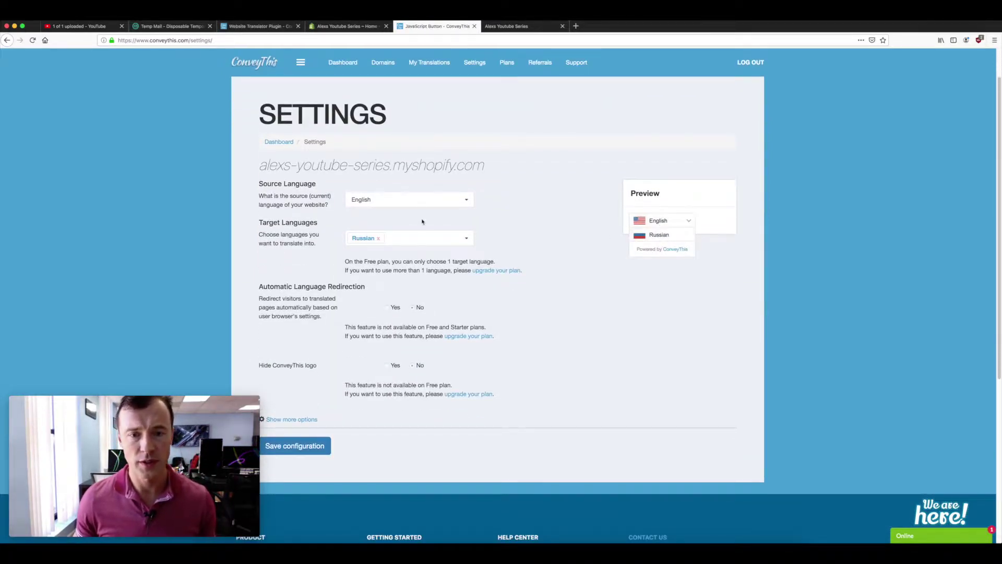
pyautogui.scroll(-2, 340, 261)
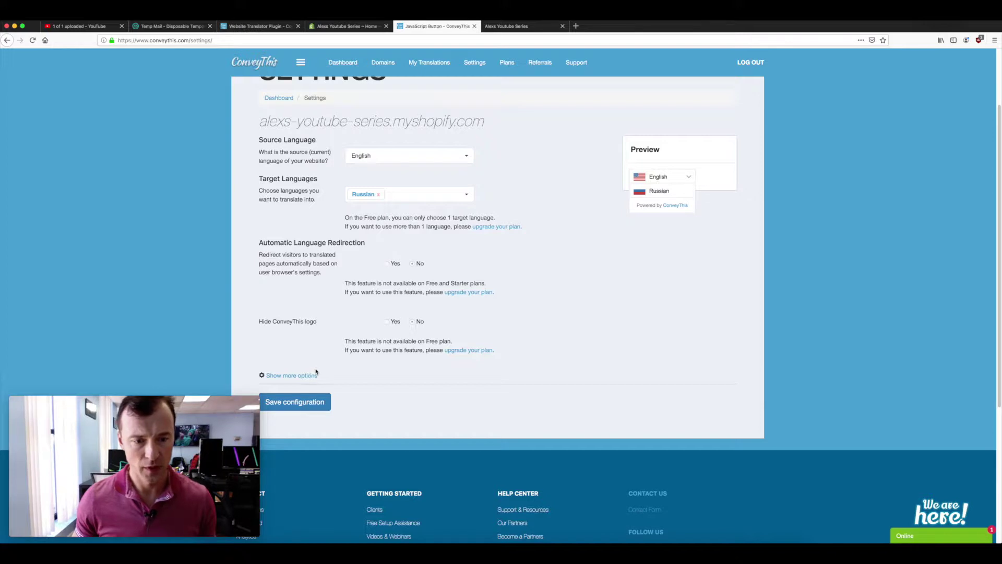
pyautogui.click(289, 376)
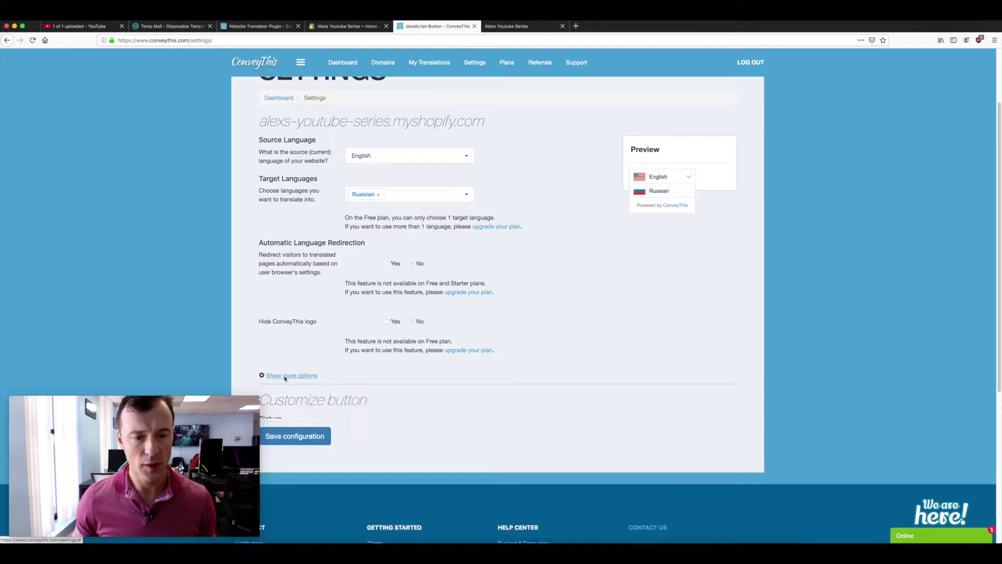
pyautogui.scroll(-5, 310, 360)
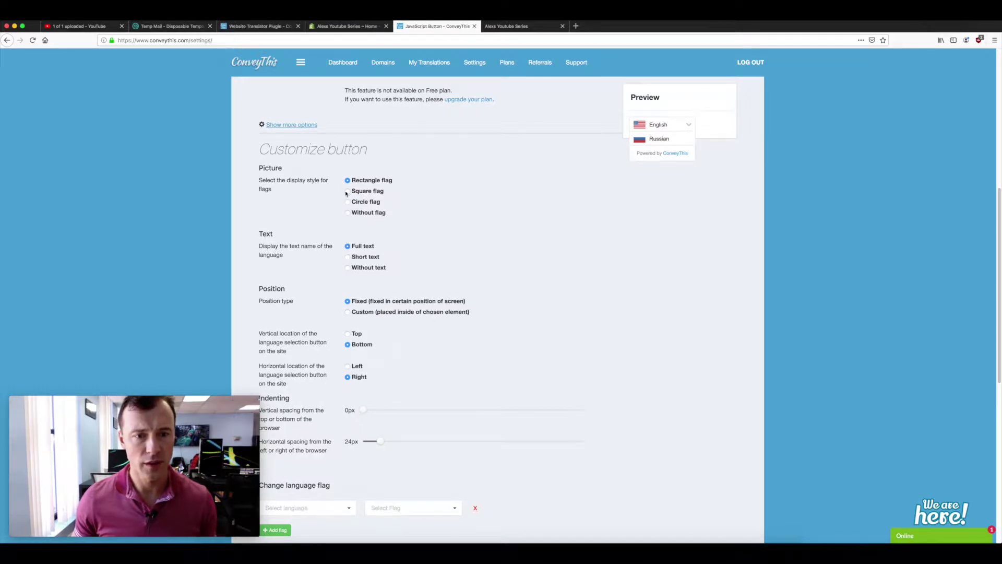
# Step: Try the square and no-flag styles, previewing the selector without flags, and set the flag picture to Circle flag
pyautogui.click(348, 192)
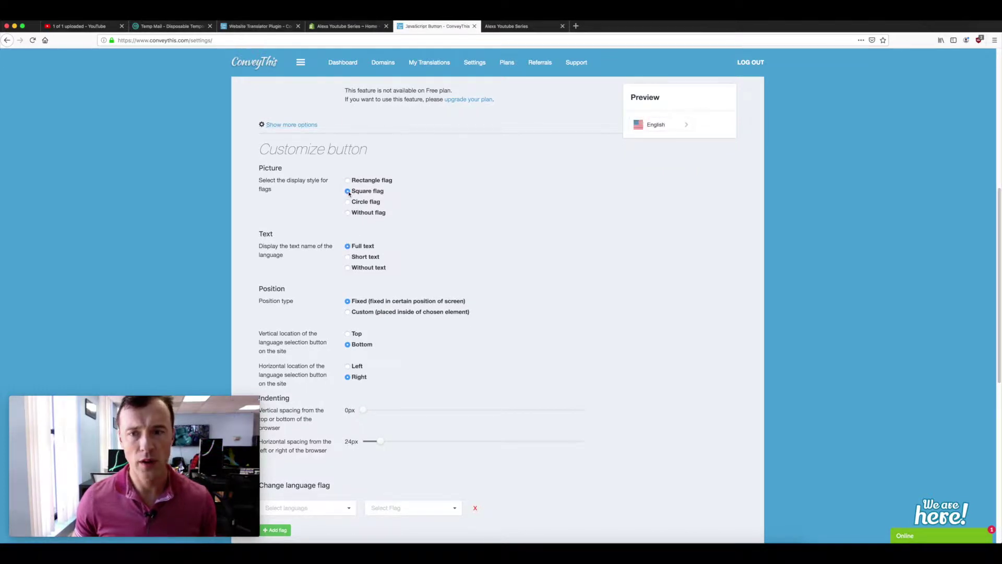
pyautogui.click(348, 202)
pyautogui.click(348, 212)
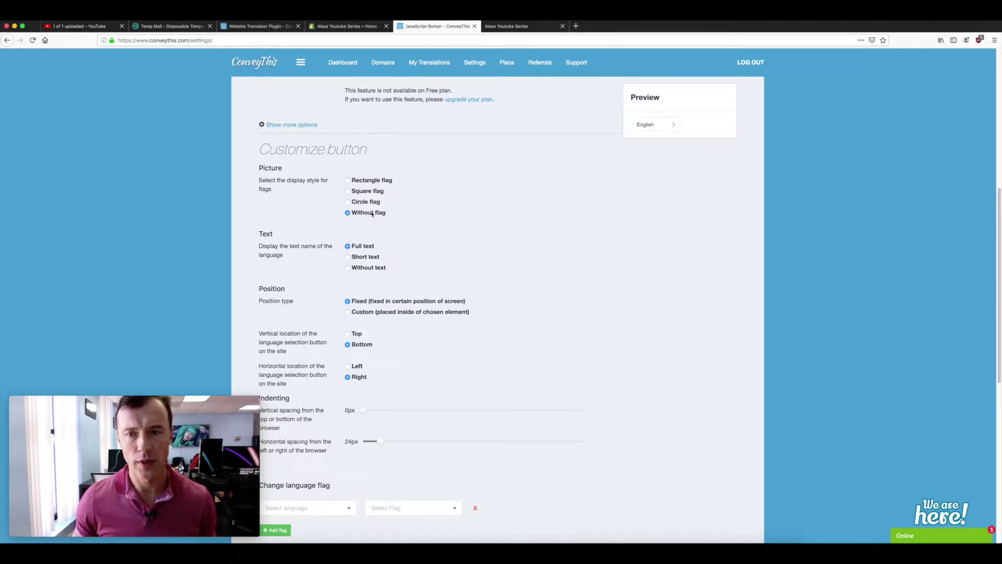
pyautogui.click(659, 125)
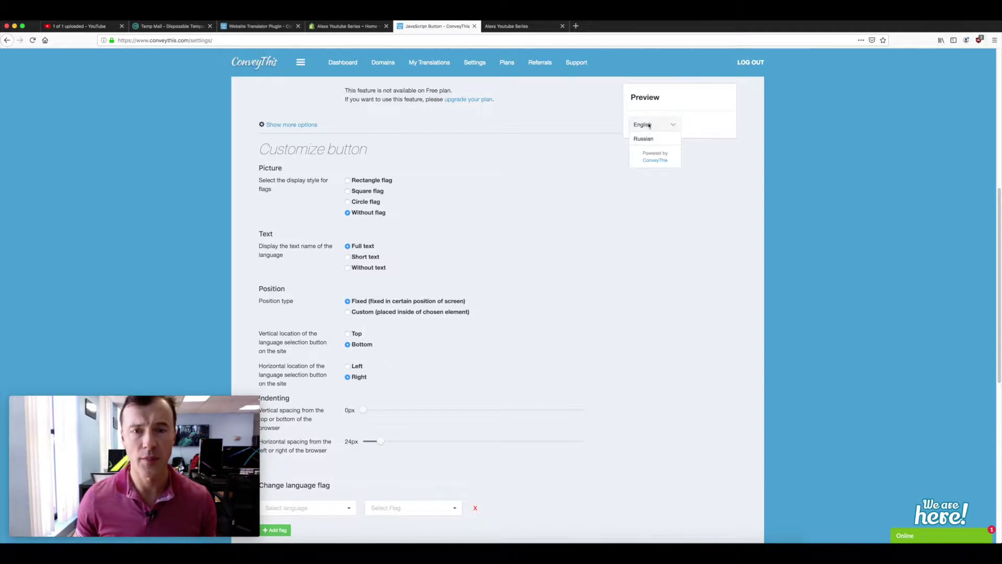
pyautogui.click(348, 203)
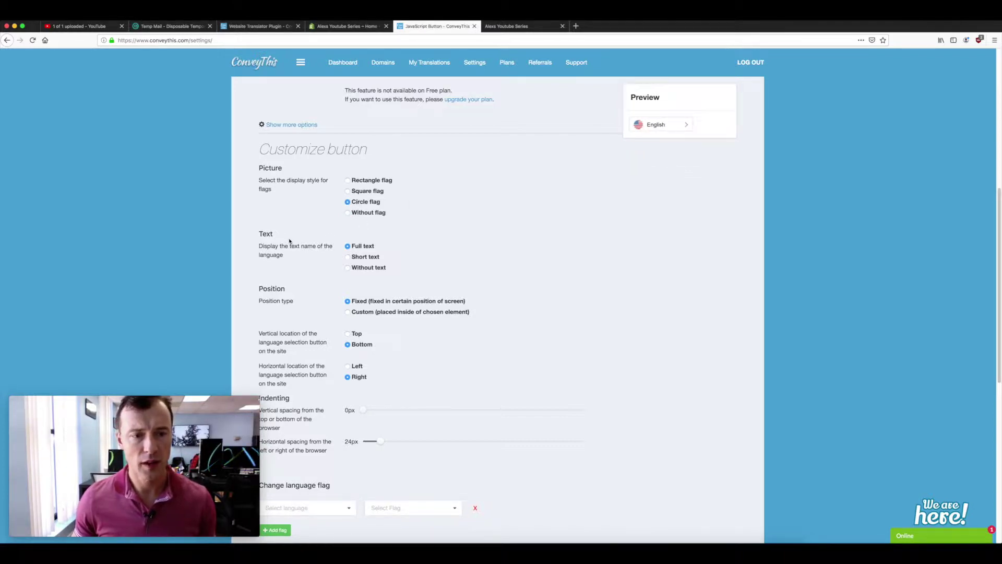
# Step: Preview the language selector with short text and without text, and set the language name display to Short text
pyautogui.scroll(-1, 290, 241)
pyautogui.scroll(-1, 313, 239)
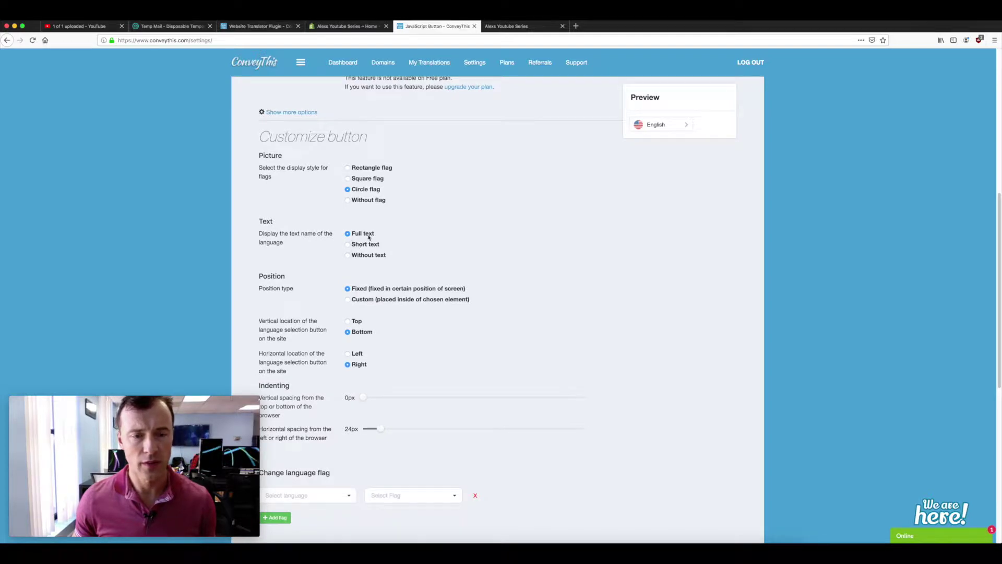
pyautogui.click(347, 244)
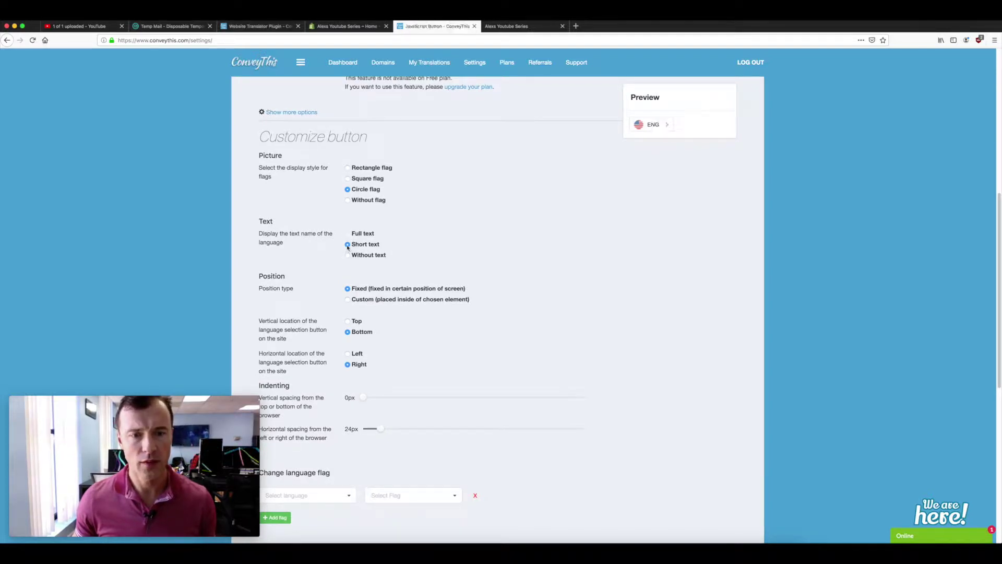
pyautogui.click(650, 128)
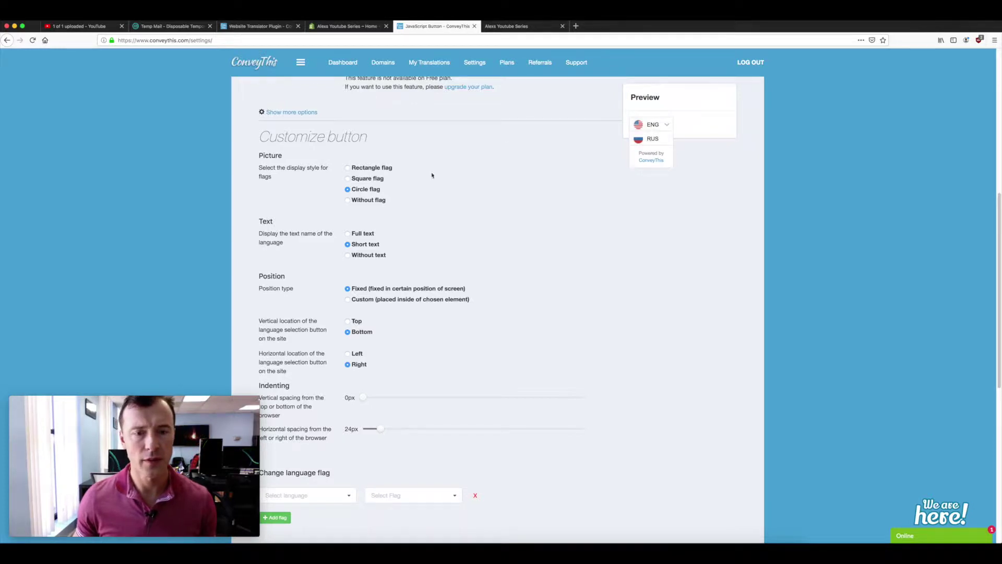
pyautogui.click(347, 255)
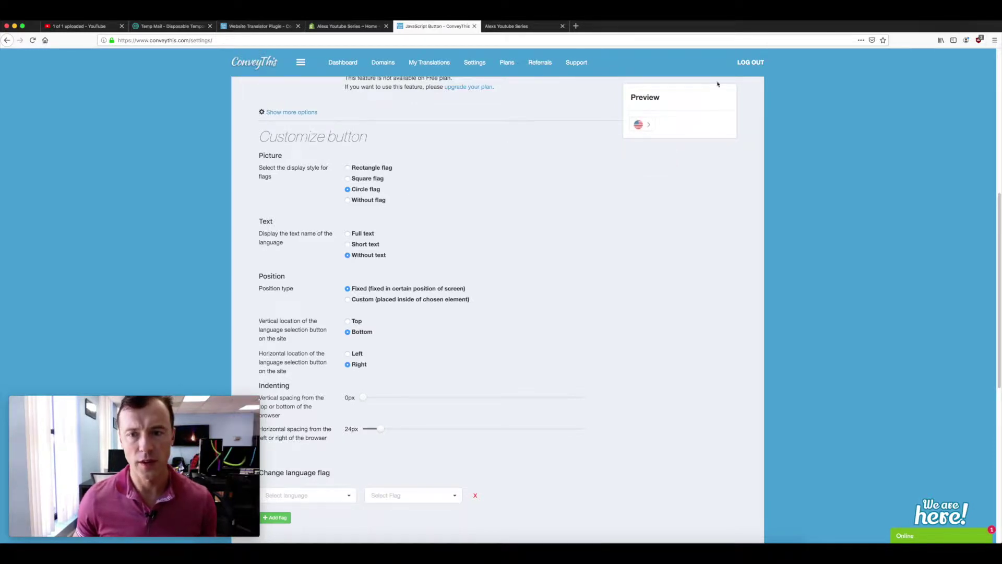
pyautogui.click(648, 126)
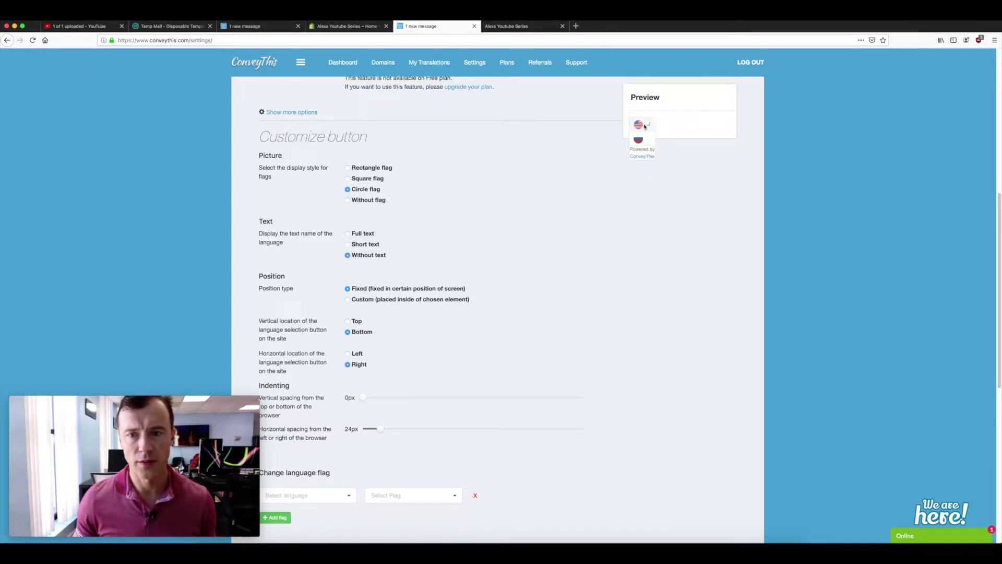
pyautogui.click(347, 245)
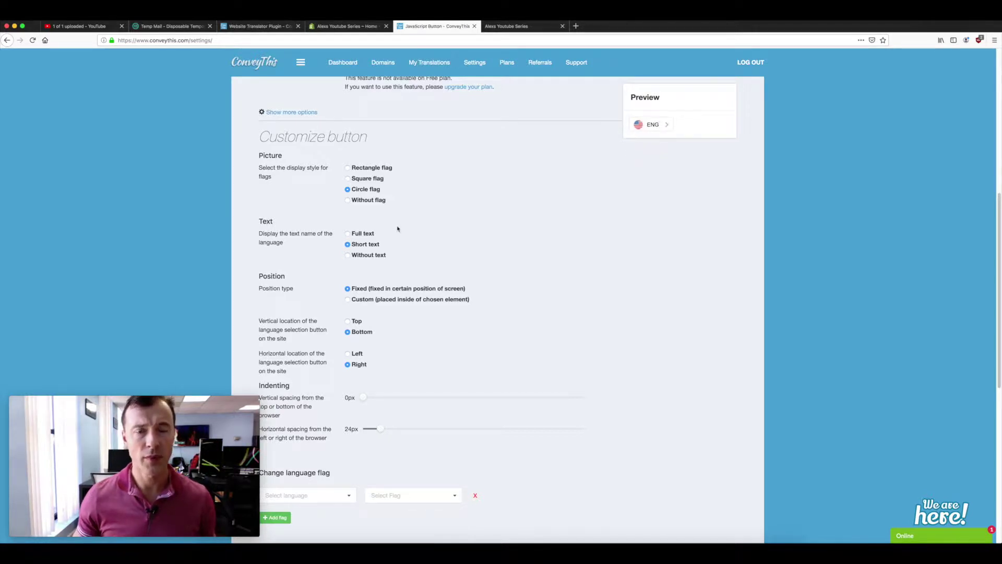
# Step: Set the language selection button's vertical location to Top and save the configuration
pyautogui.scroll(-2, 408, 232)
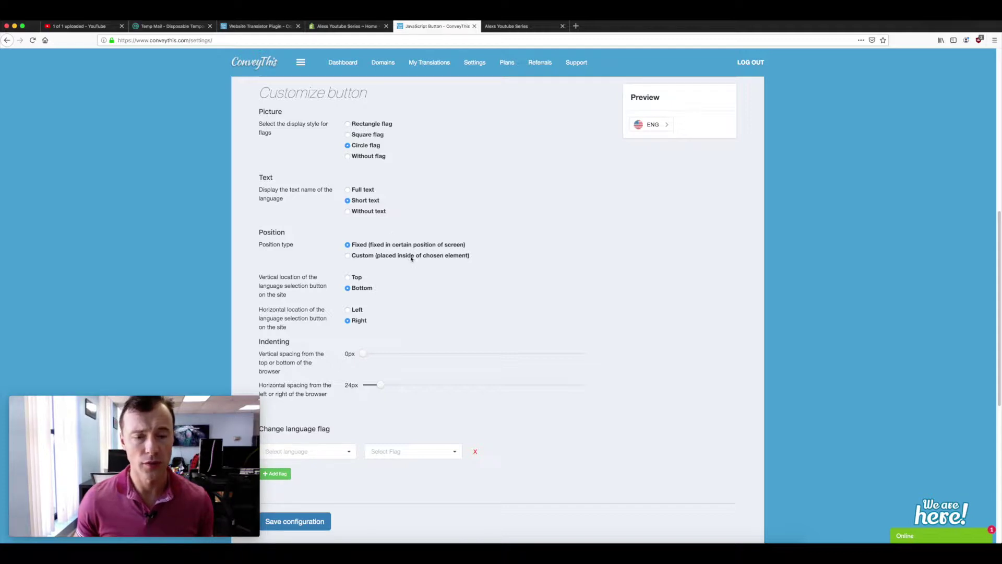
pyautogui.scroll(-1, 386, 256)
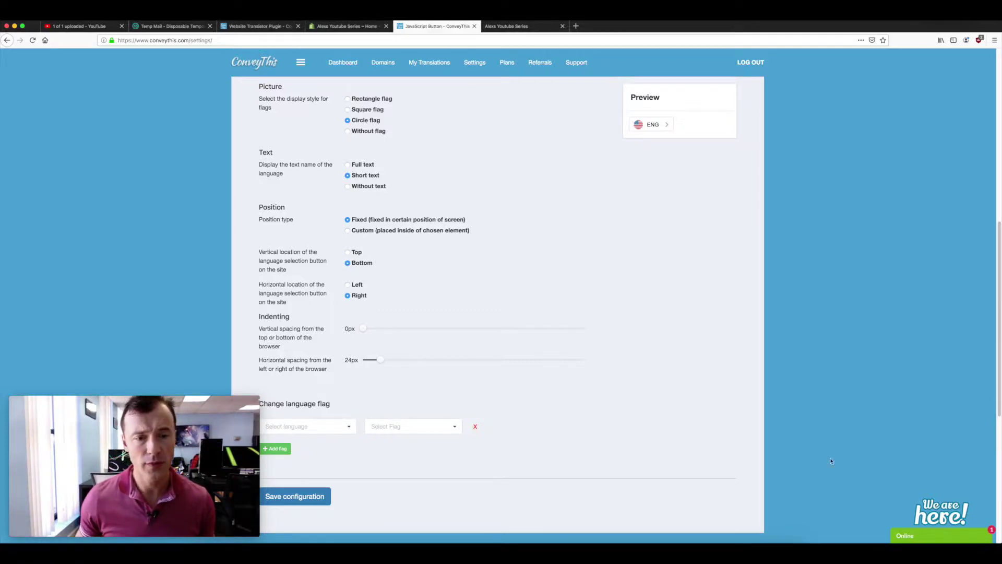
pyautogui.click(348, 253)
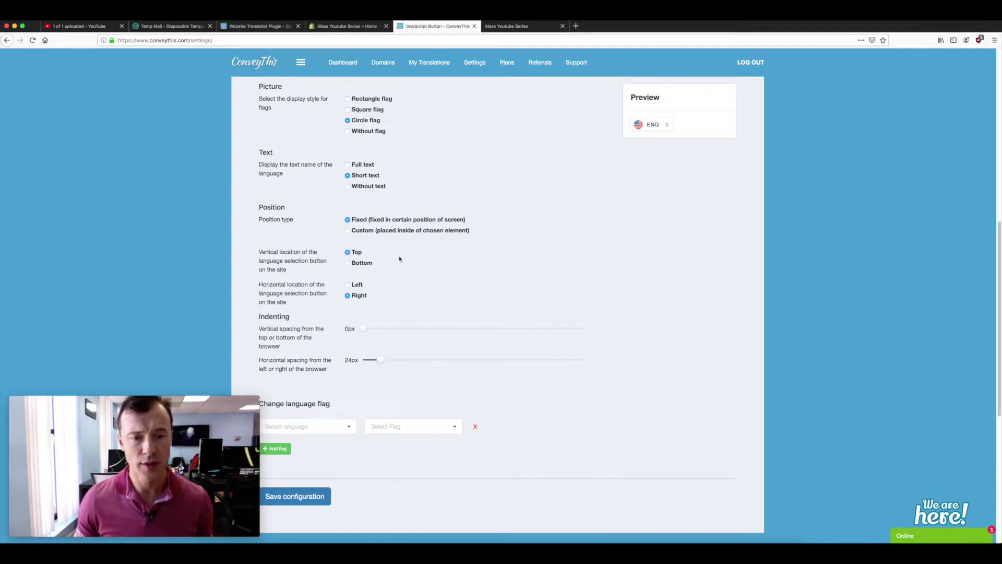
pyautogui.scroll(-3, 400, 259)
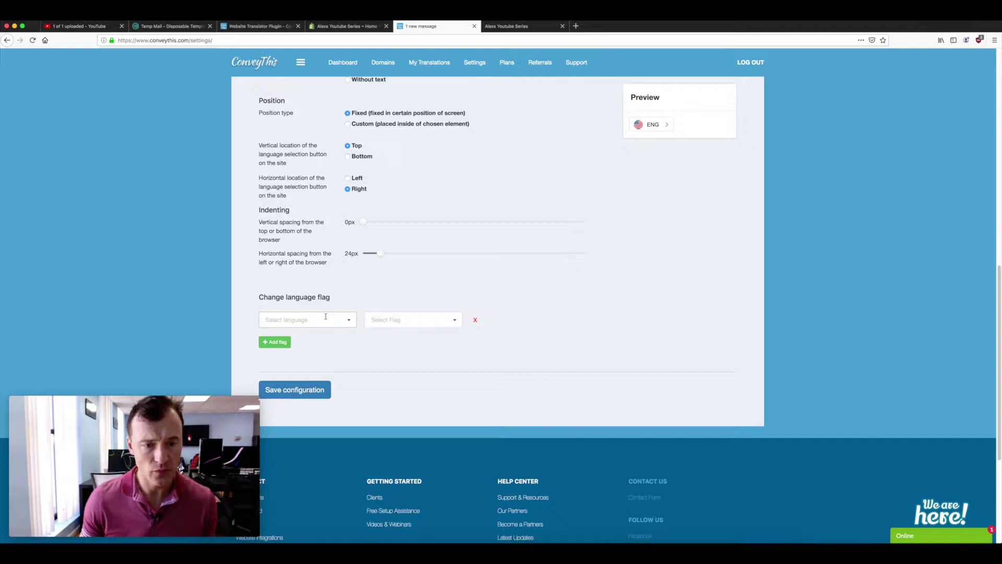
pyautogui.click(311, 391)
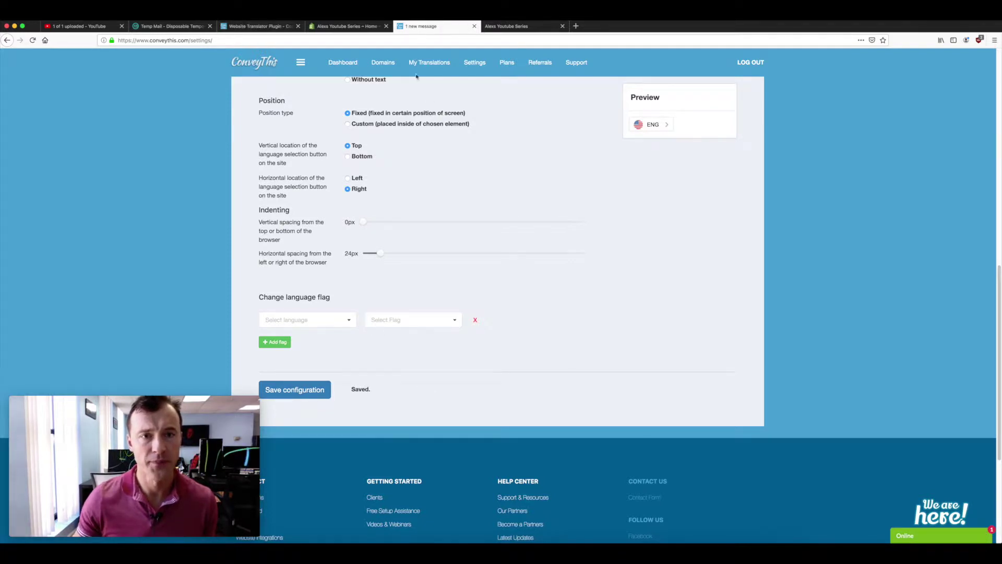
# Step: Reload the Shopify storefront and check the language selector by expanding and collapsing its language list
pyautogui.click(522, 26)
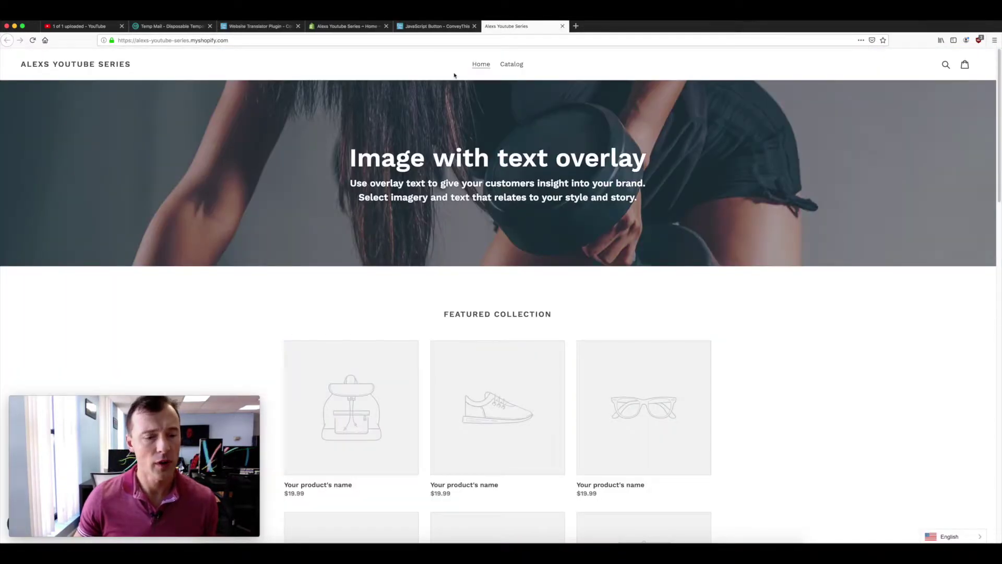
pyautogui.click(32, 40)
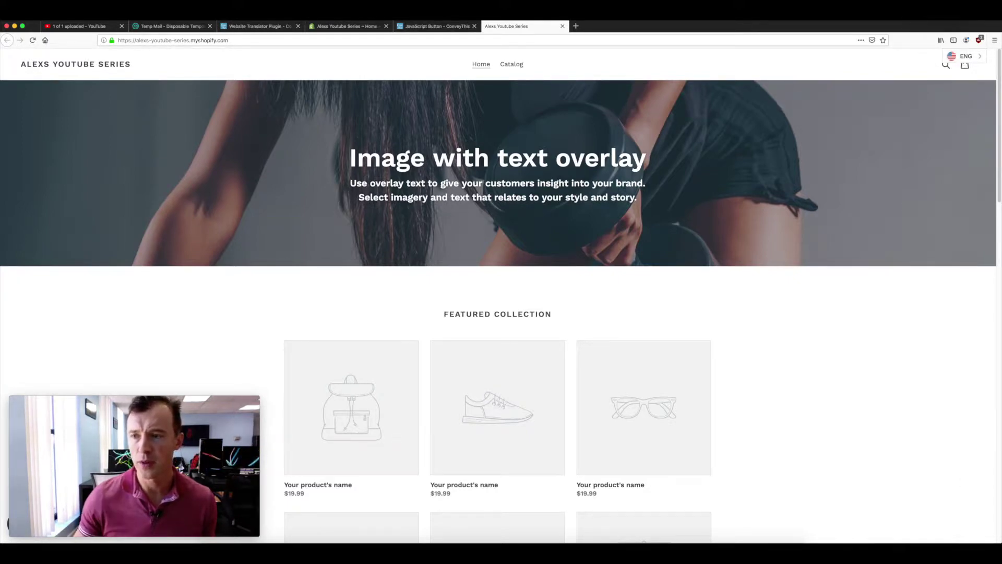
pyautogui.click(965, 58)
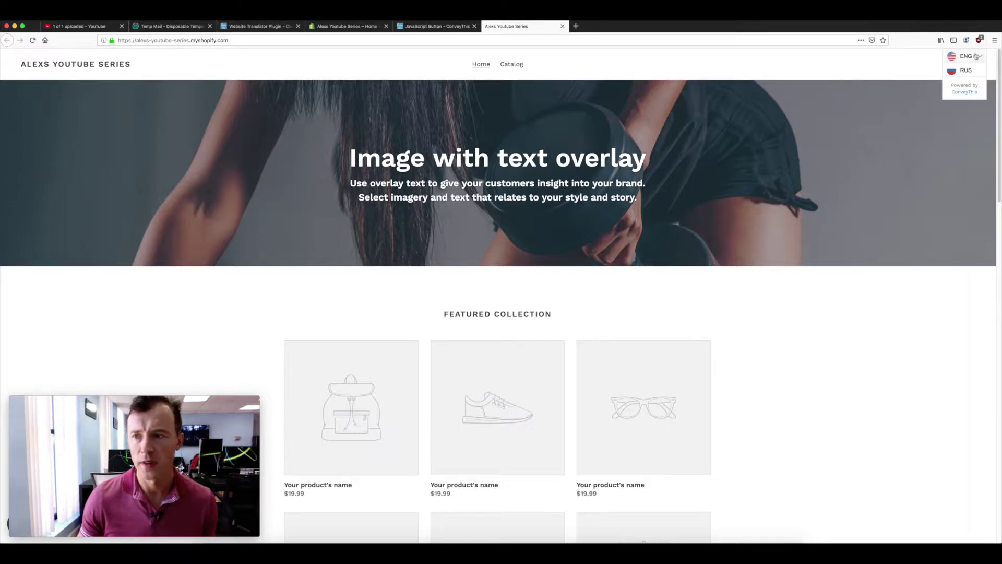
pyautogui.click(969, 57)
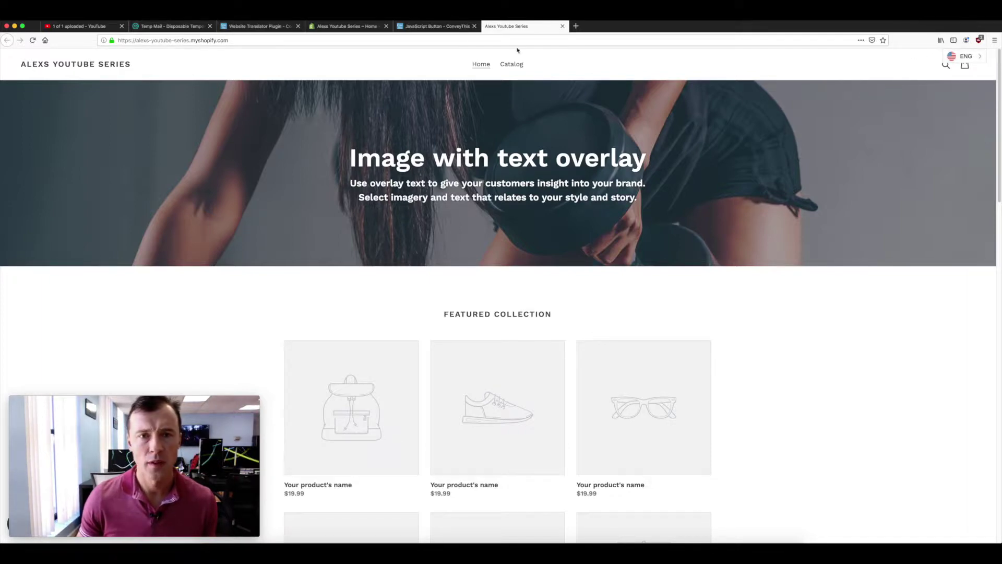
# Step: Switch back to the ConveyThis settings and try the Afghanistan flag for English, removing that flag entry again
pyautogui.click(426, 28)
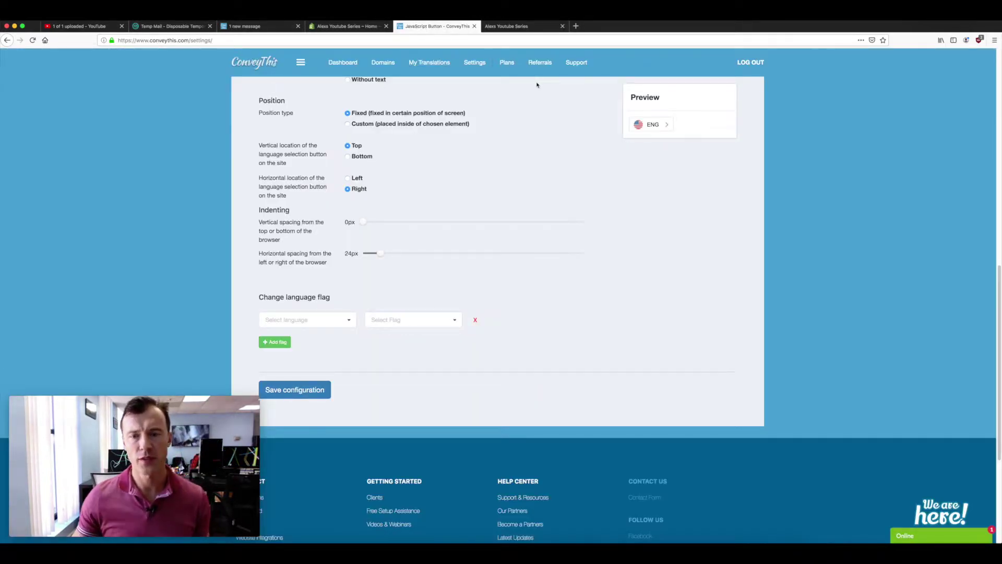
pyautogui.click(282, 319)
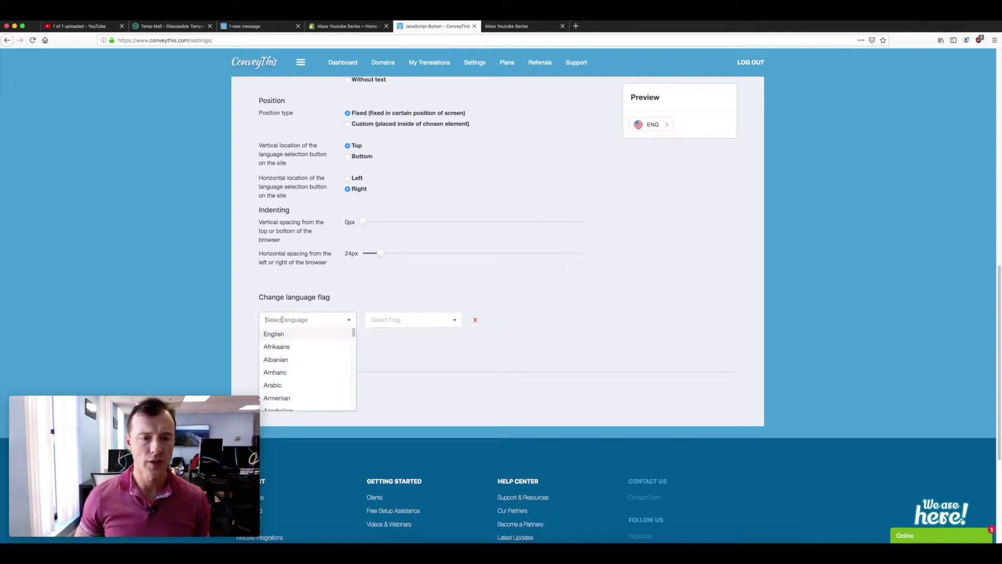
pyautogui.click(267, 337)
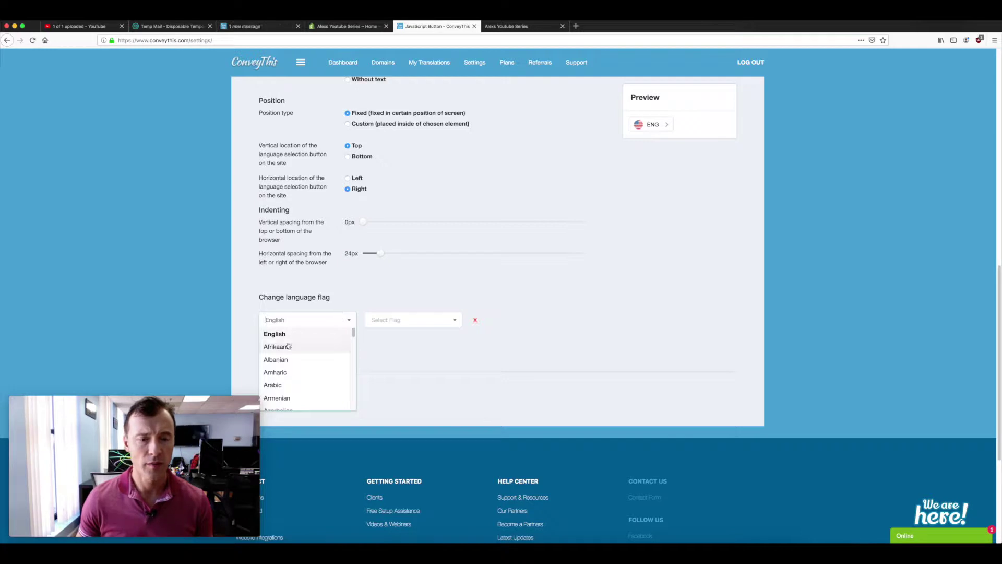
pyautogui.click(380, 320)
pyautogui.press('Return')
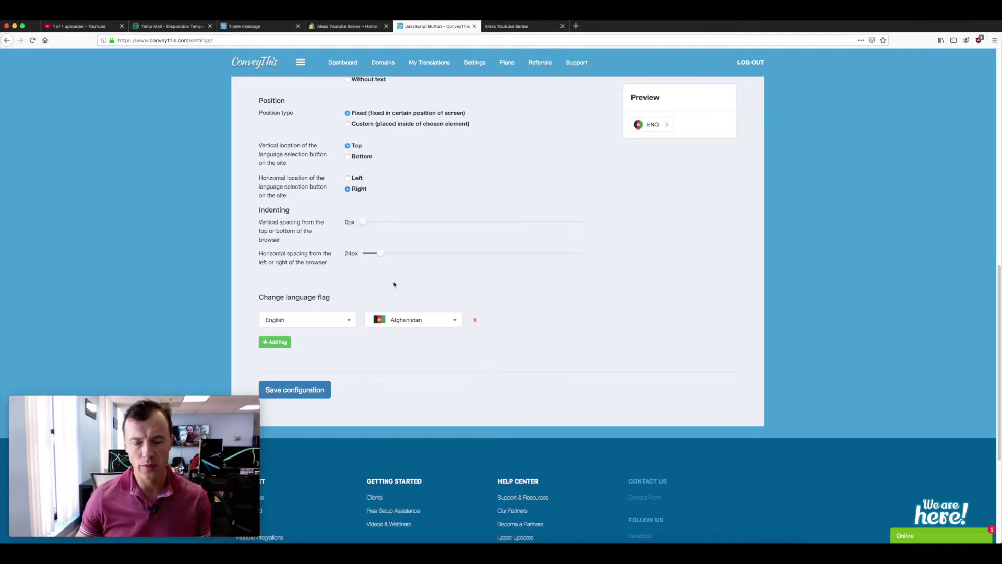
pyautogui.click(475, 320)
# Step: Change the language flag for English to Australia and save the configuration
pyautogui.click(297, 318)
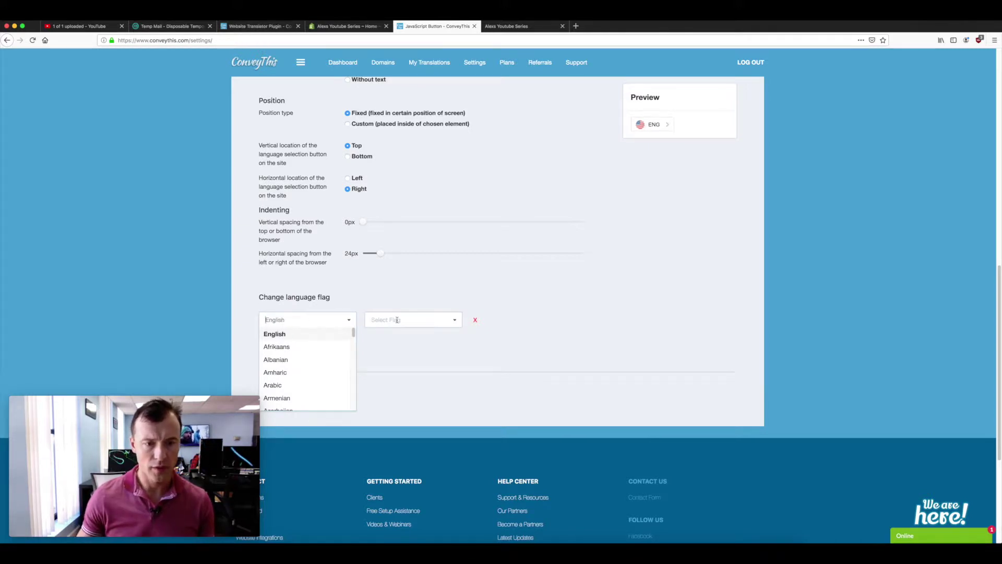
pyautogui.click(288, 338)
pyautogui.click(395, 319)
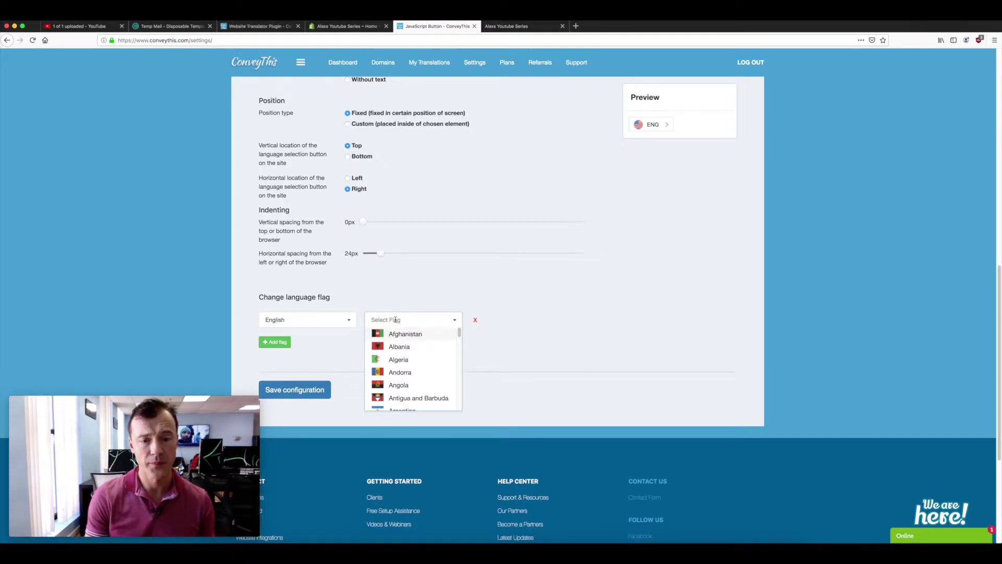
pyautogui.write('au')
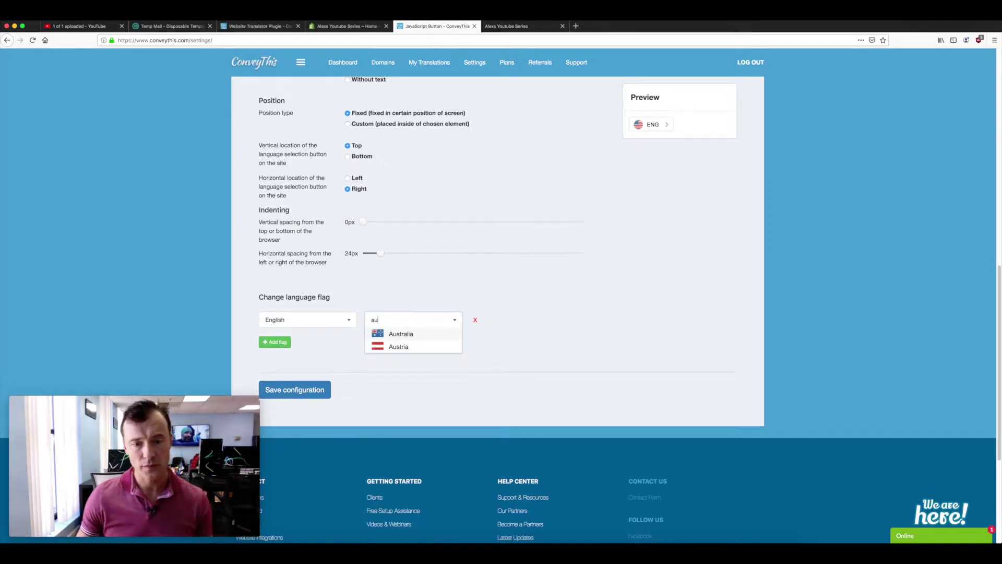
pyautogui.click(396, 338)
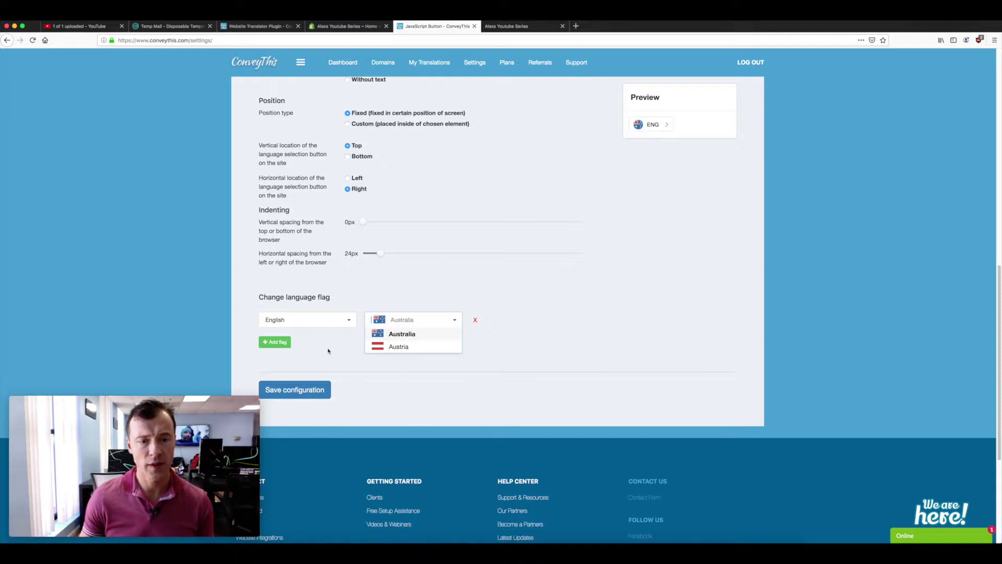
pyautogui.click(295, 389)
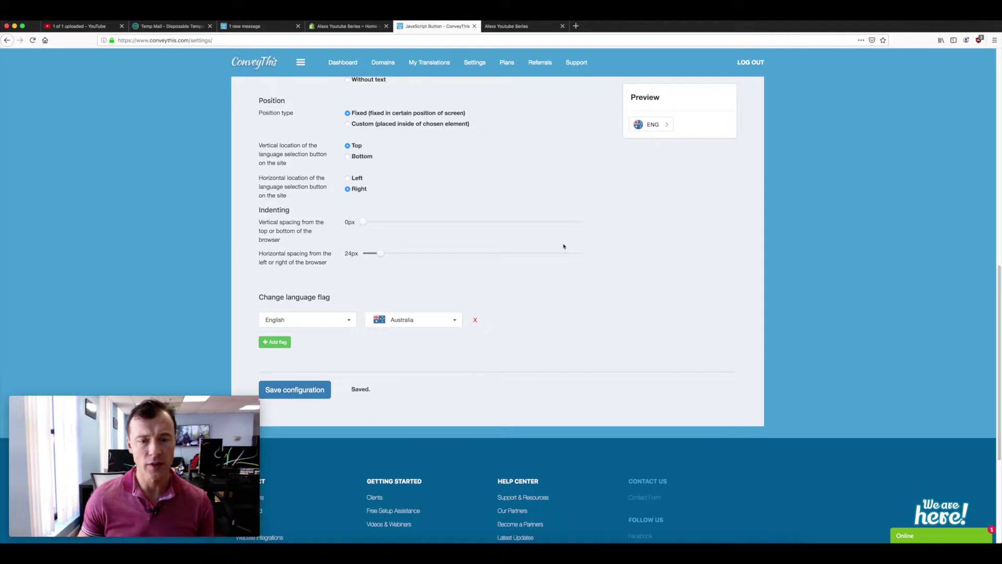
# Step: Reload the Shopify storefront and expand the language selector to check the English flag
pyautogui.click(522, 26)
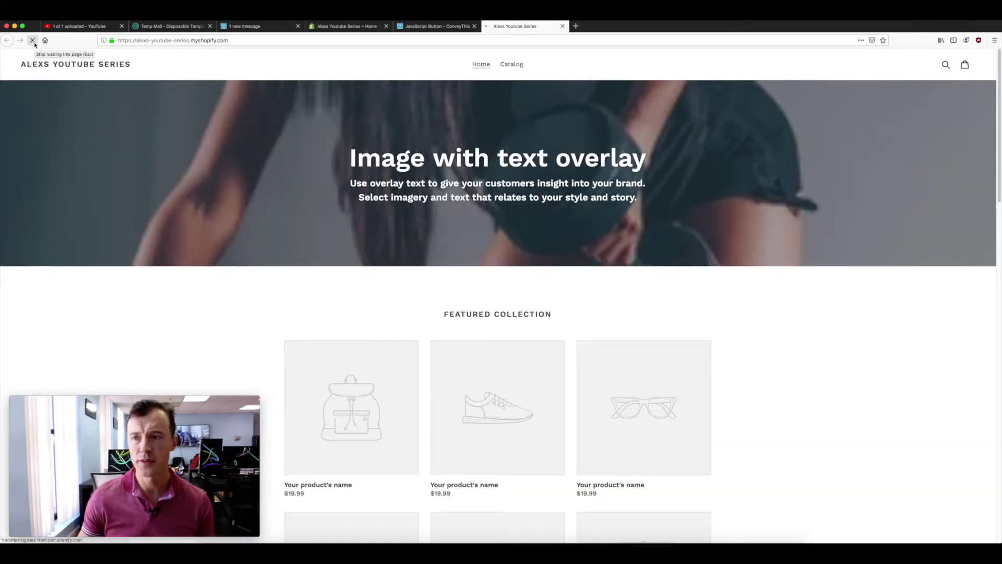
pyautogui.click(32, 41)
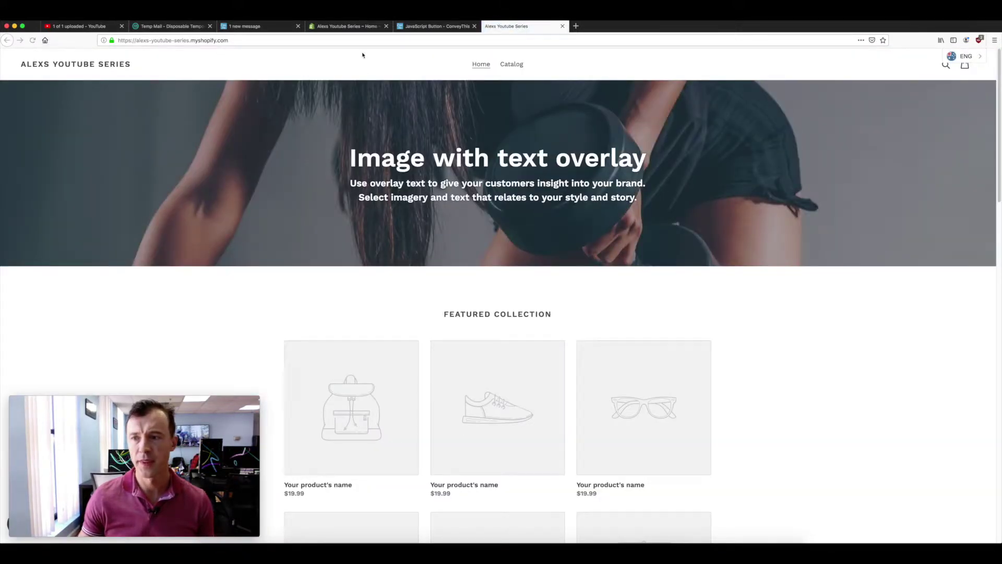
pyautogui.click(965, 58)
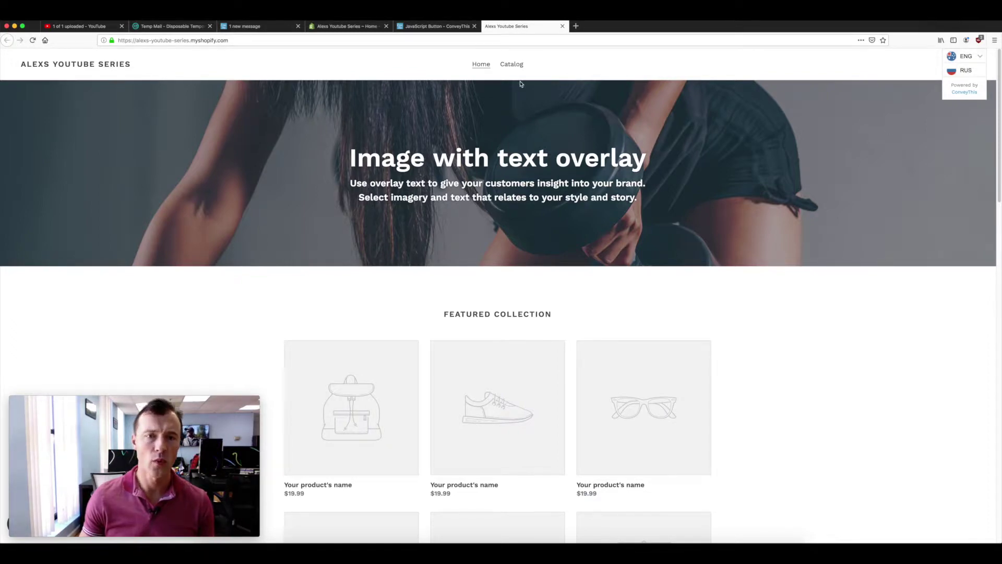
# Step: Return to the ConveyThis settings and review the text, position and indenting options for the button
pyautogui.click(427, 29)
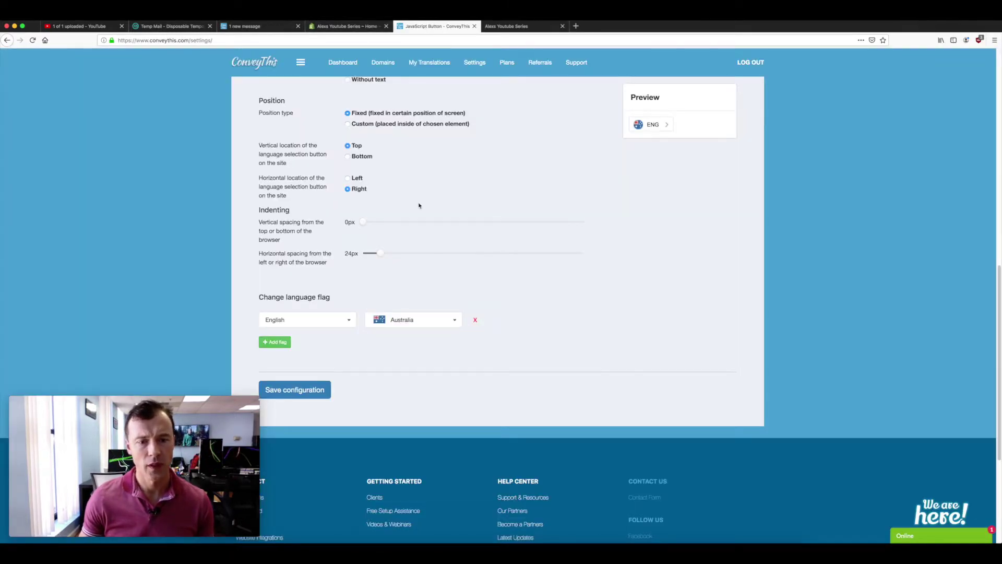
pyautogui.scroll(5, 442, 231)
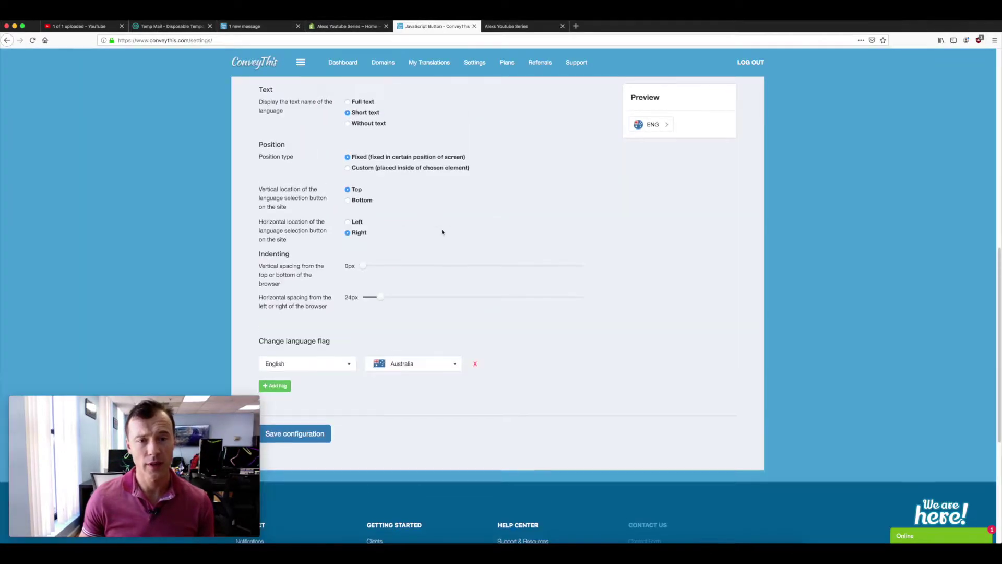
pyautogui.scroll(-5, 441, 233)
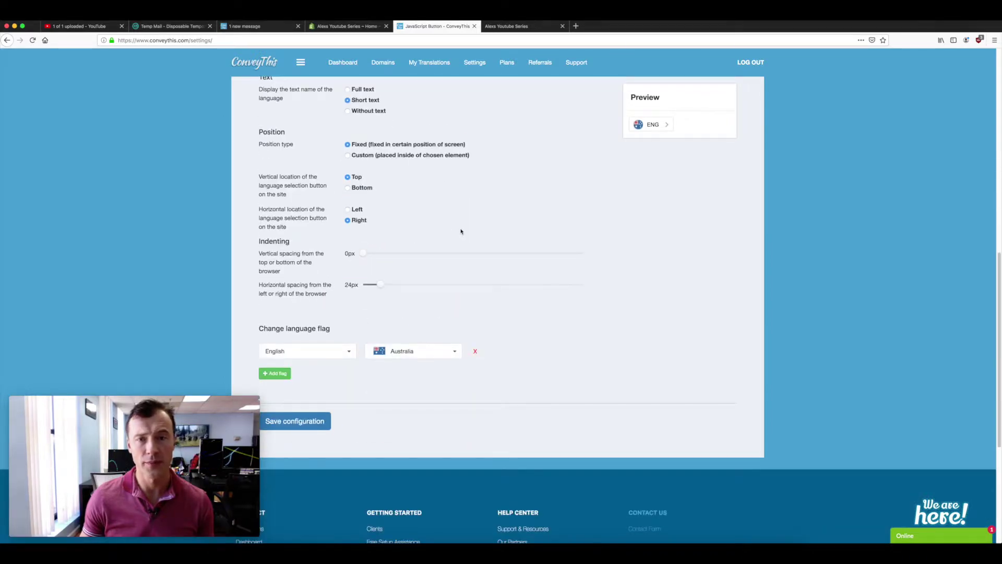
pyautogui.scroll(2, 459, 230)
# Step: Switch to the storefront and examine how the fixed language selector sits over the header and the homepage sections
pyautogui.click(518, 29)
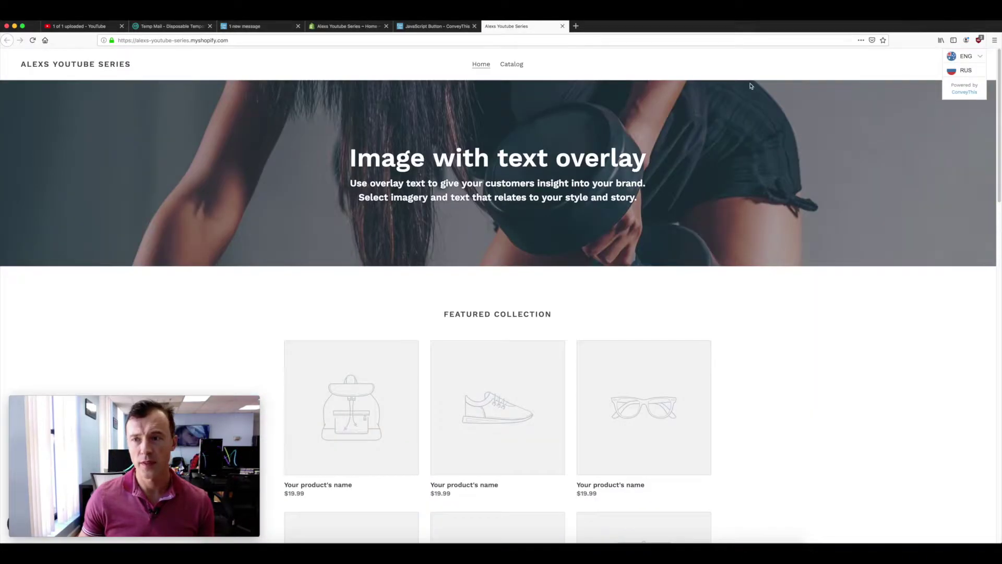
pyautogui.scroll(-2, 900, 121)
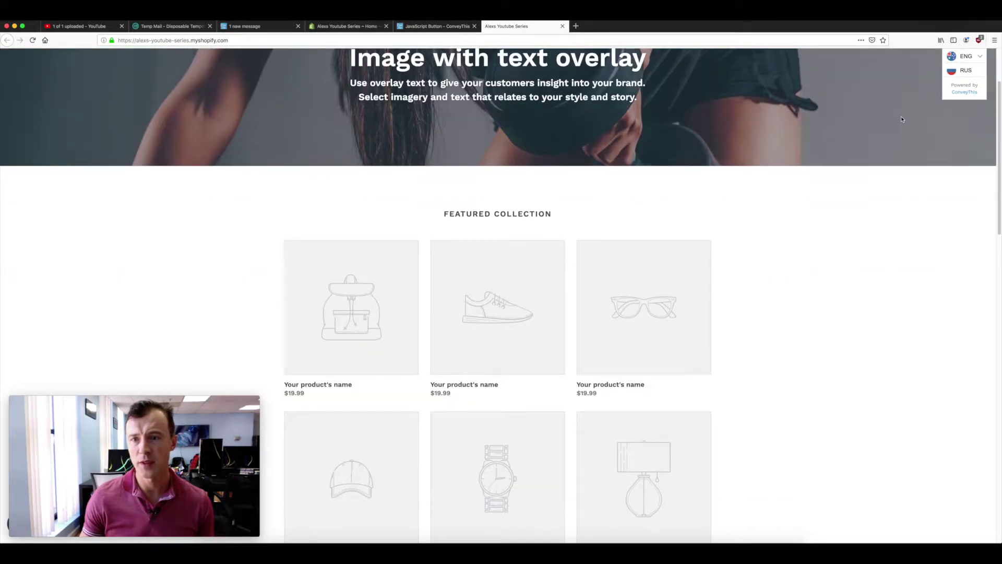
pyautogui.scroll(2, 900, 121)
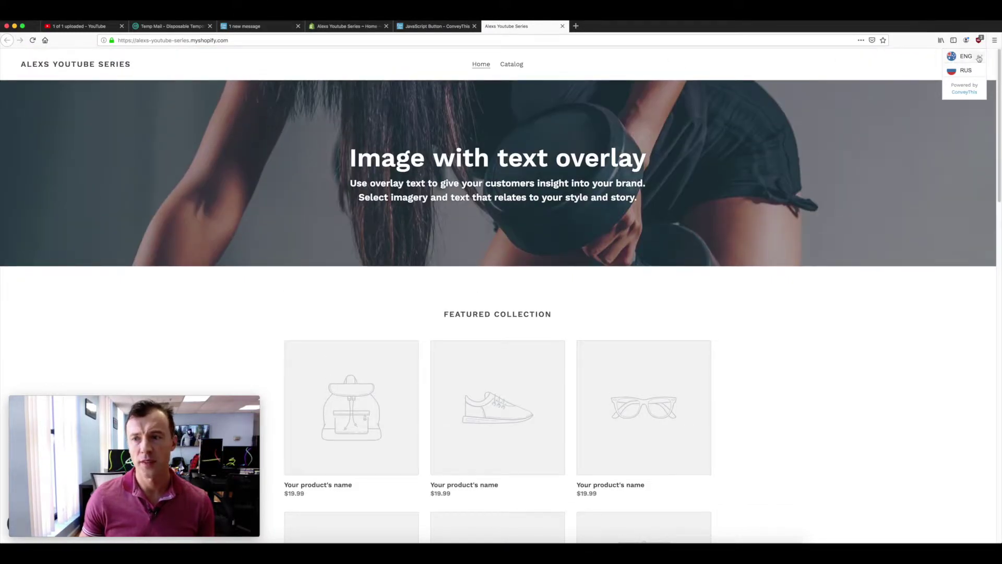
pyautogui.scroll(-15, 830, 192)
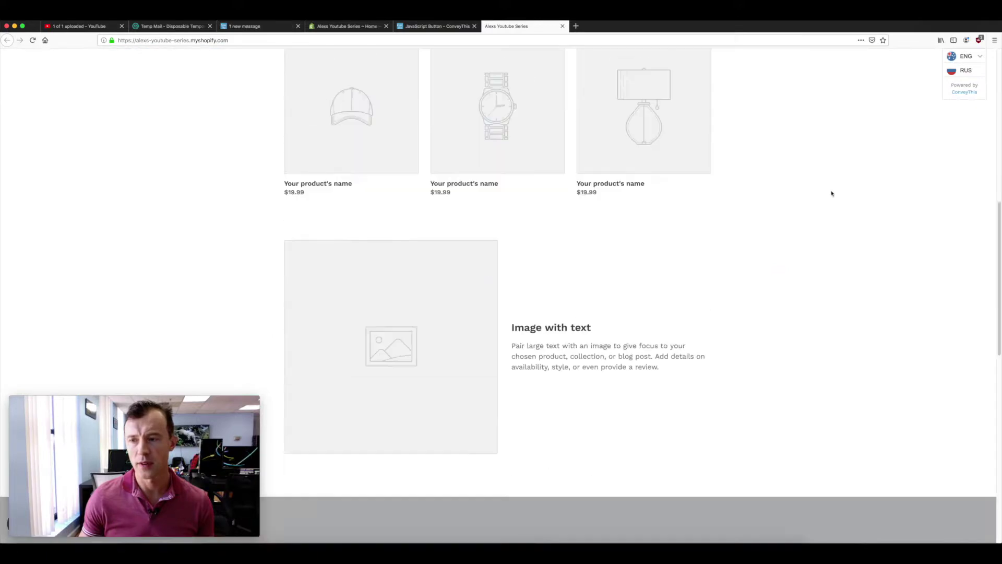
pyautogui.scroll(-1, 814, 235)
pyautogui.scroll(8, 807, 248)
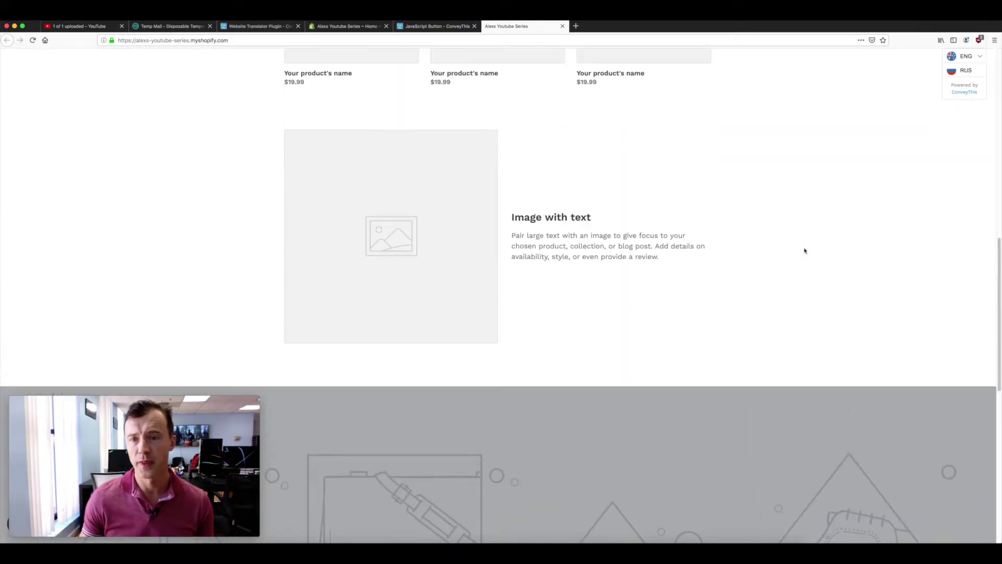
pyautogui.scroll(8, 804, 251)
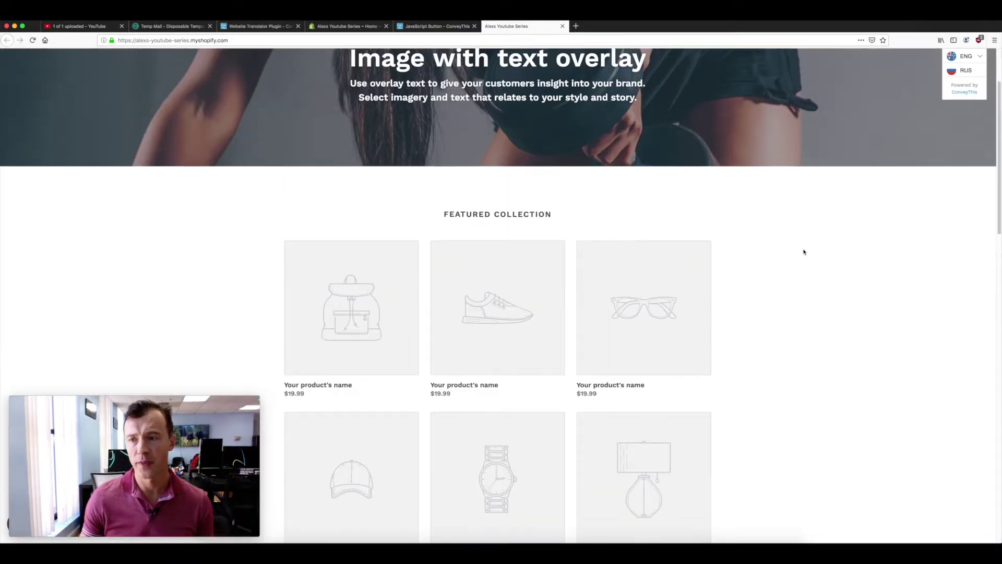
pyautogui.scroll(2, 804, 251)
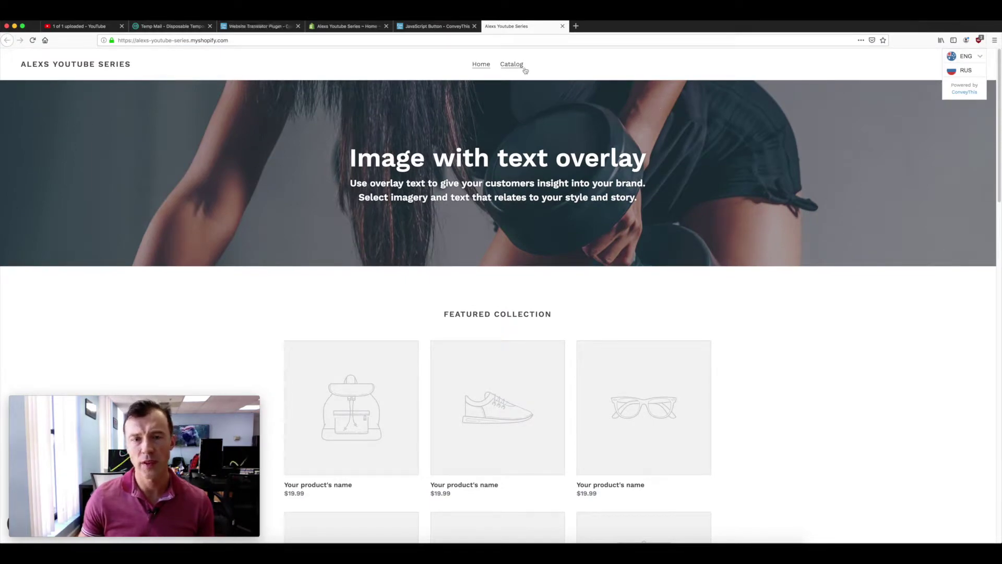
pyautogui.scroll(-3, 517, 93)
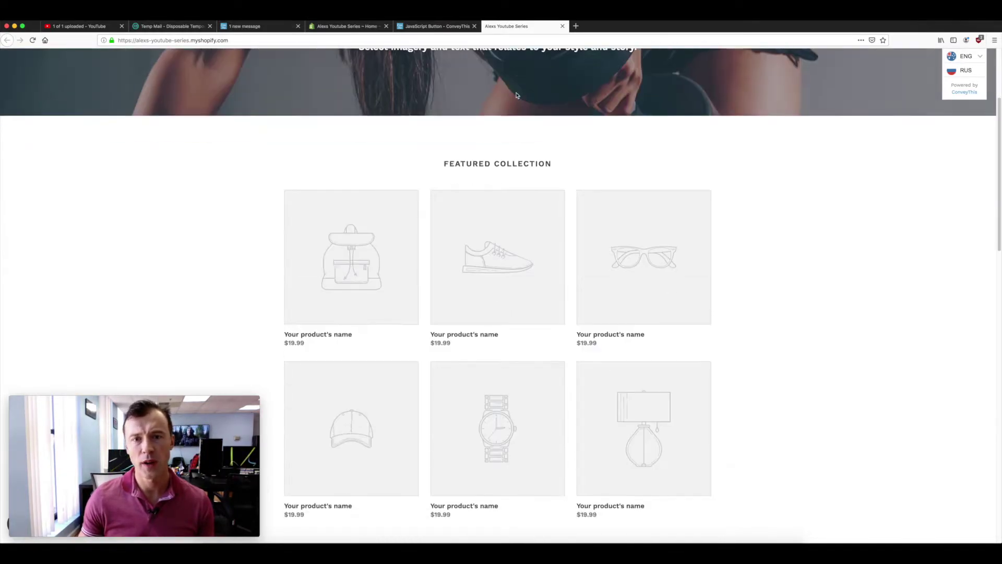
pyautogui.scroll(3, 515, 84)
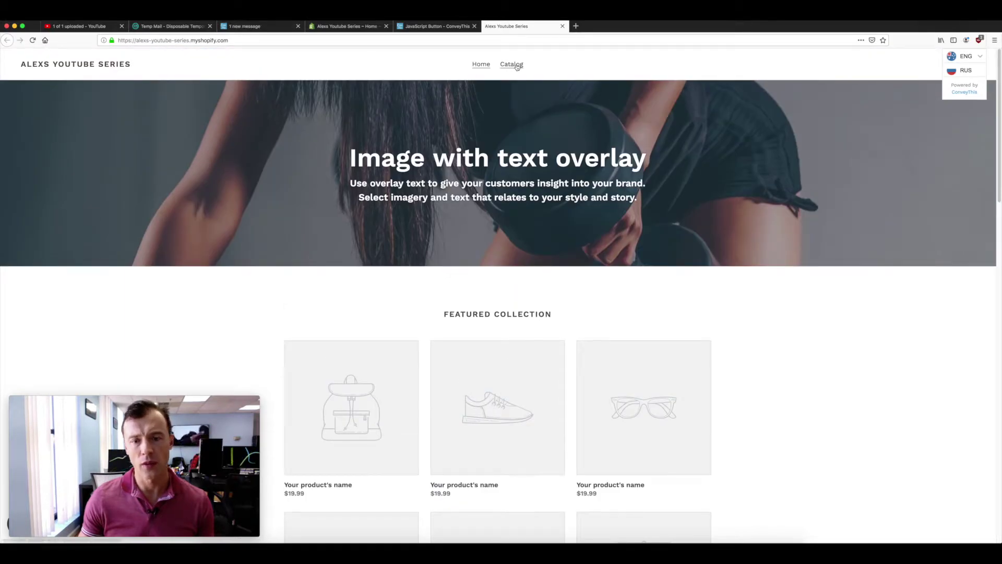
pyautogui.scroll(-5, 671, 165)
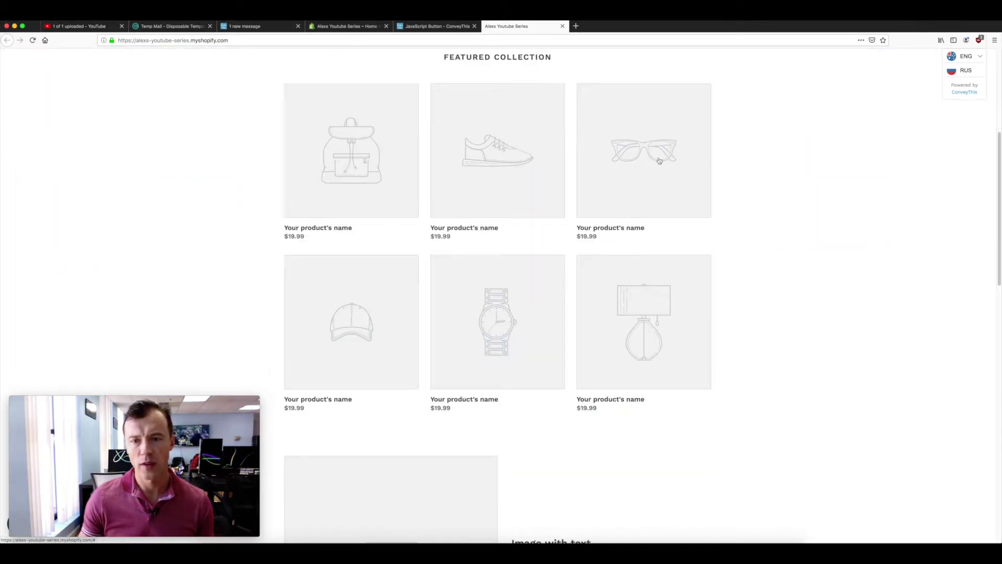
pyautogui.scroll(5, 775, 221)
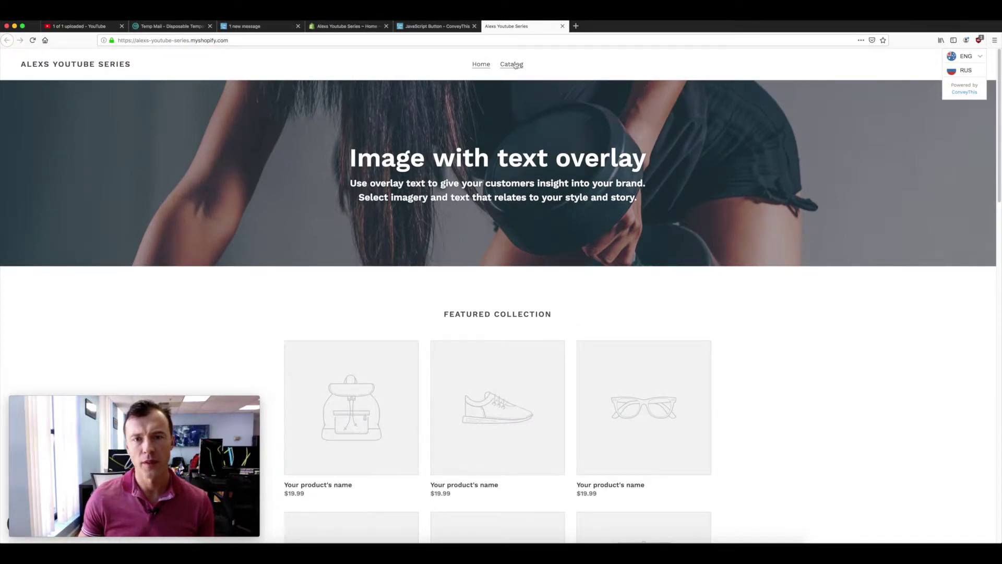
# Step: In the ConveyThis settings, set the selector's position type to Custom (placed inside of chosen element)
pyautogui.click(424, 26)
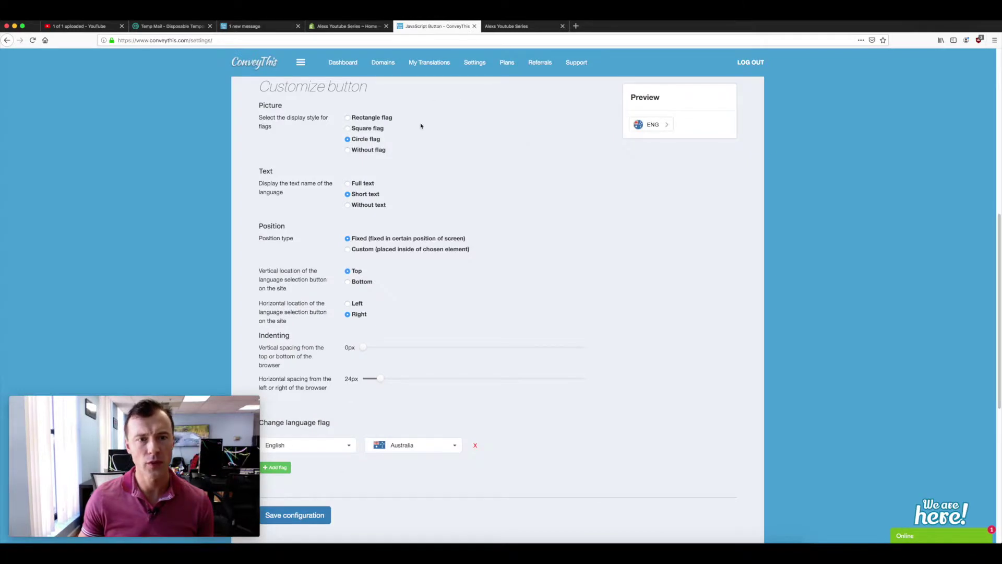
pyautogui.scroll(-2, 504, 171)
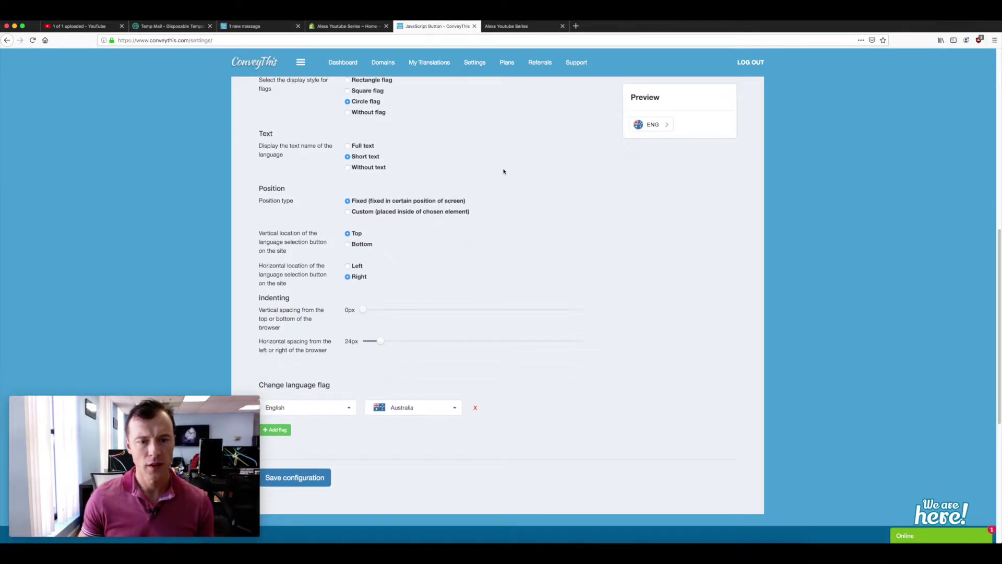
pyautogui.click(348, 212)
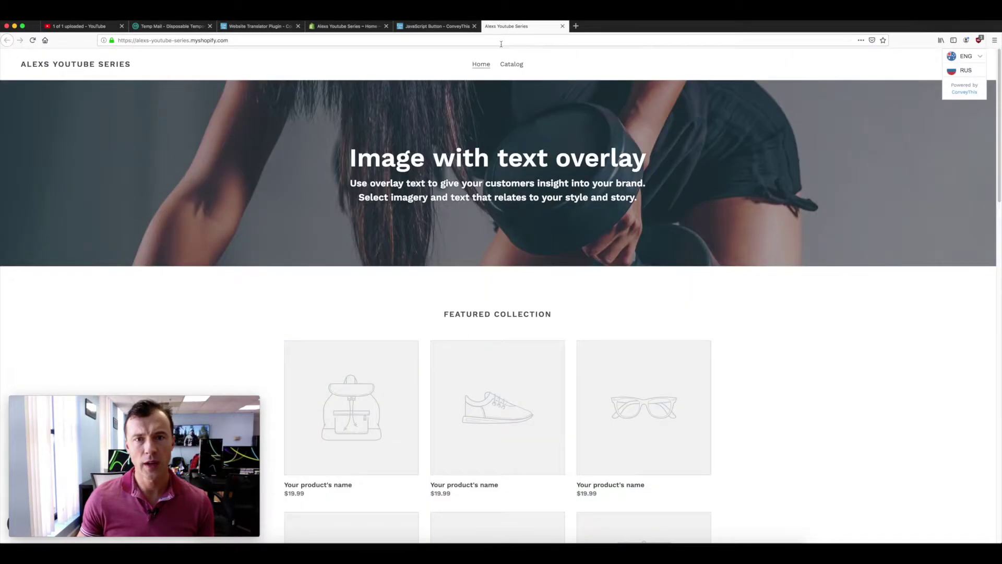
# Step: Switch to the storefront and inspect the HTML element of the Catalog navigation link
pyautogui.click(505, 26)
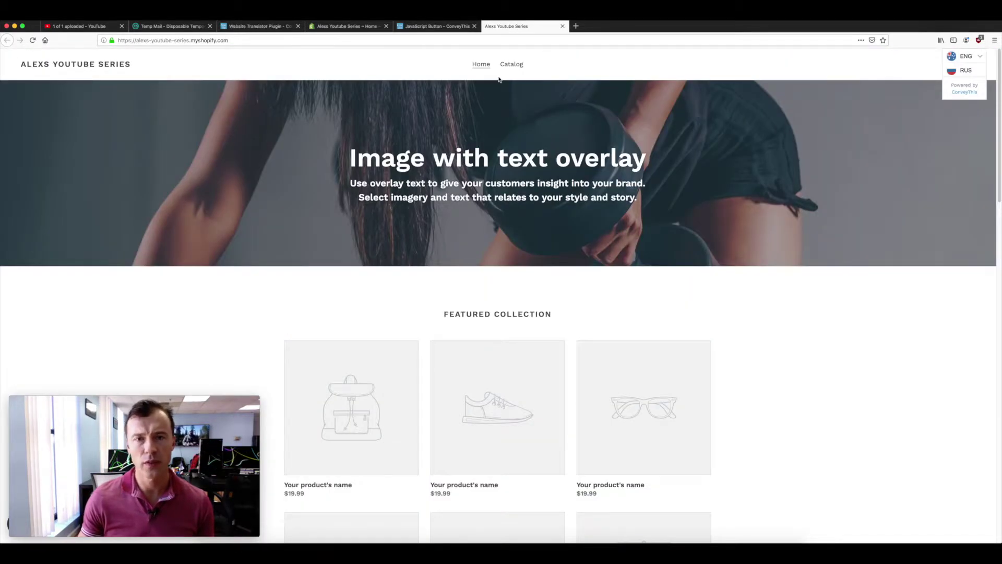
pyautogui.rightClick(513, 65)
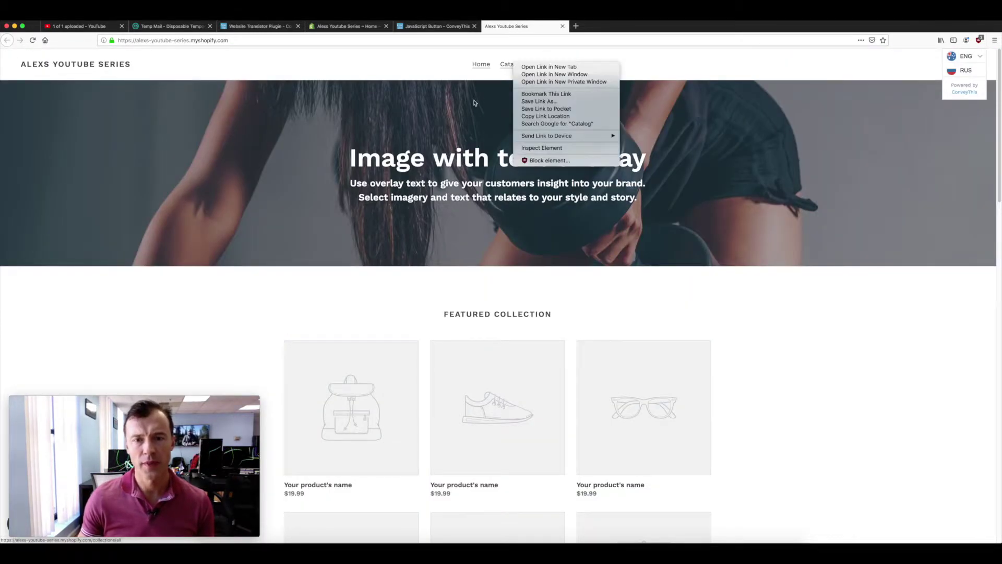
pyautogui.click(507, 75)
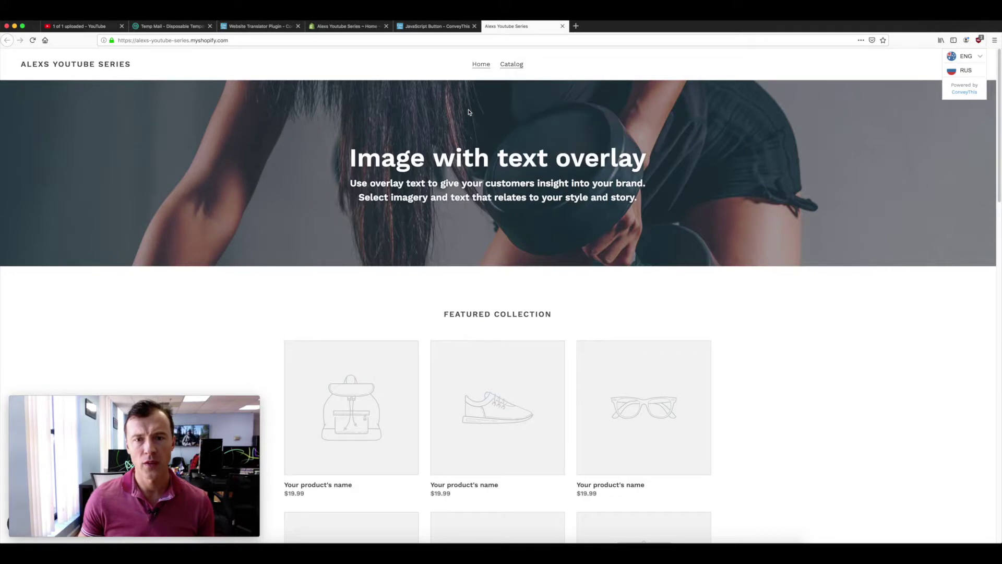
pyautogui.rightClick(510, 67)
pyautogui.click(497, 83)
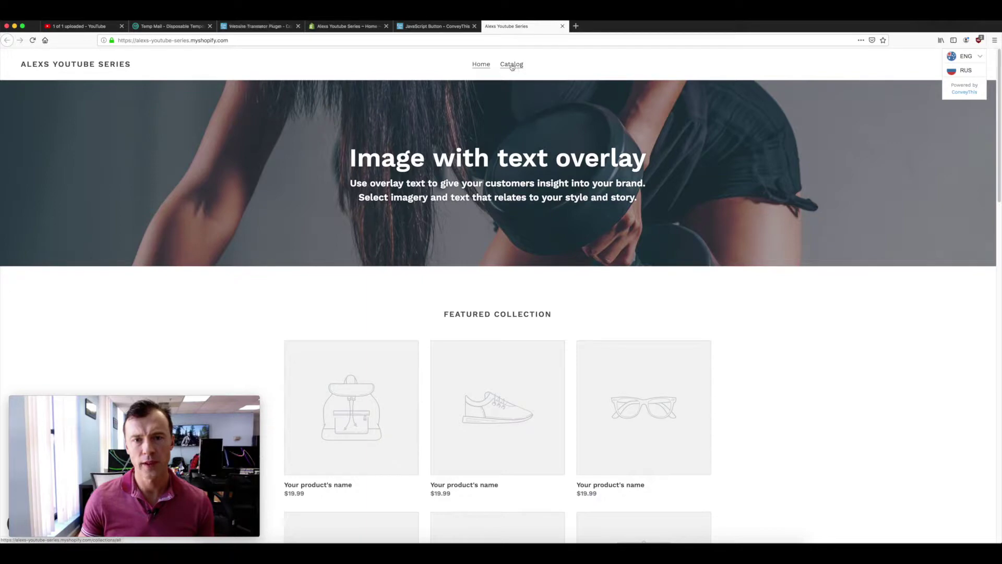
pyautogui.rightClick(511, 67)
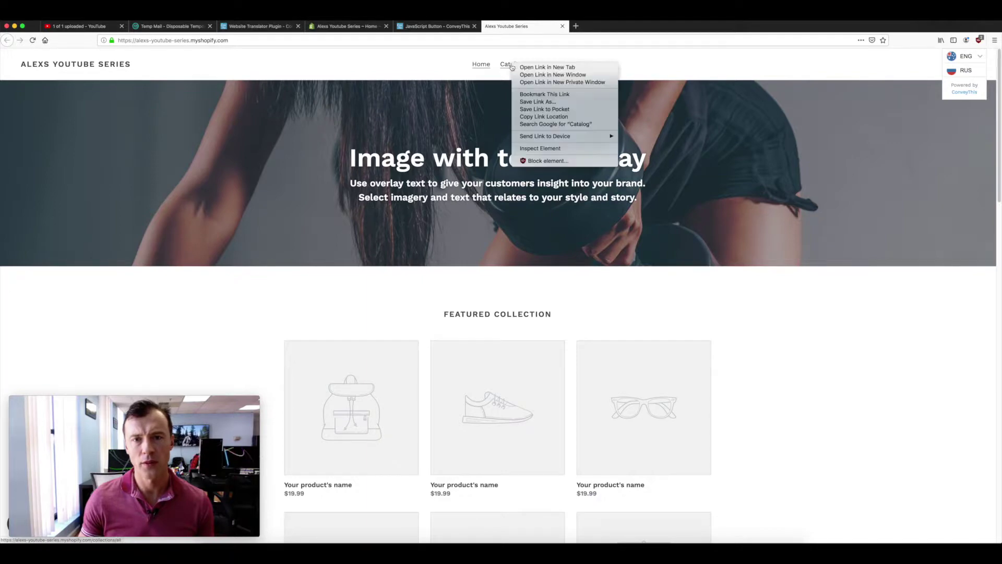
pyautogui.click(551, 149)
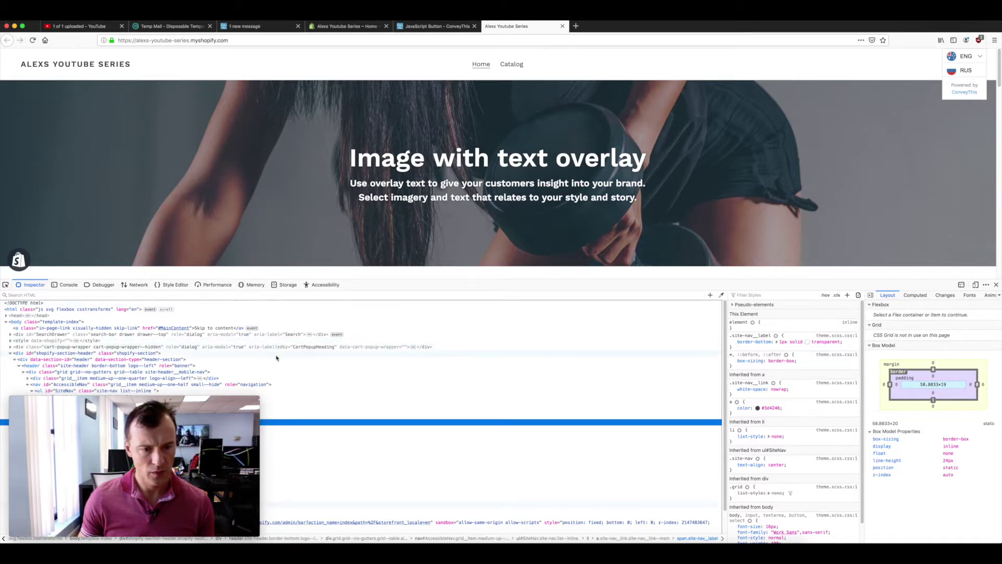
# Step: Copy the class name site-nav__label from the Catalog link's span element in the inspector
pyautogui.scroll(-1, 281, 361)
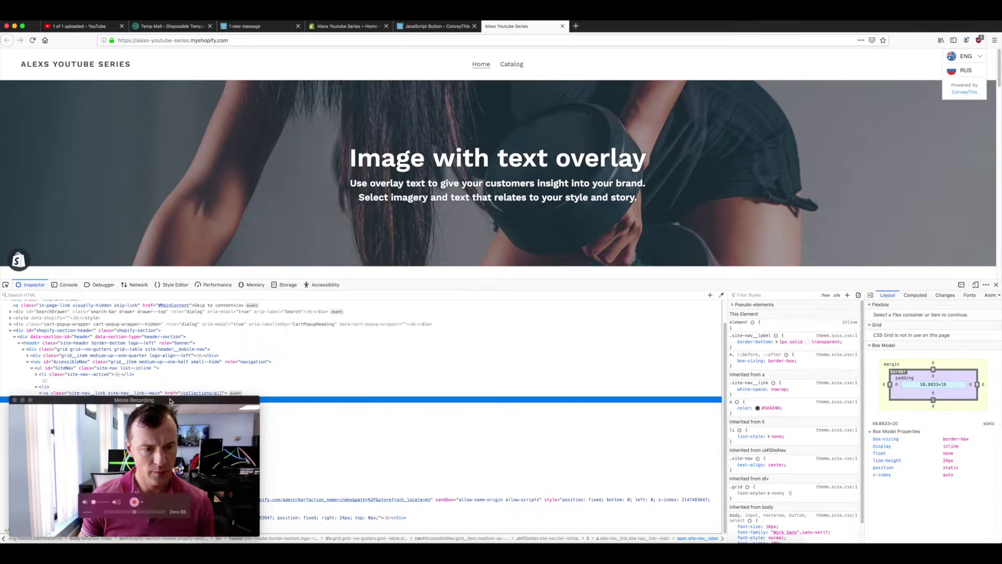
pyautogui.moveTo(171, 401); pyautogui.dragTo(178, 85)
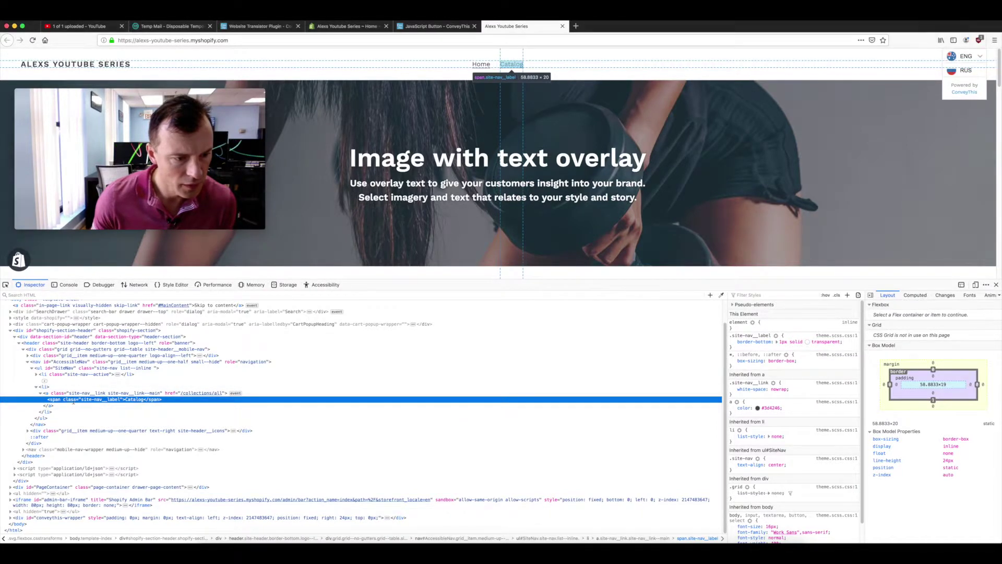
pyautogui.click(90, 401)
pyautogui.moveTo(81, 400); pyautogui.dragTo(113, 400)
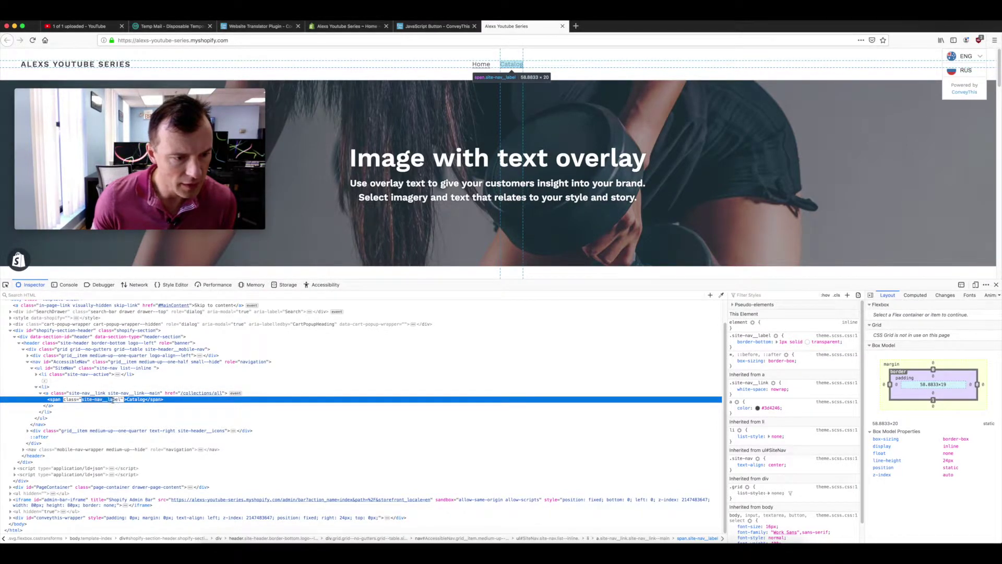
pyautogui.rightClick(111, 398)
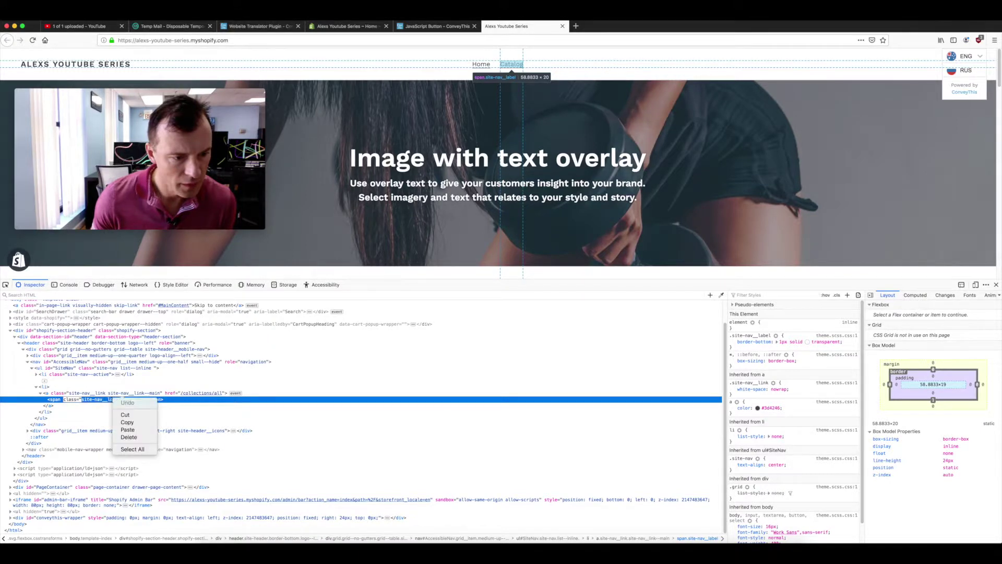
pyautogui.click(112, 414)
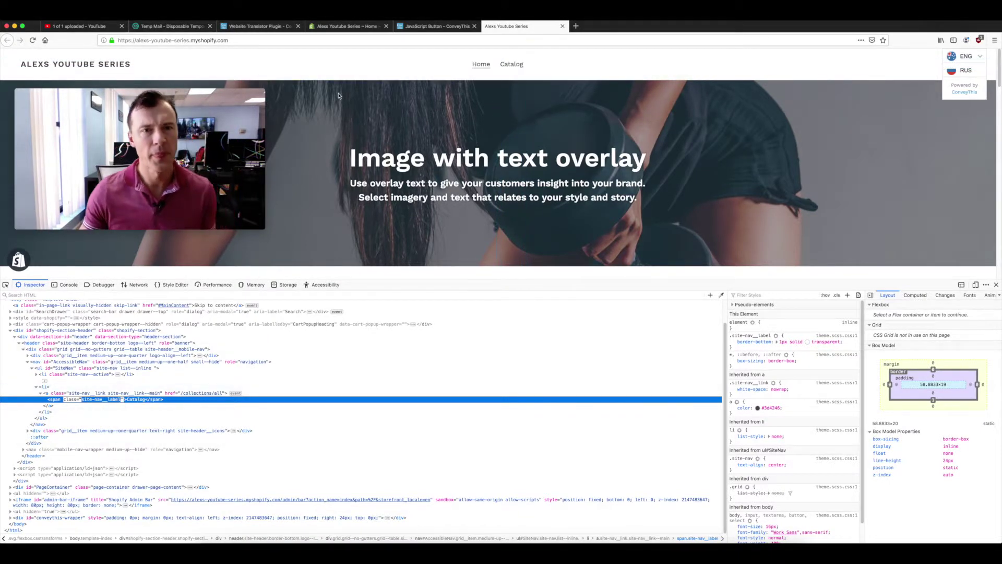
# Step: Switch to the ConveyThis settings and enter site-nav__label as the id of the element where the button is placed
pyautogui.click(421, 26)
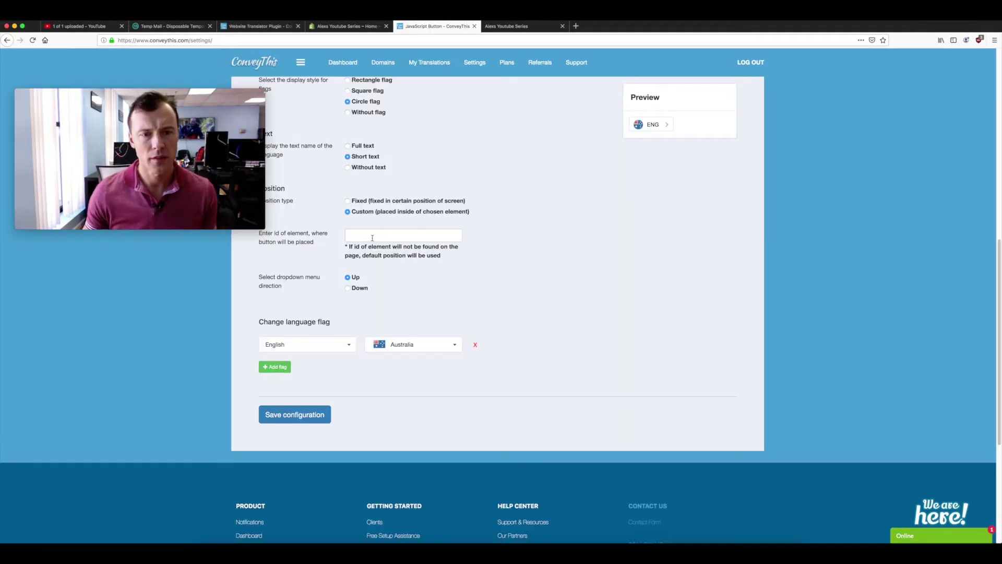
pyautogui.rightClick(371, 237)
pyautogui.click(391, 271)
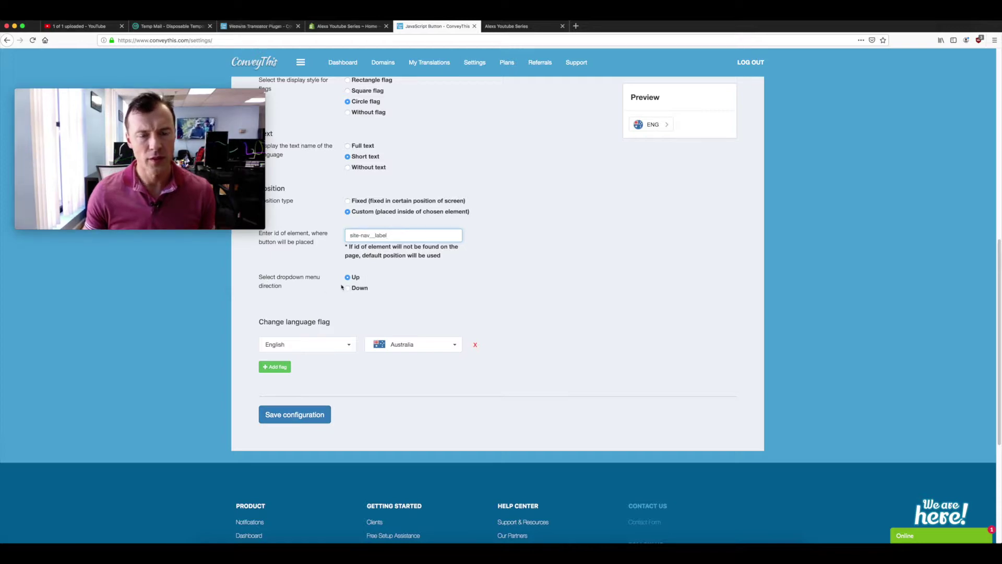
# Step: After checking the storefront navigation, set the selector's dropdown menu direction to Down and save the configuration
pyautogui.click(510, 26)
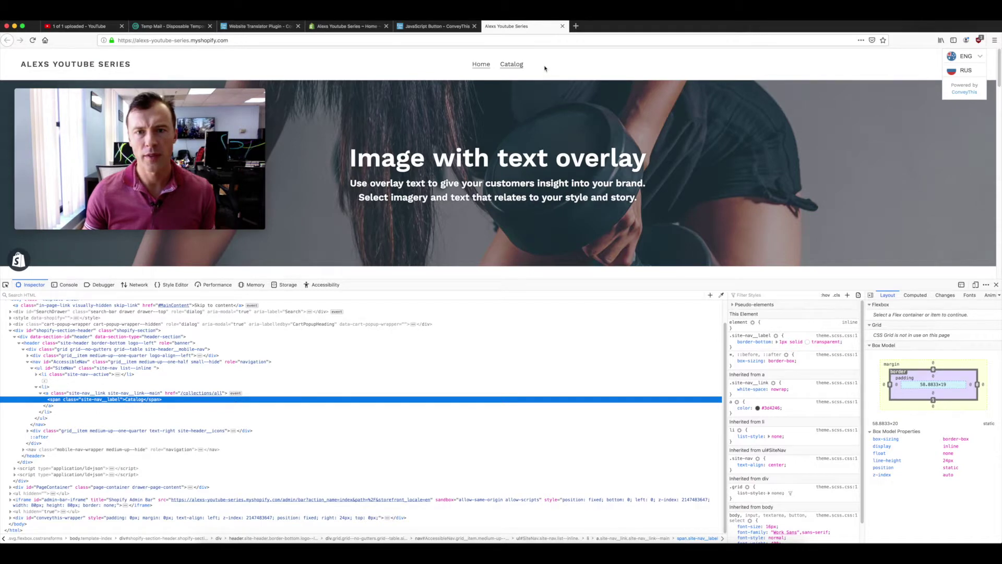
pyautogui.click(437, 26)
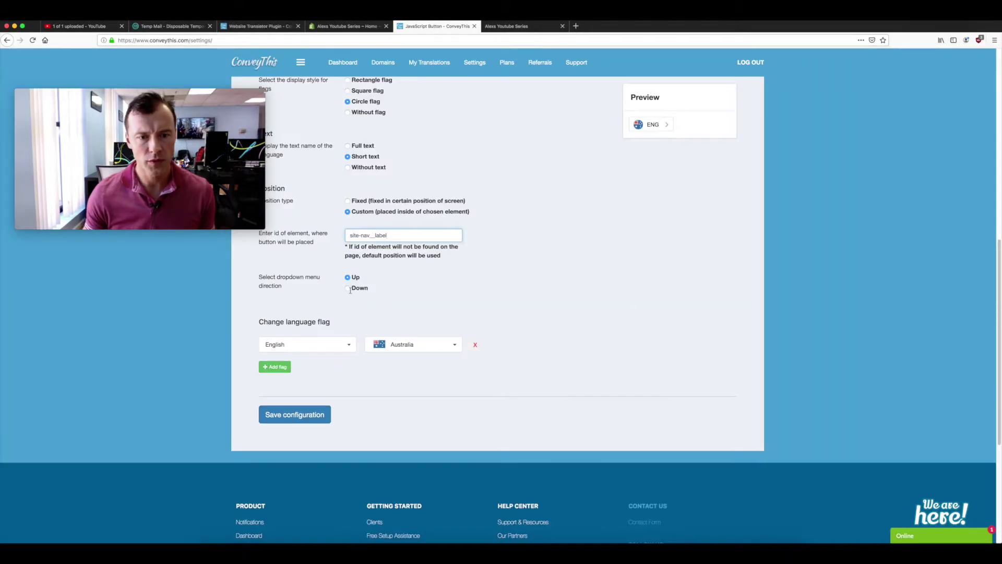
pyautogui.click(347, 288)
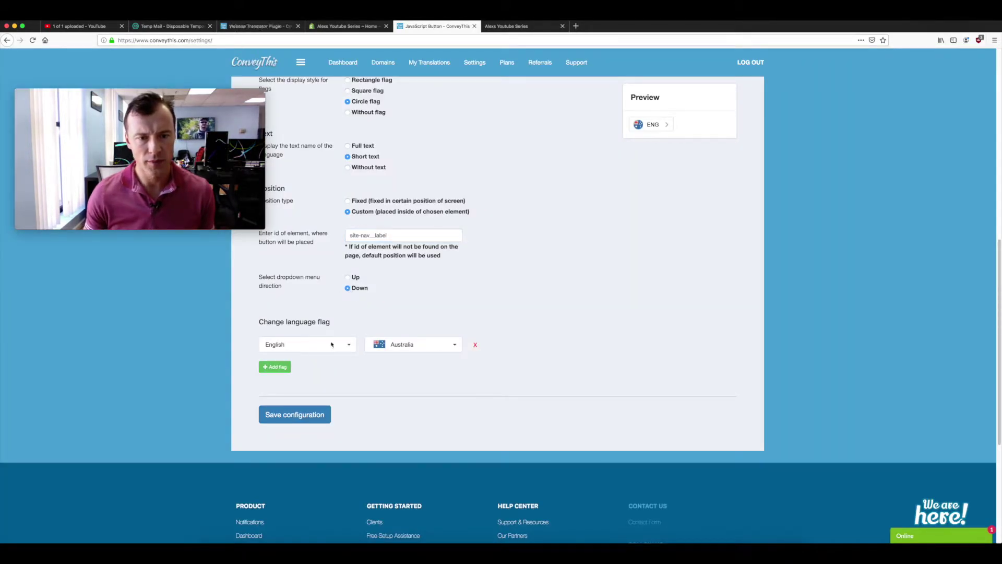
pyautogui.click(291, 417)
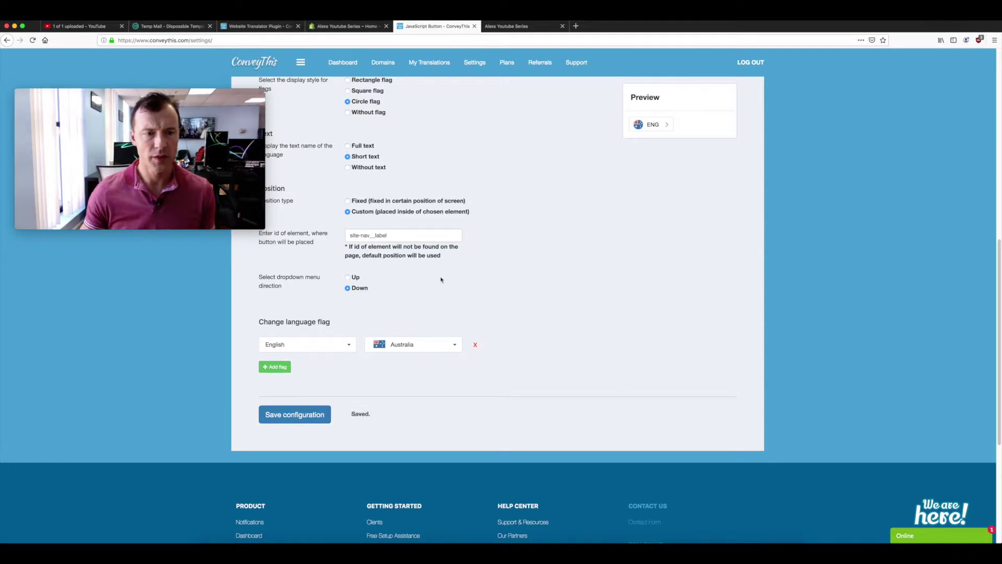
# Step: Switch to the storefront, reload it and check where the language selector sits relative to the header navigation
pyautogui.click(496, 27)
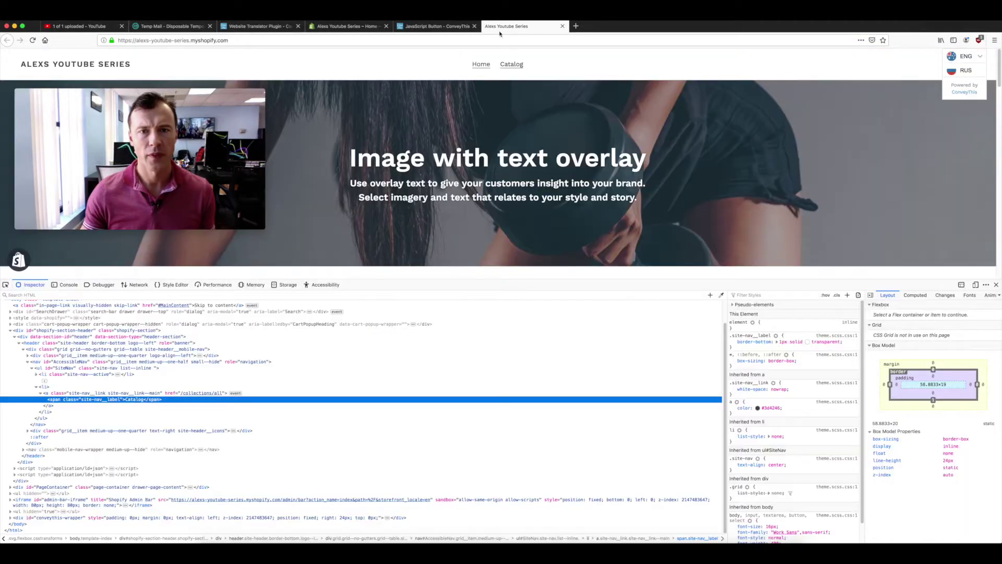
pyautogui.click(32, 41)
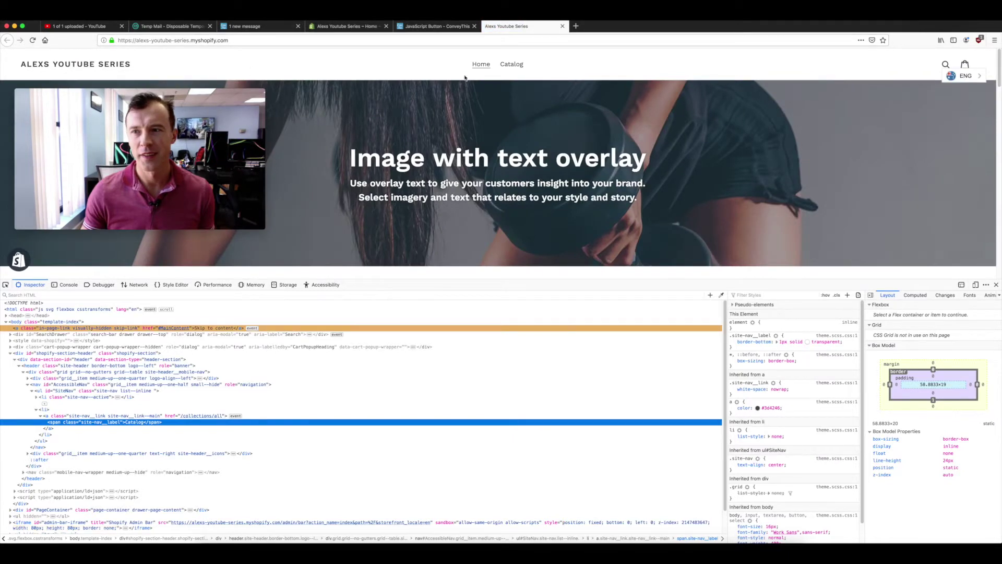
pyautogui.scroll(-3, 800, 119)
pyautogui.scroll(3, 799, 119)
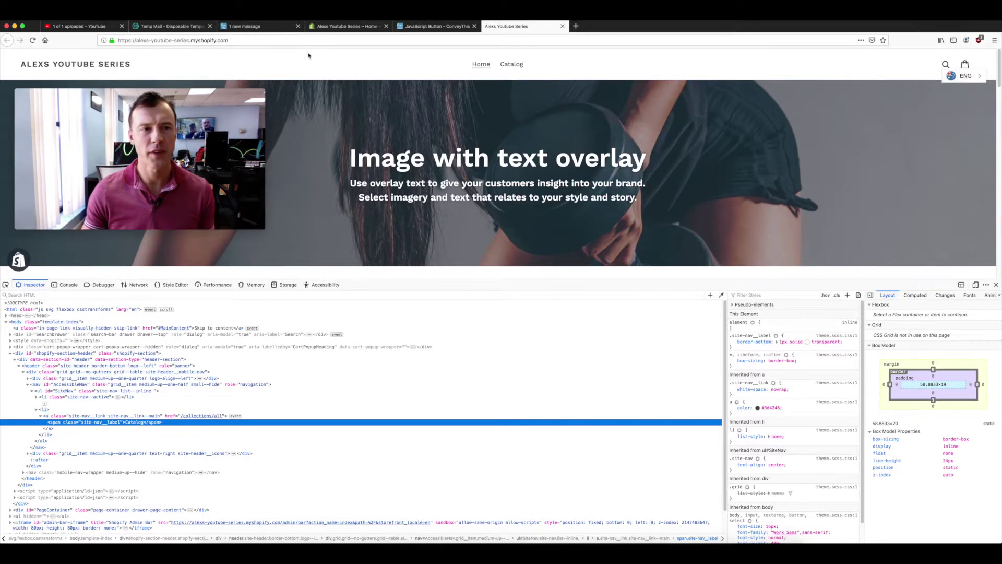
pyautogui.moveTo(218, 52); pyautogui.dragTo(582, 79)
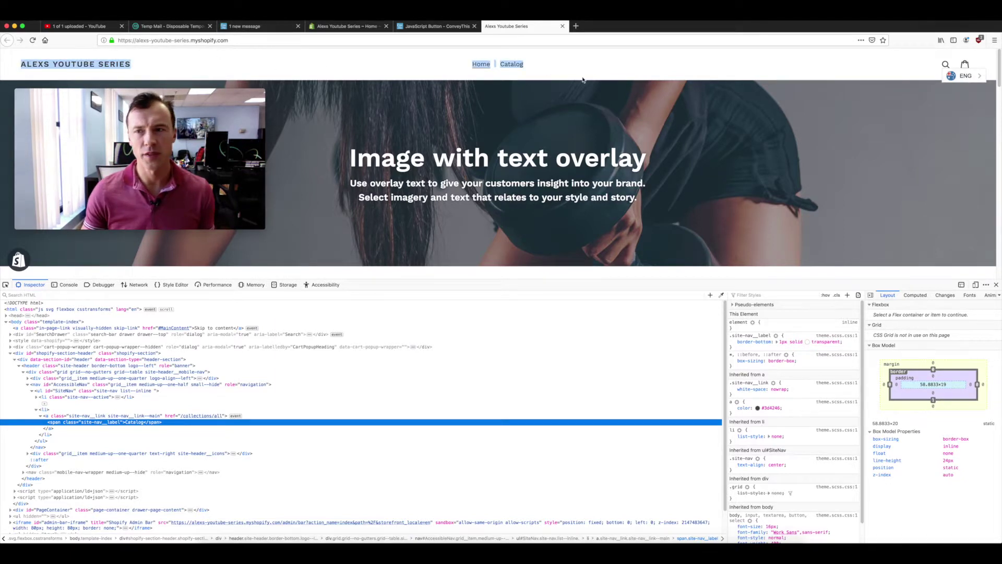
pyautogui.click(549, 68)
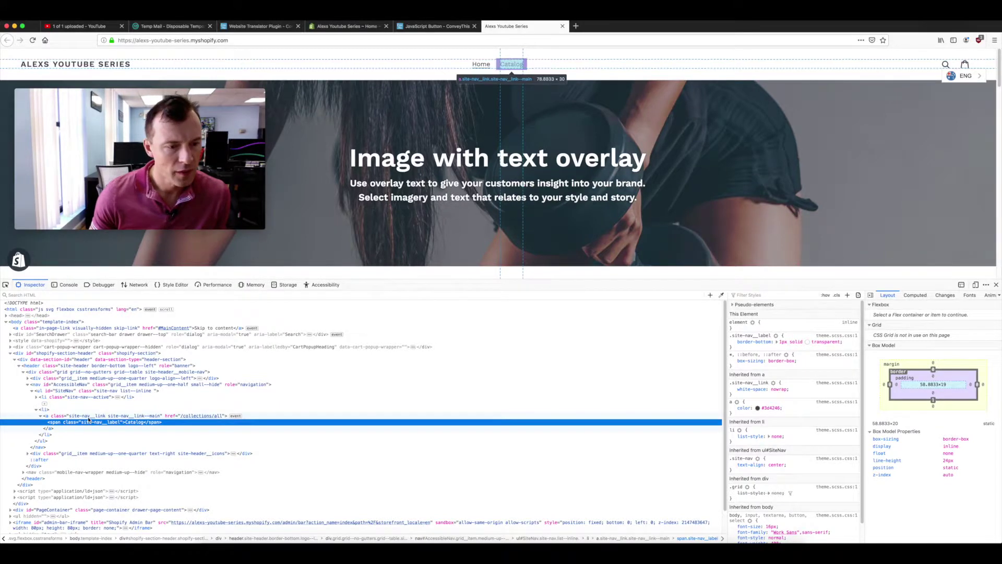
# Step: Copy the class value "site-nav__link site-nav__link--main" from the Catalog link's anchor element in the inspector
pyautogui.click(121, 416)
pyautogui.click(121, 416)
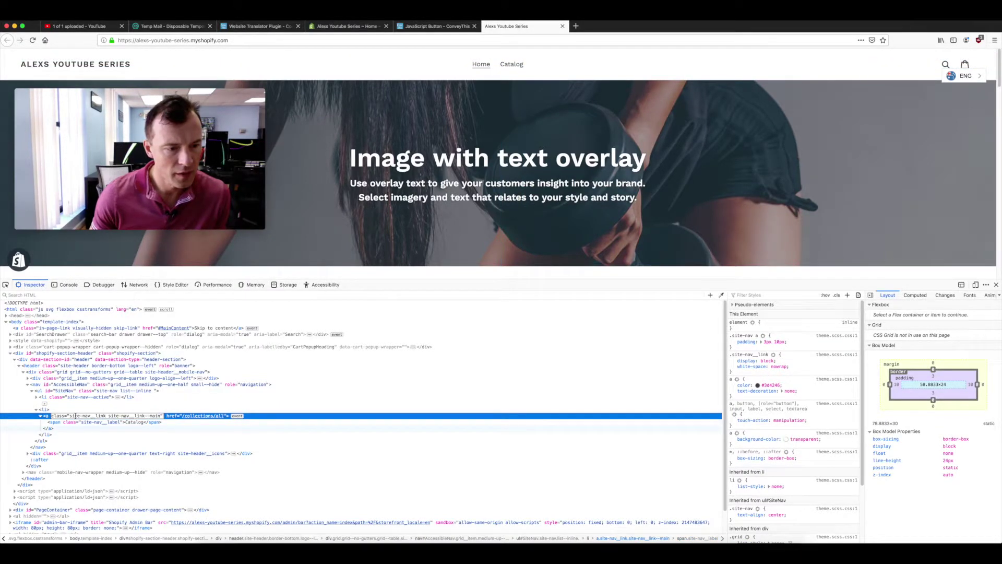
pyautogui.moveTo(70, 416); pyautogui.dragTo(124, 417)
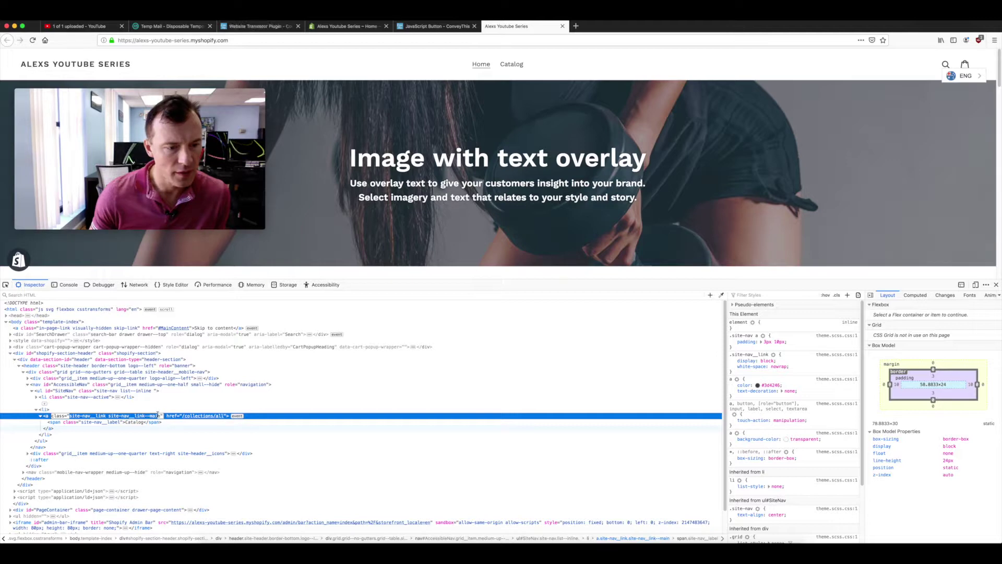
pyautogui.rightClick(145, 414)
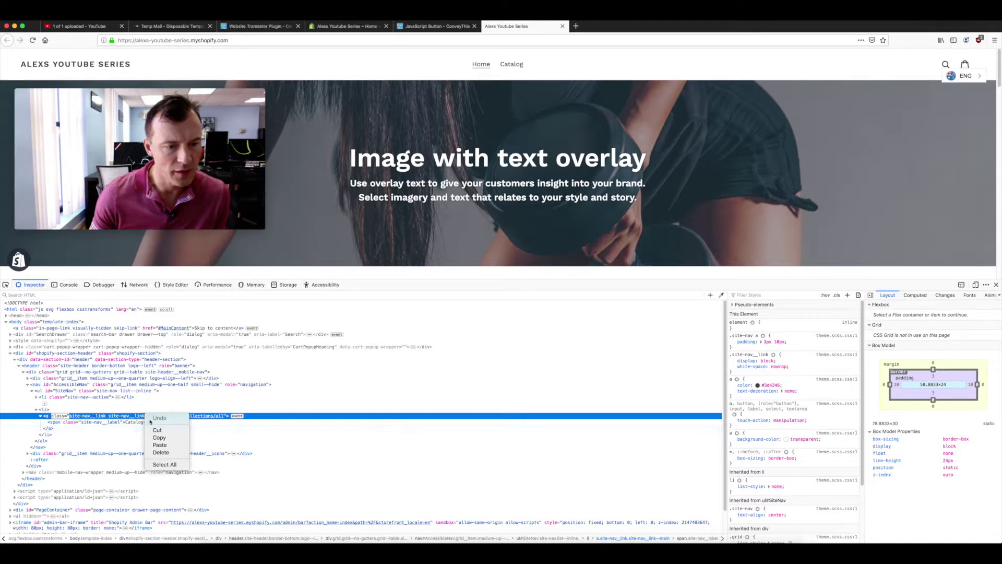
pyautogui.click(155, 436)
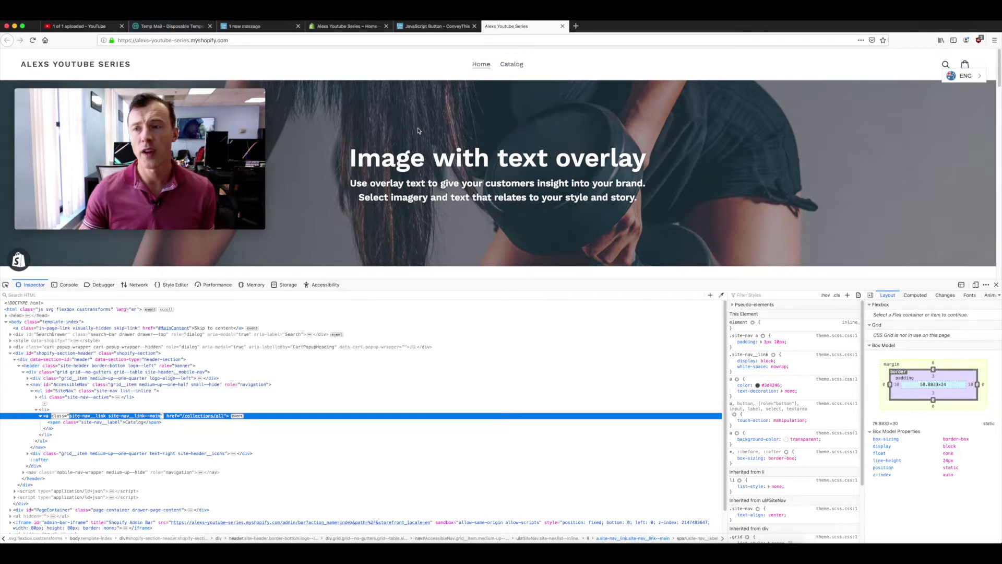
# Step: In the ConveyThis settings, replace the element id with "site-nav__link site-nav__link--main" and save the configuration
pyautogui.click(436, 26)
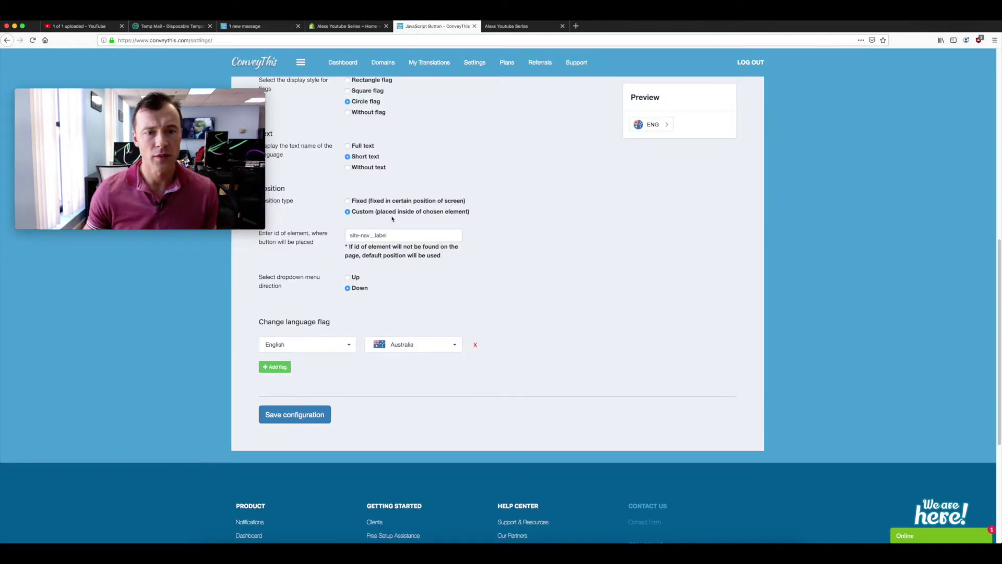
pyautogui.tripleClick(369, 235)
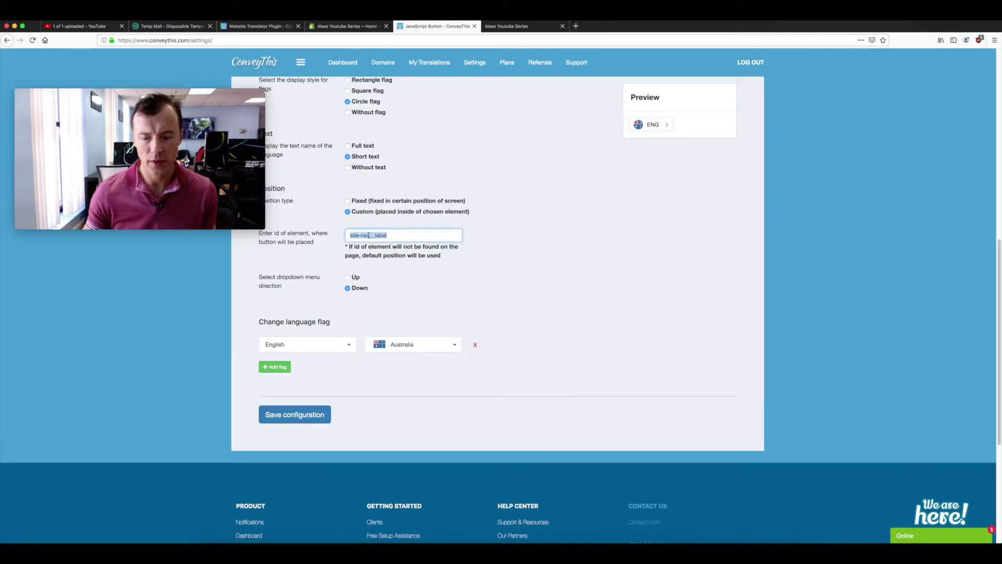
pyautogui.press('BackSpace')
pyautogui.rightClick(395, 237)
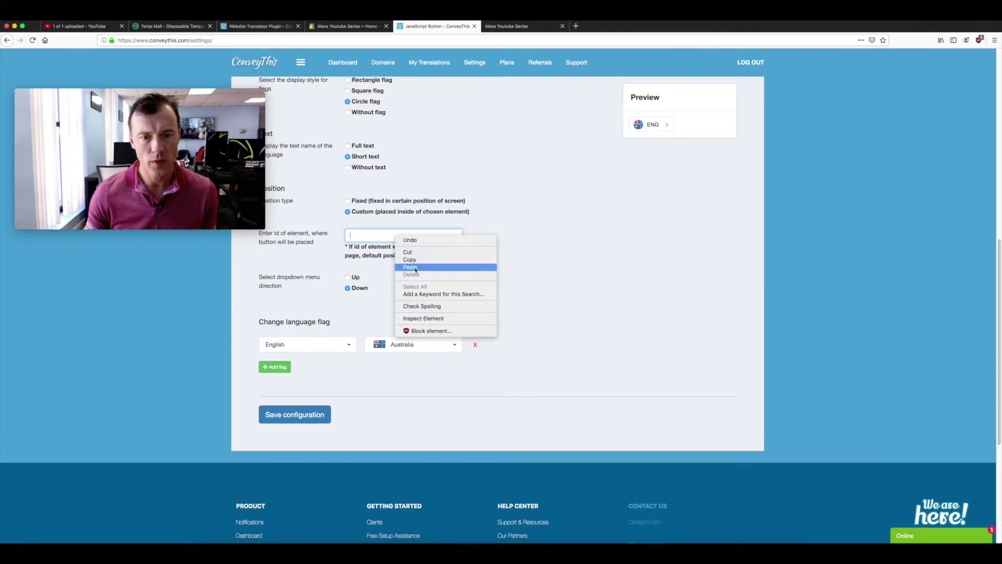
pyautogui.click(411, 268)
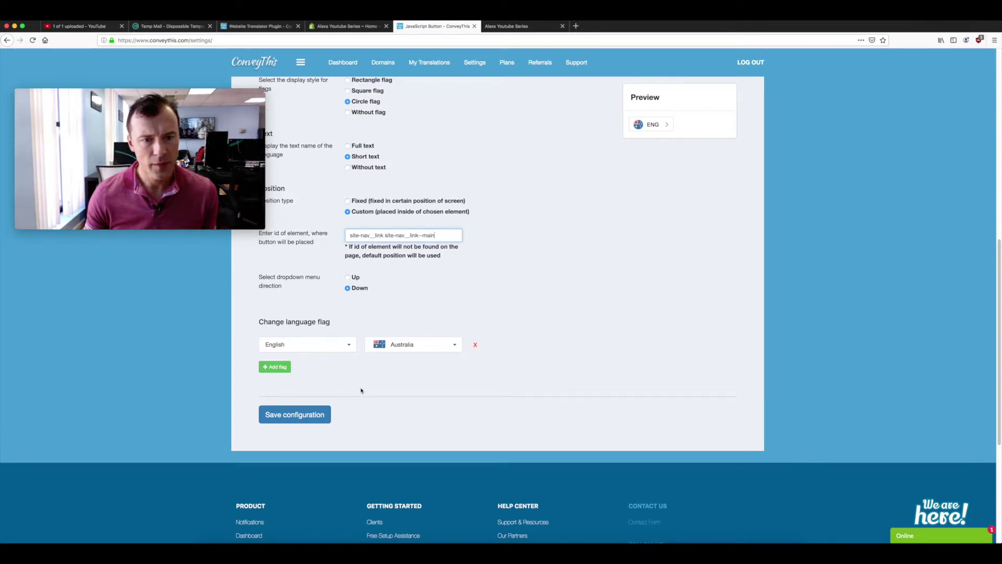
pyautogui.click(295, 421)
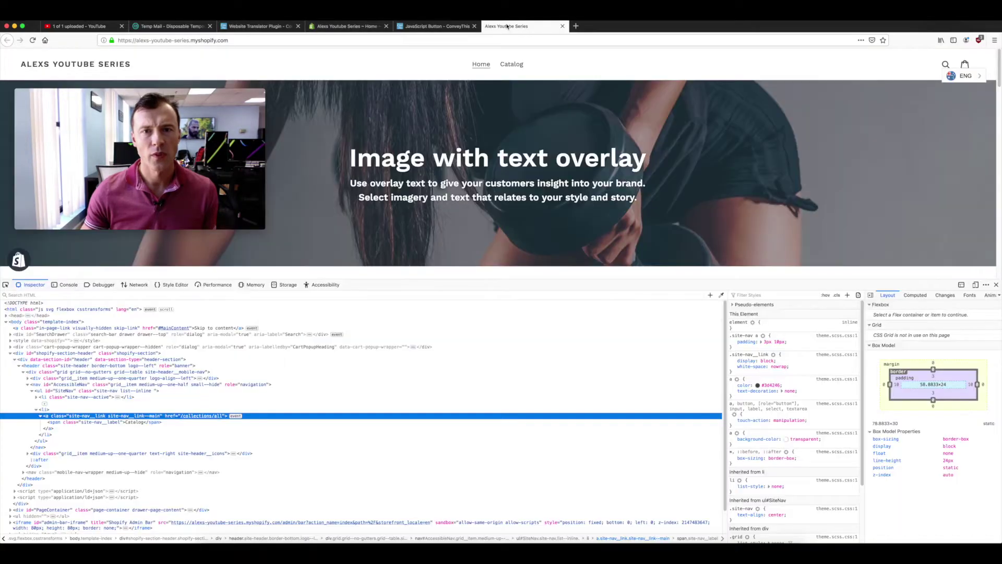
# Step: Switch to the storefront, recheck the Catalog link's class and reload the page to load the saved placement
pyautogui.click(522, 26)
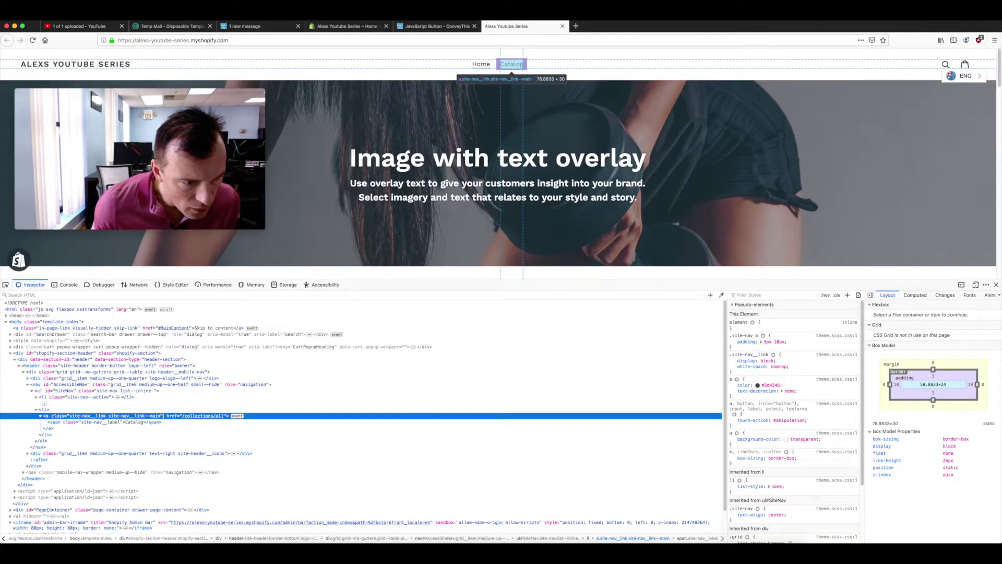
pyautogui.click(430, 26)
pyautogui.hotkey('ctrl', 'Tab')
pyautogui.press('super+r')
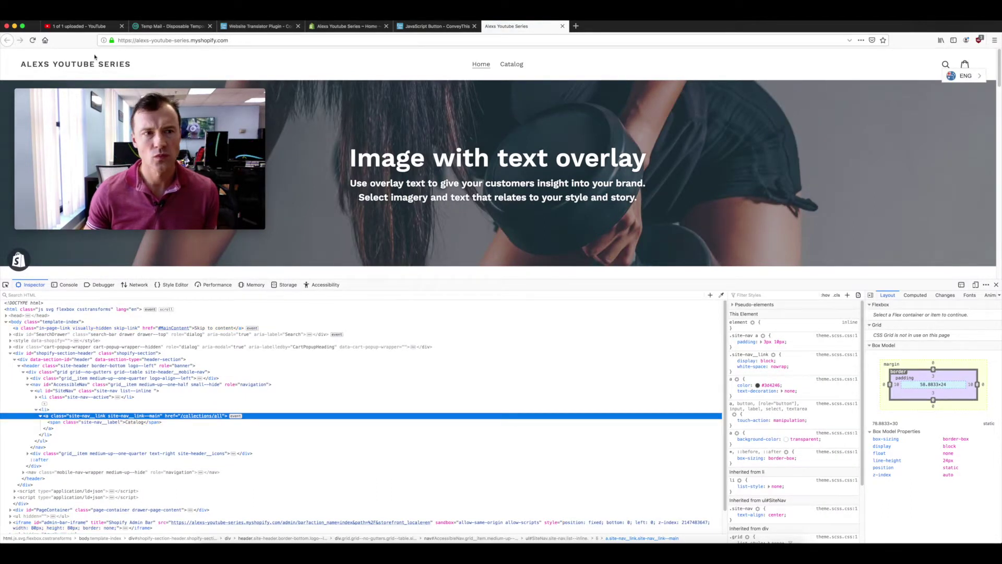
pyautogui.click(33, 40)
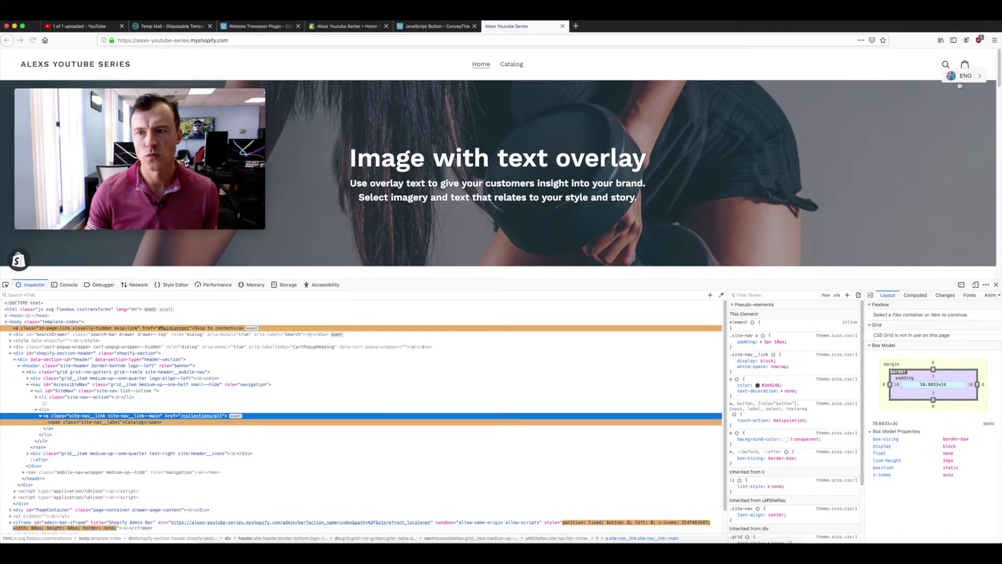
# Step: Expand the language selector and examine its position over the header and further down the homepage
pyautogui.click(959, 78)
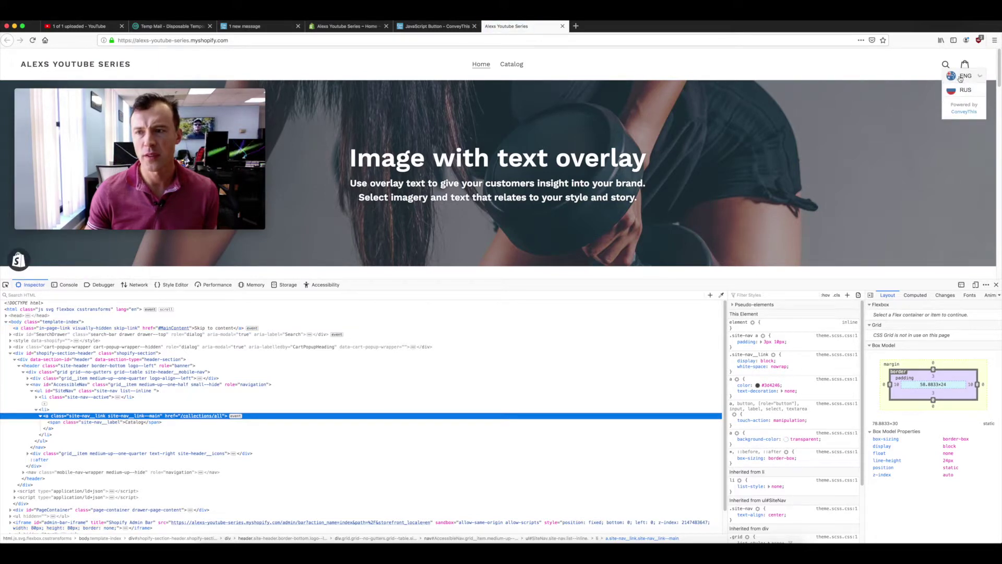
pyautogui.scroll(-3, 950, 104)
pyautogui.scroll(3, 933, 126)
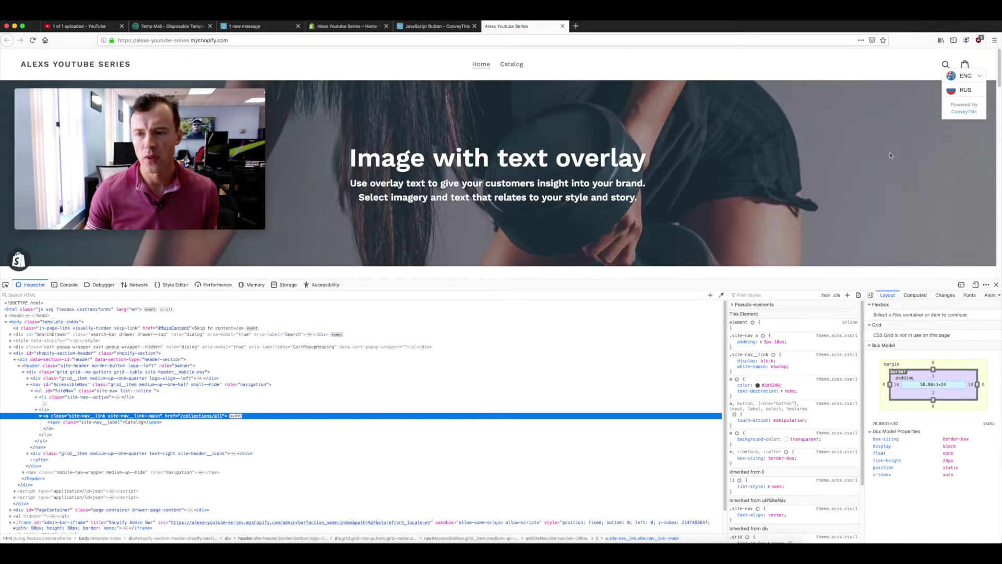
pyautogui.scroll(-6, 891, 155)
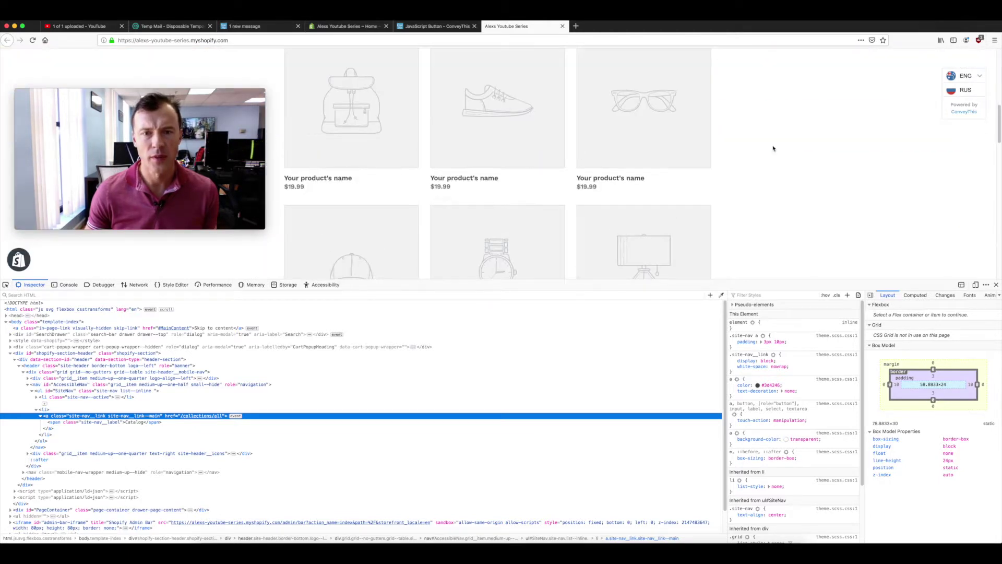
pyautogui.scroll(8, 774, 149)
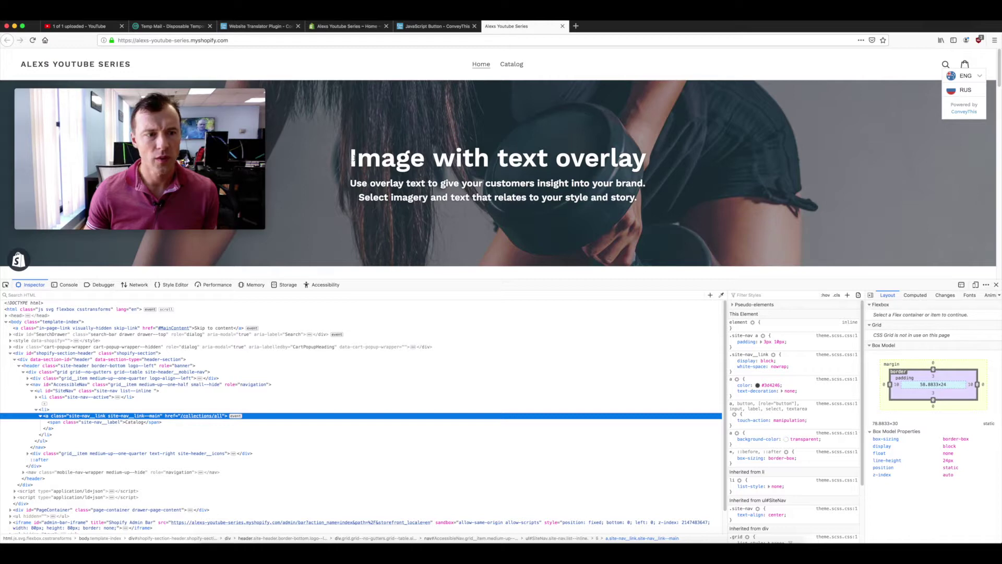
# Step: Inspect the HTML element of the "Image with text overlay" heading in the homepage hero
pyautogui.moveTo(353, 158); pyautogui.dragTo(425, 160)
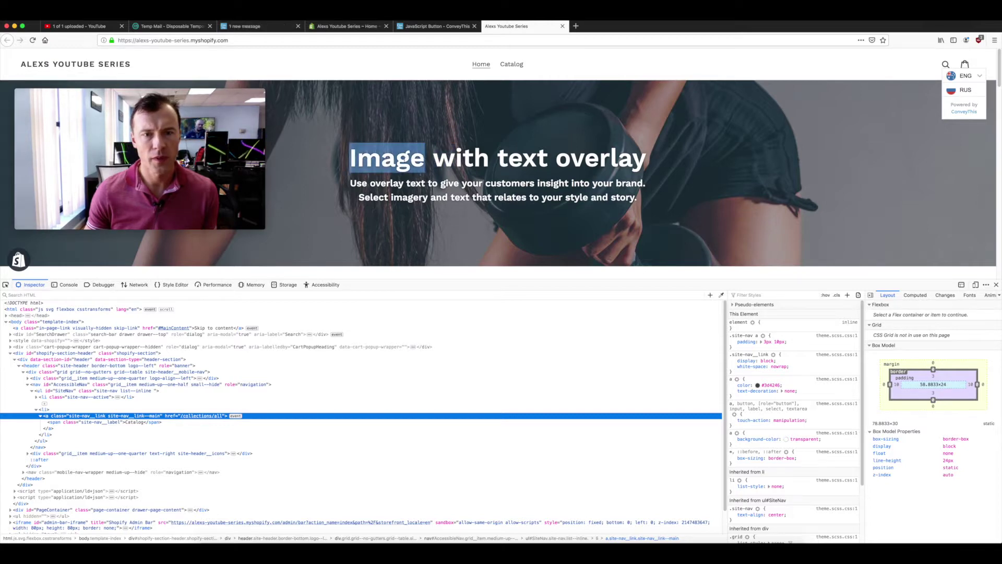
pyautogui.rightClick(406, 158)
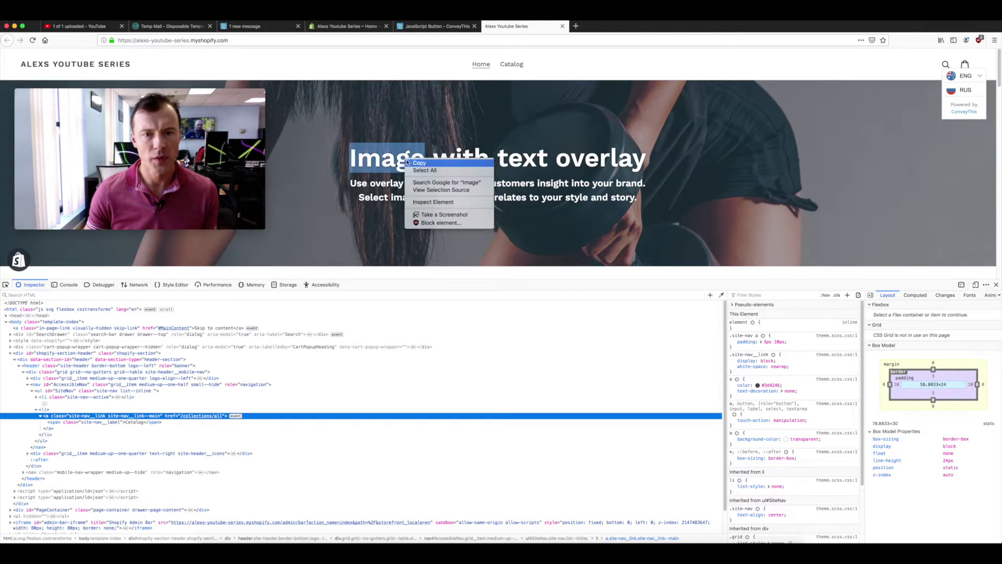
pyautogui.click(426, 203)
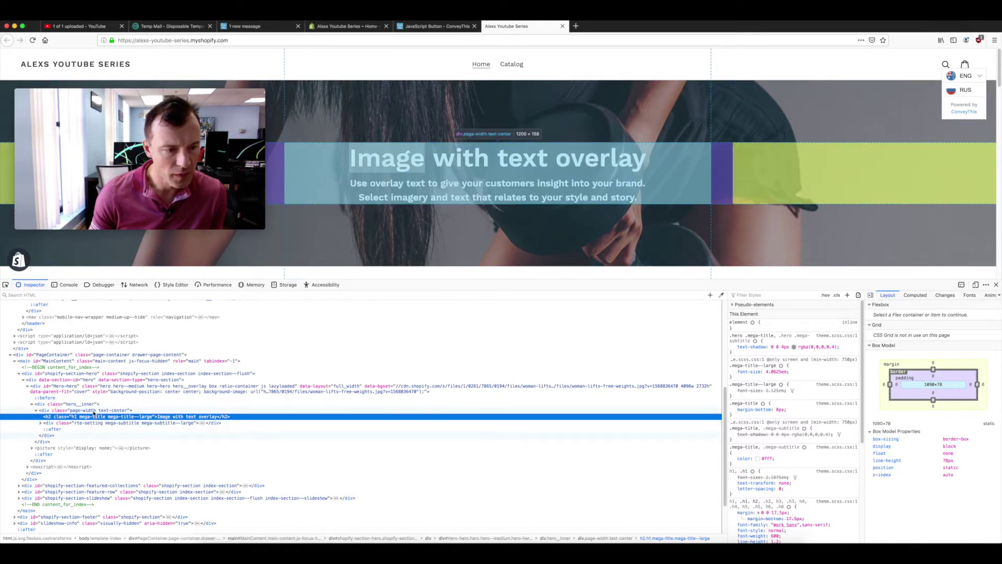
# Step: Copy the class value "page-width text-center" from the div that wraps the hero heading
pyautogui.doubleClick(94, 411)
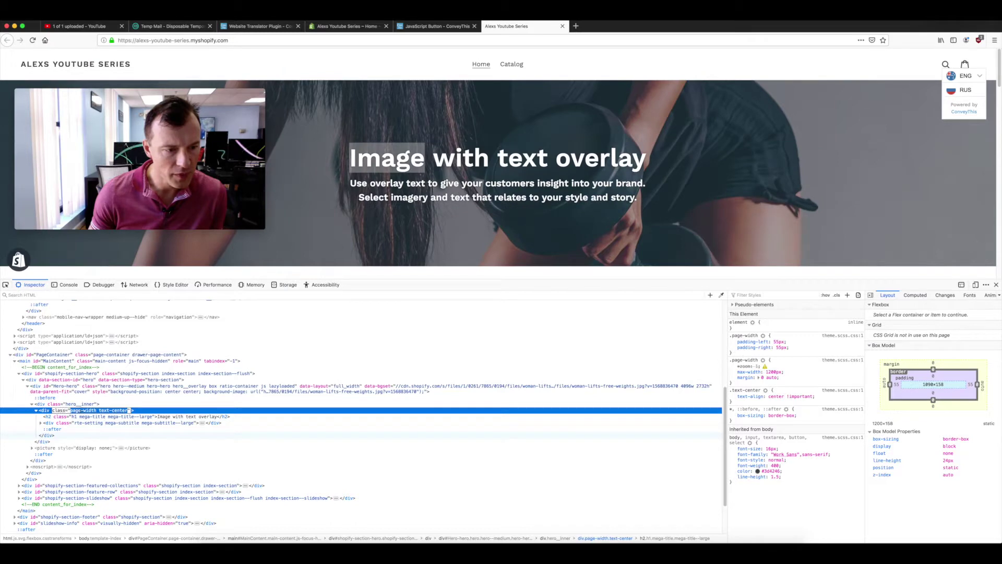
pyautogui.click(76, 411)
pyautogui.moveTo(70, 411); pyautogui.dragTo(127, 410)
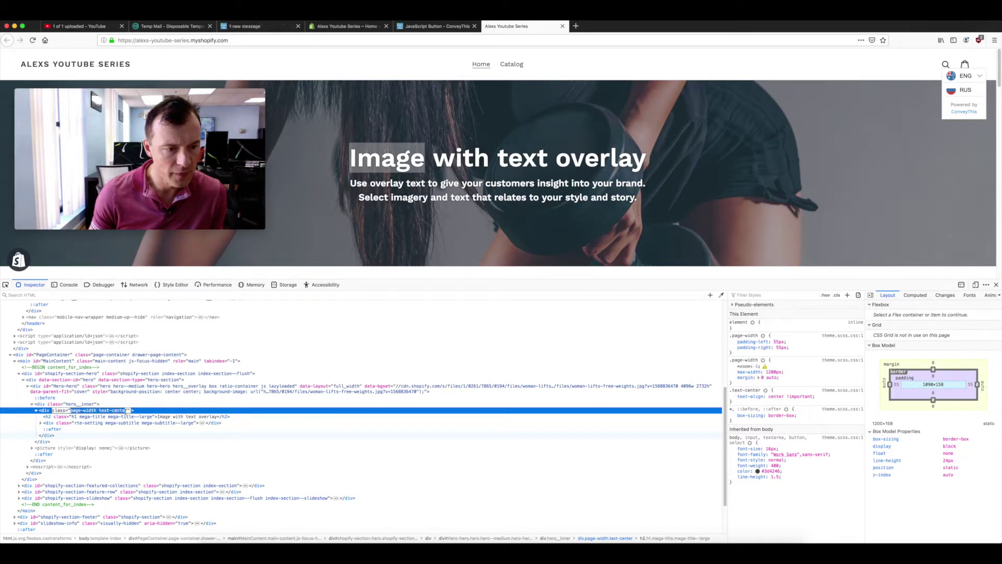
pyautogui.rightClick(128, 411)
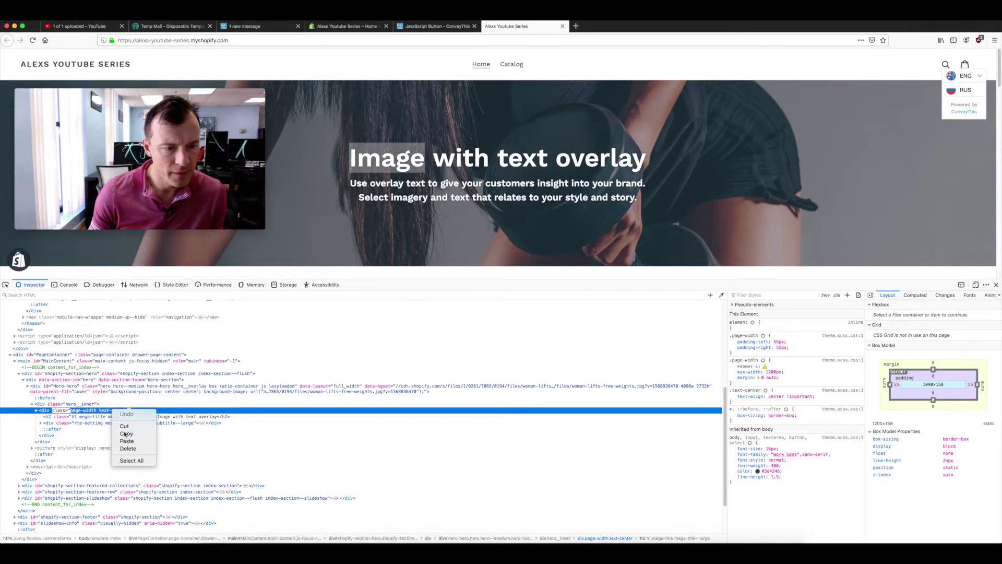
pyautogui.click(125, 434)
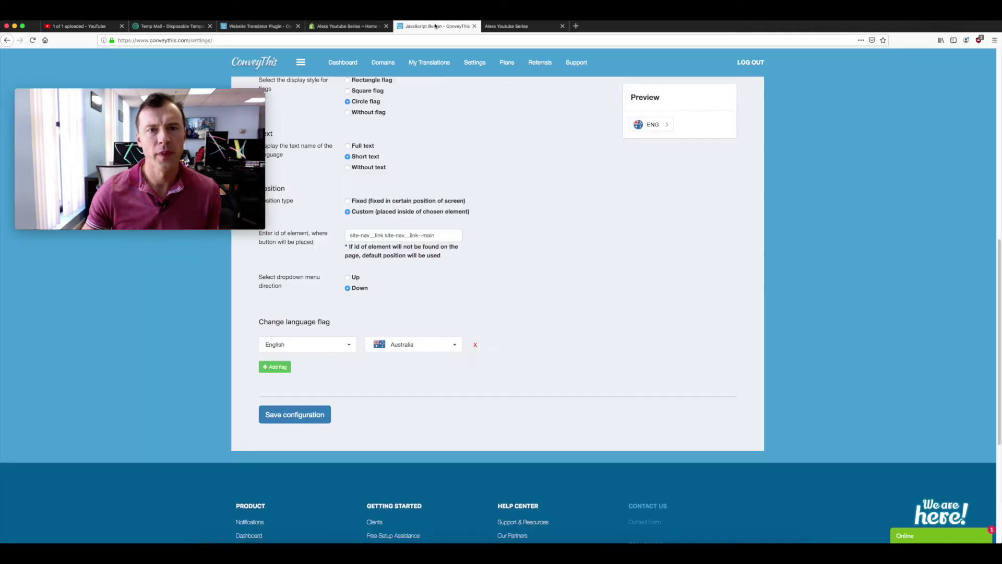
# Step: In the ConveyThis settings, replace the element id with "page-width text-center" and save the configuration
pyautogui.click(437, 27)
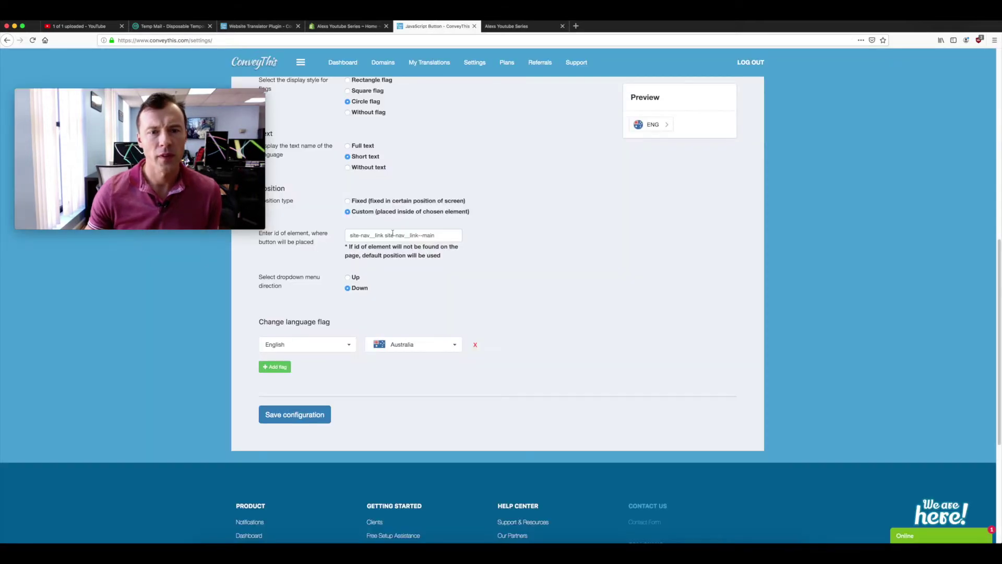
pyautogui.moveTo(434, 235); pyautogui.dragTo(310, 234)
pyautogui.rightClick(362, 234)
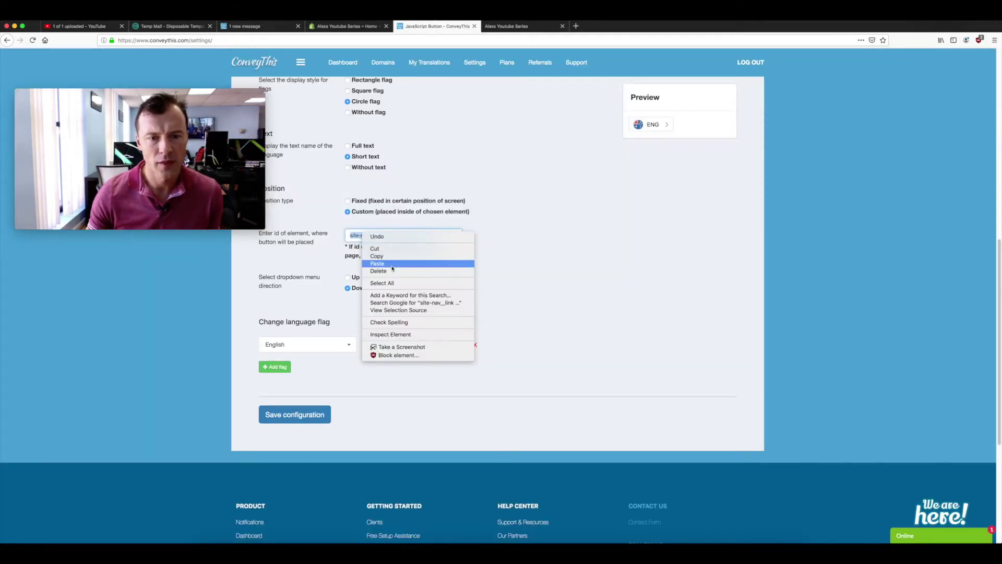
pyautogui.click(377, 263)
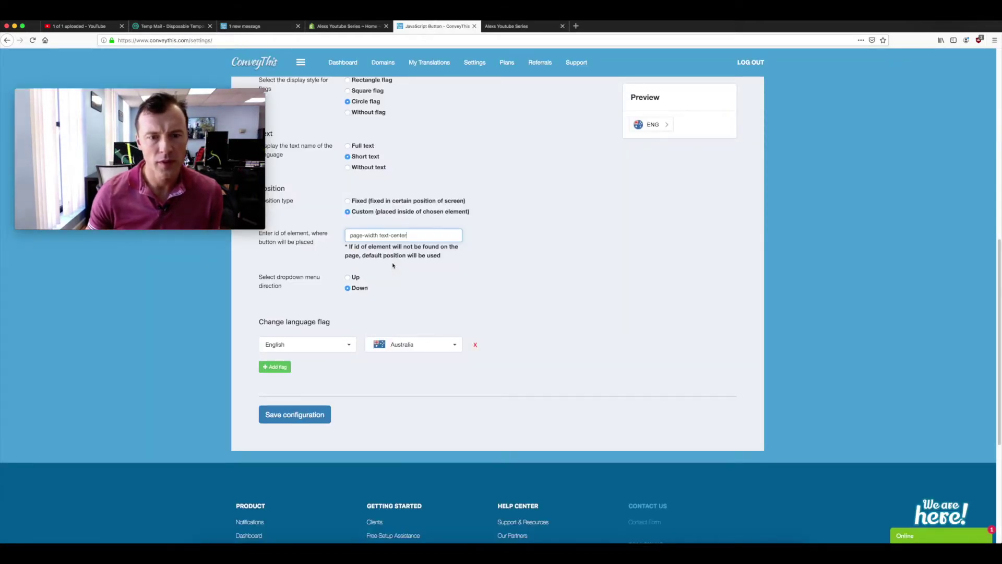
pyautogui.click(296, 413)
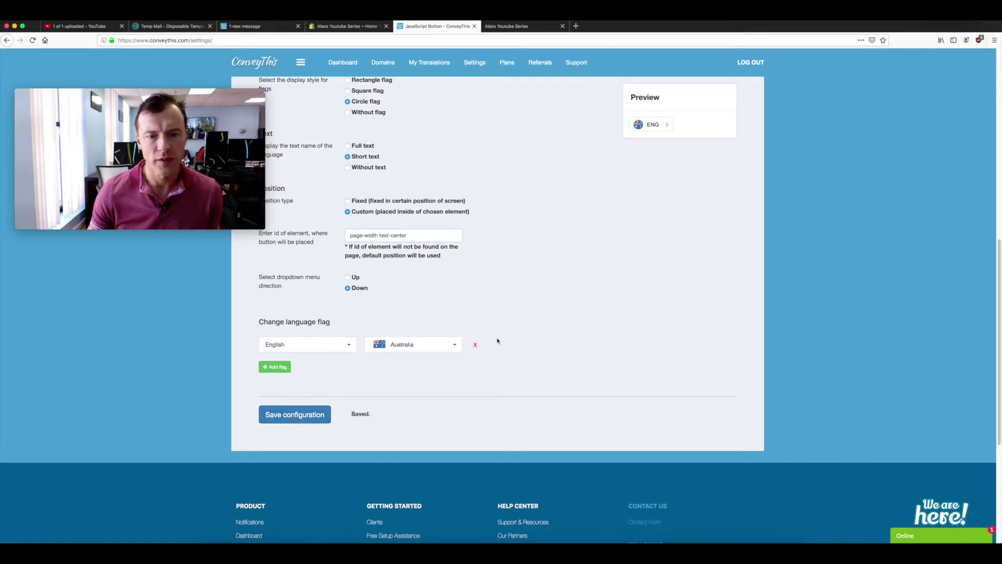
# Step: Switch to the storefront and reload the homepage to check where the language selector is placed
pyautogui.click(514, 26)
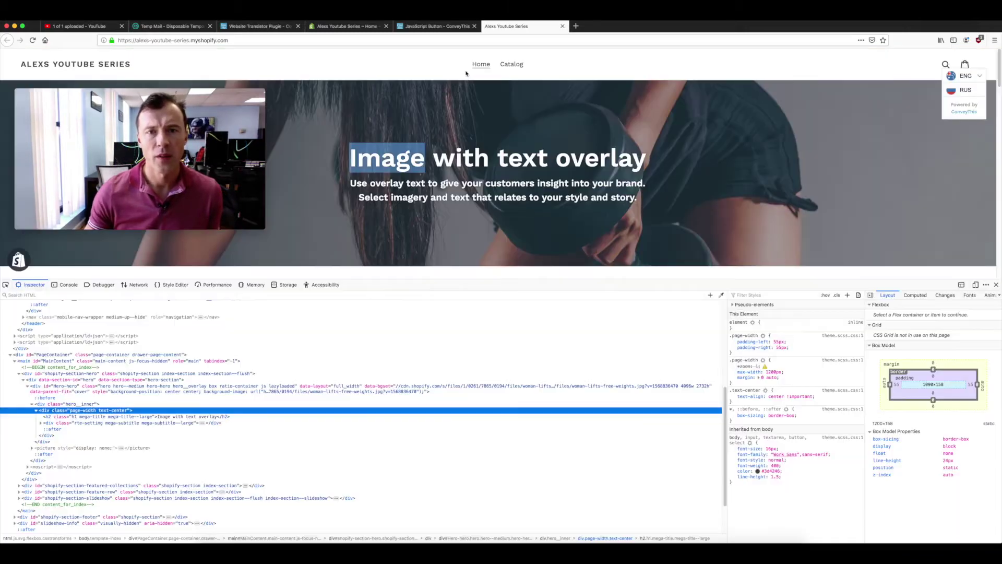
pyautogui.click(32, 41)
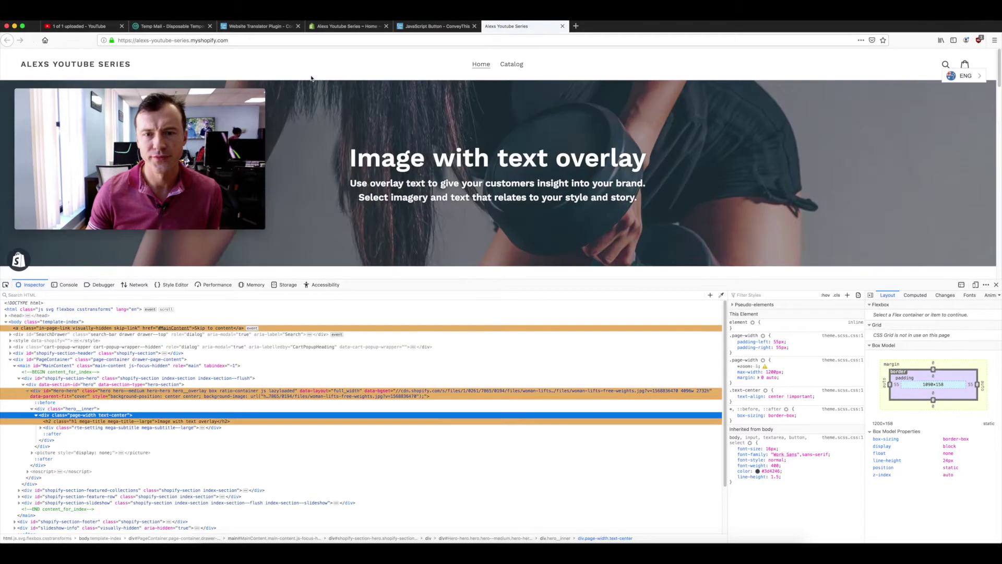
pyautogui.click(33, 42)
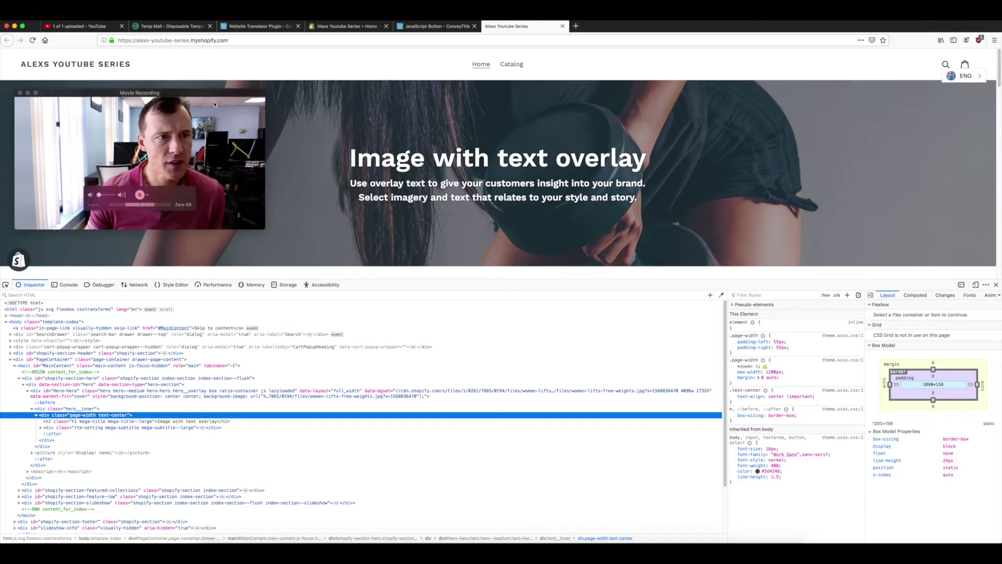
pyautogui.click(33, 40)
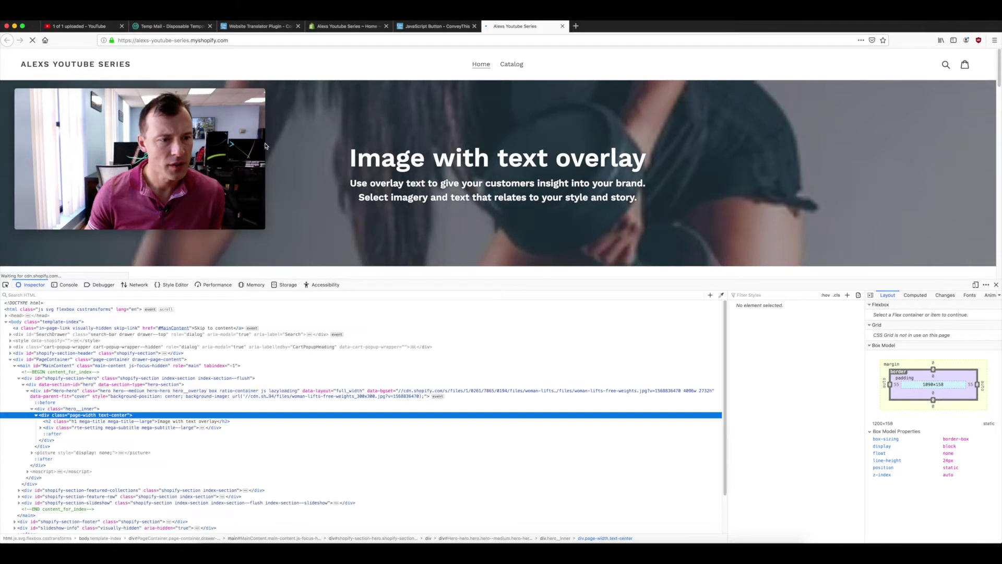
# Step: Inspect the HTML element of the "Featured collection" heading and examine its parent div and surrounding markup
pyautogui.scroll(-2, 213, 401)
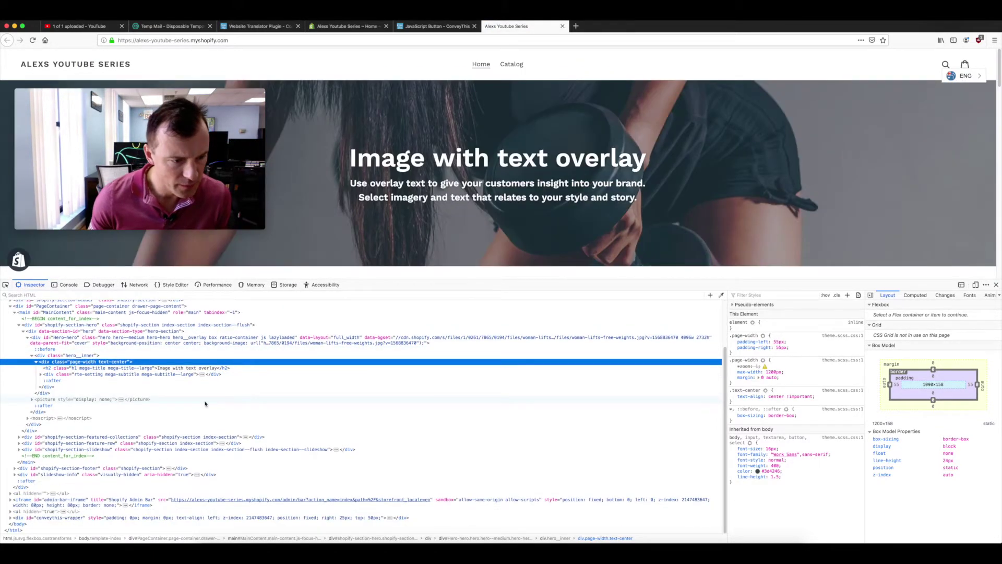
pyautogui.scroll(-5, 511, 162)
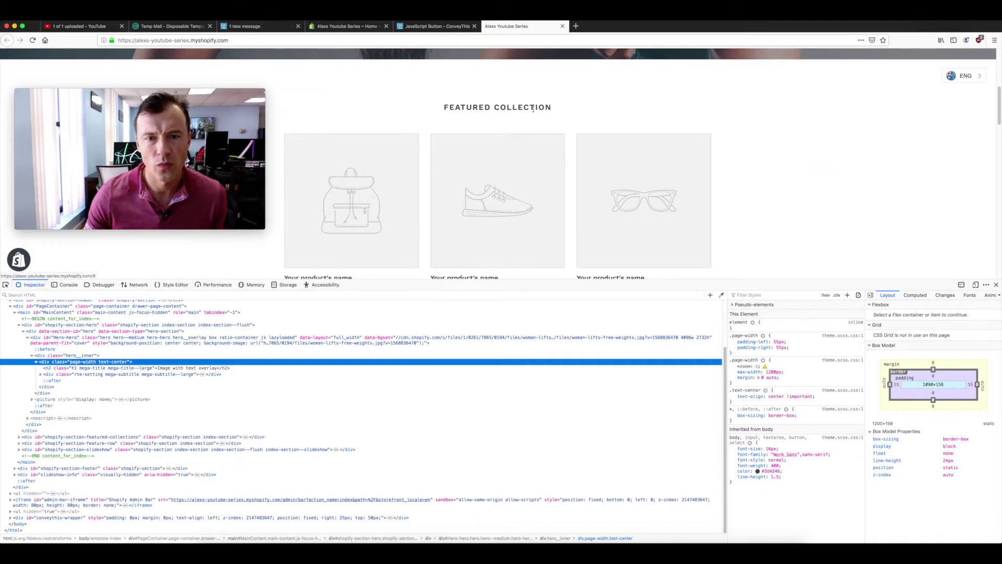
pyautogui.moveTo(444, 107); pyautogui.dragTo(553, 107)
pyautogui.rightClick(533, 109)
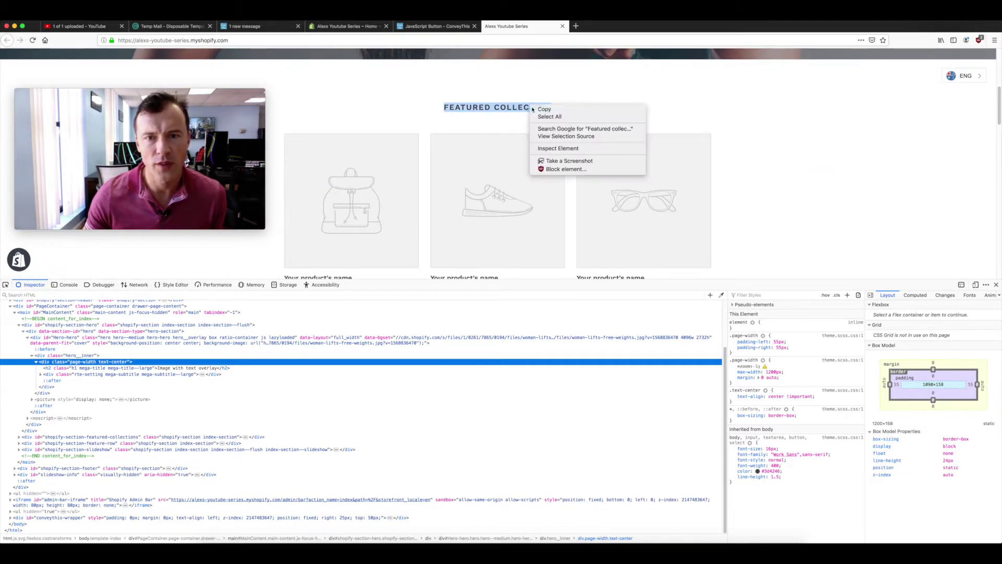
pyautogui.click(556, 149)
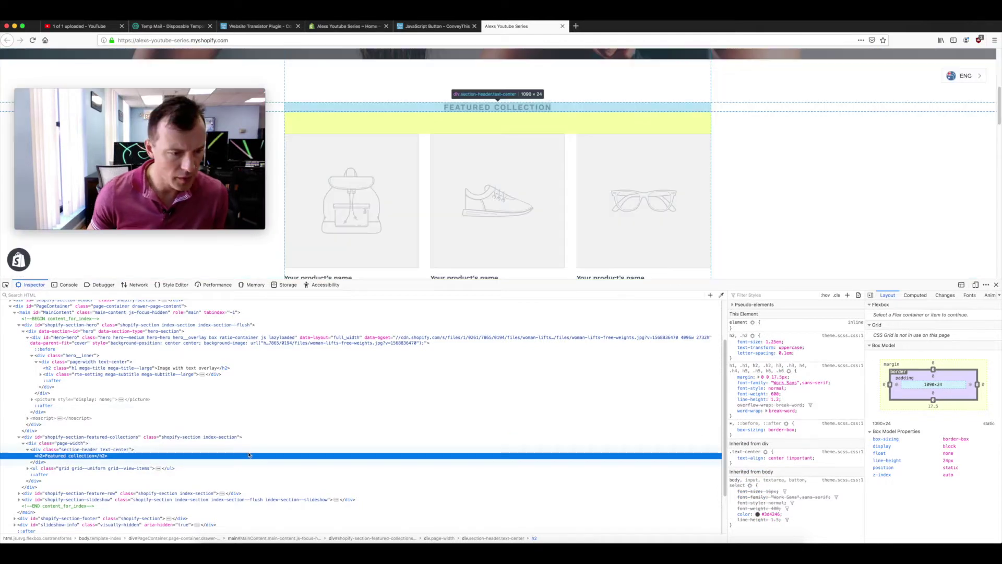
pyautogui.click(83, 450)
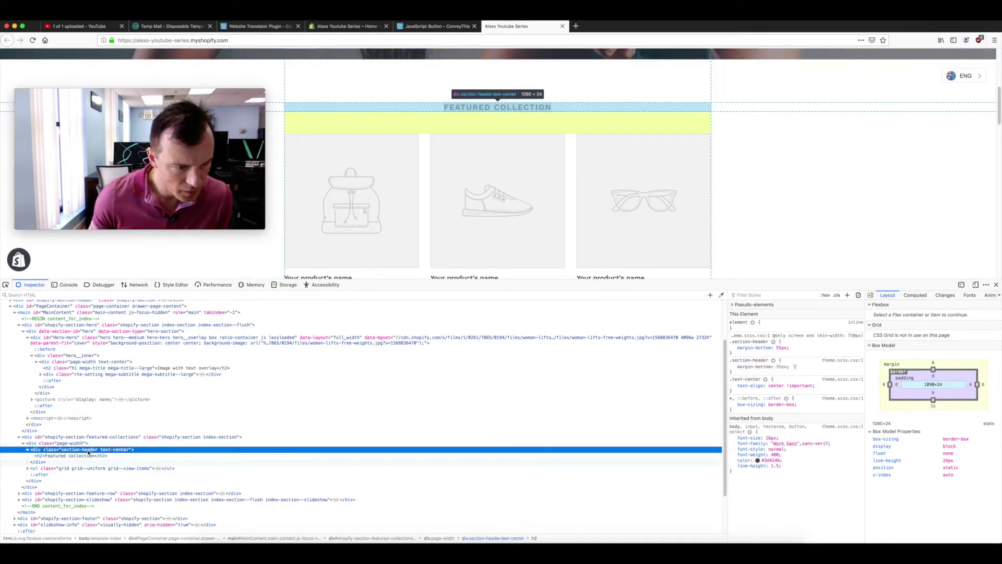
pyautogui.scroll(-1, 99, 452)
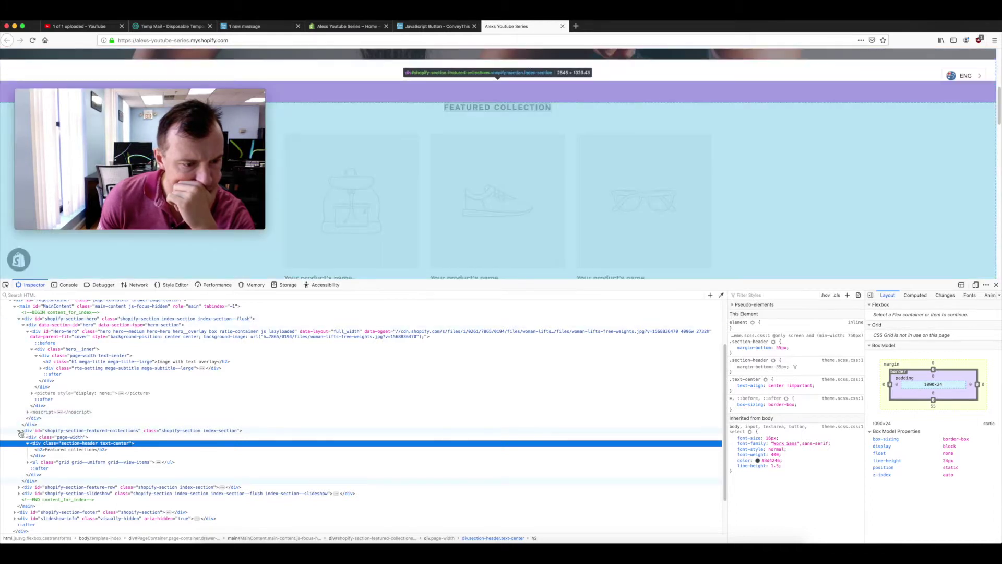
pyautogui.scroll(-2, 78, 418)
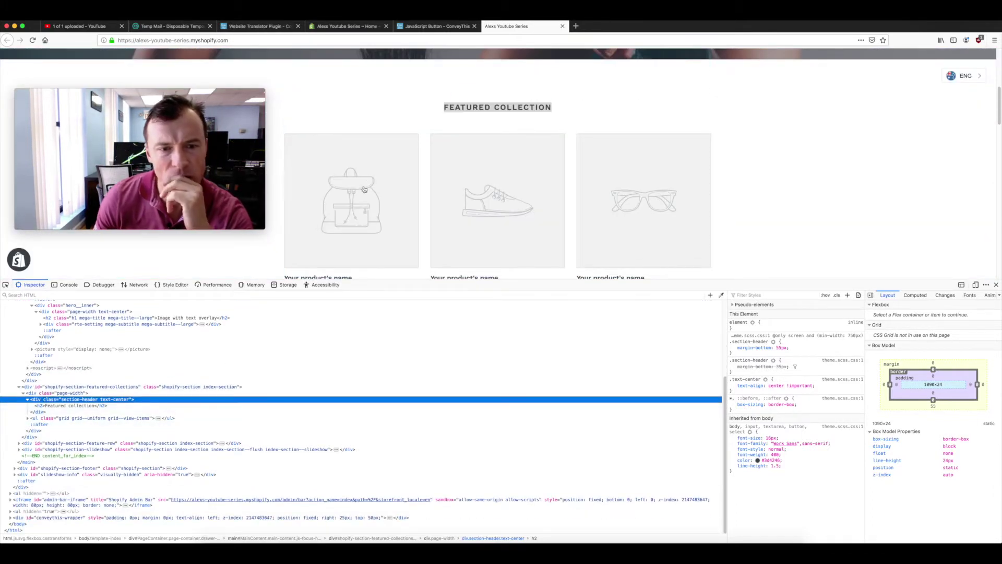
# Step: Inspect the HTML element of the "Image with text" heading further down the homepage
pyautogui.scroll(-4, 360, 194)
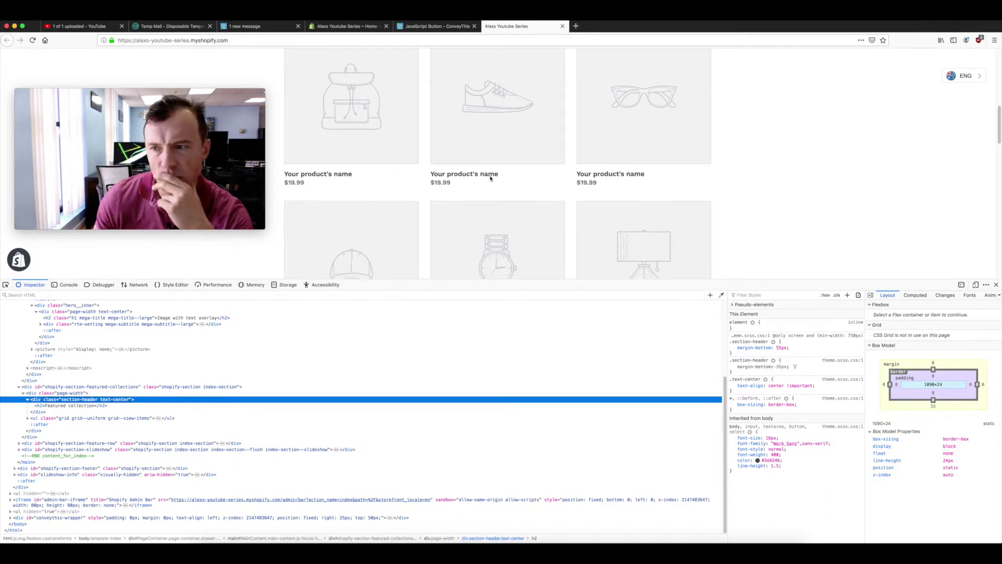
pyautogui.scroll(-10, 490, 178)
pyautogui.moveTo(524, 130); pyautogui.dragTo(563, 130)
pyautogui.rightClick(550, 131)
pyautogui.click(570, 174)
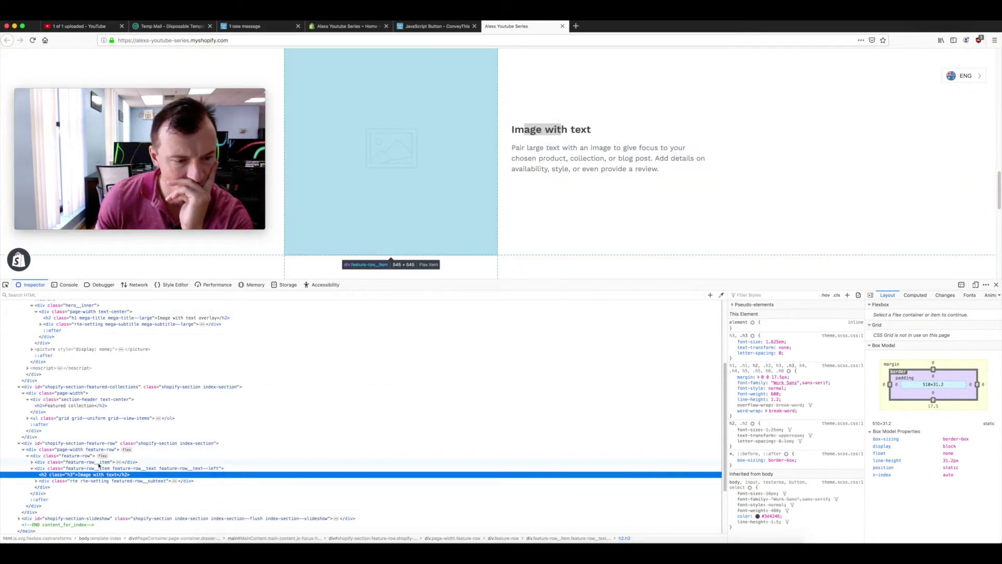
# Step: Copy the class value "feature-row__item" from the div that holds the image beside the "Image with text" heading
pyautogui.click(99, 463)
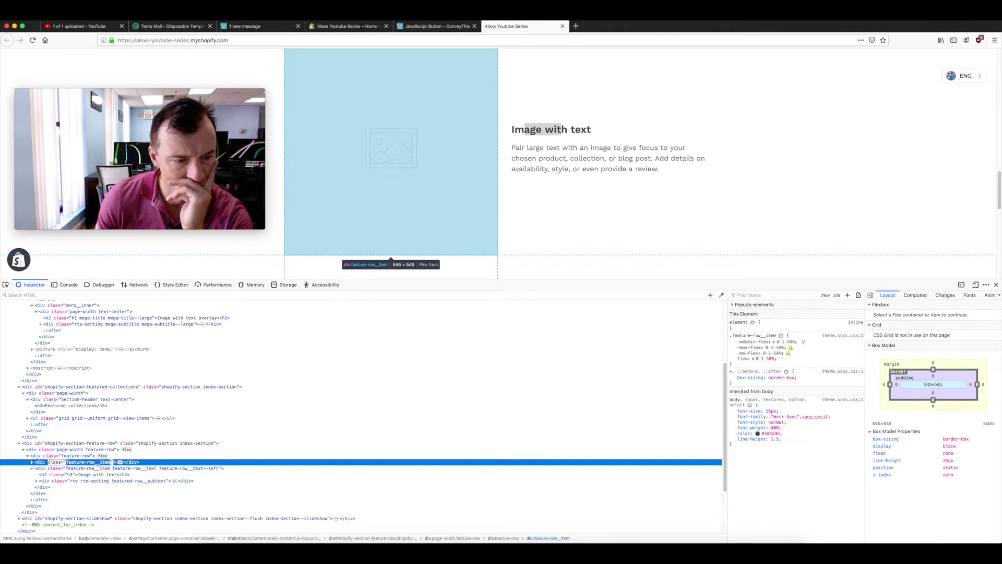
pyautogui.click(70, 462)
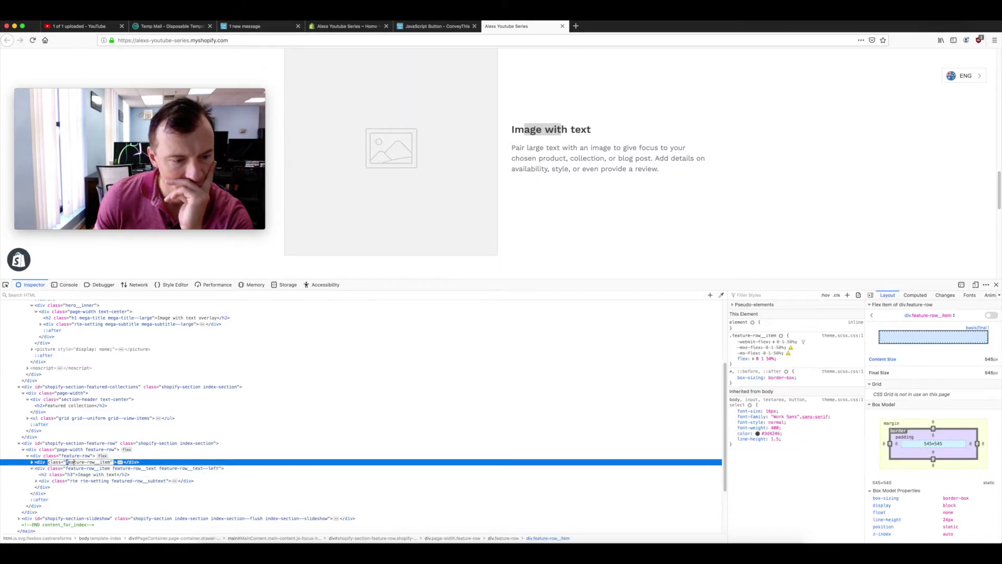
pyautogui.moveTo(68, 462); pyautogui.dragTo(113, 463)
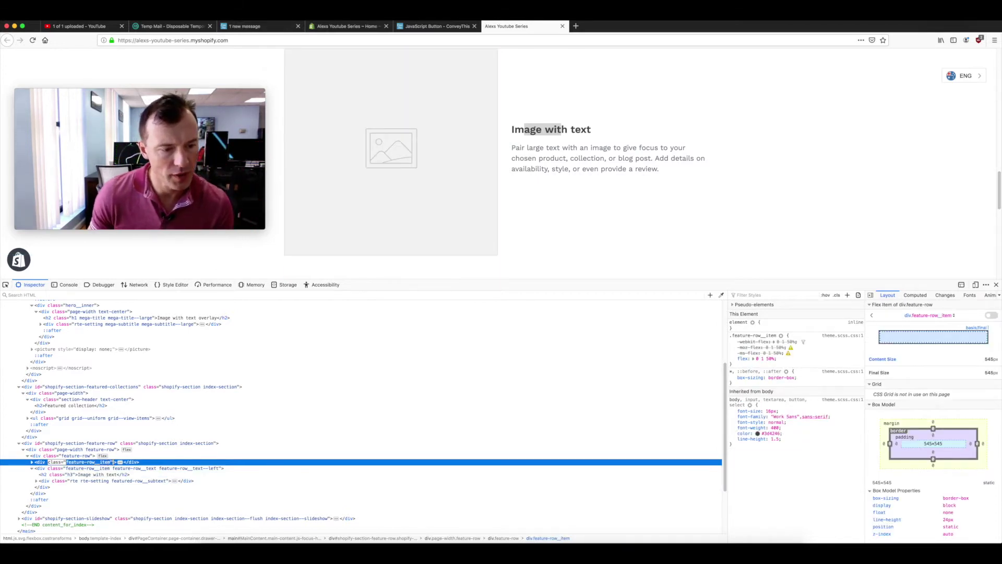
pyautogui.rightClick(91, 460)
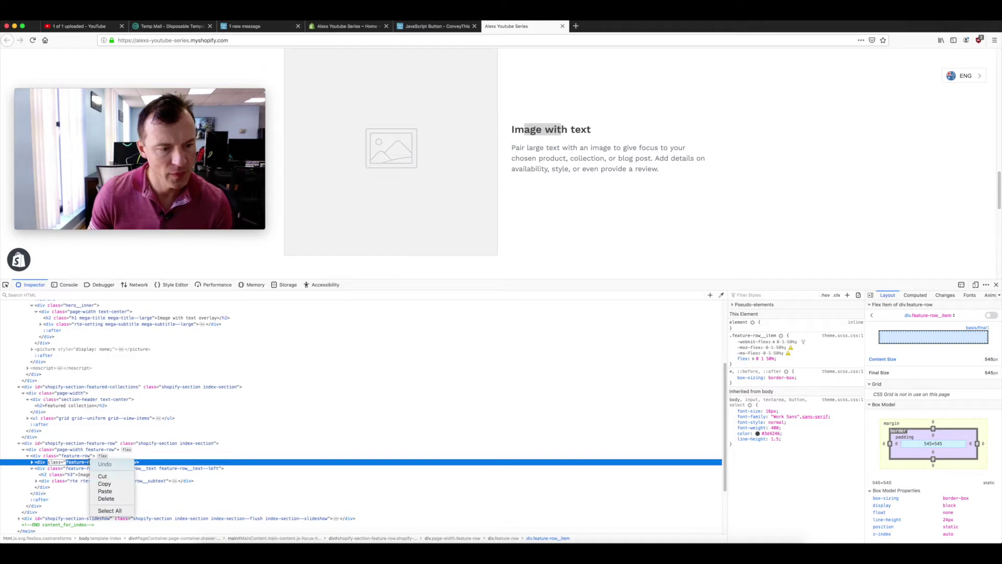
pyautogui.click(106, 484)
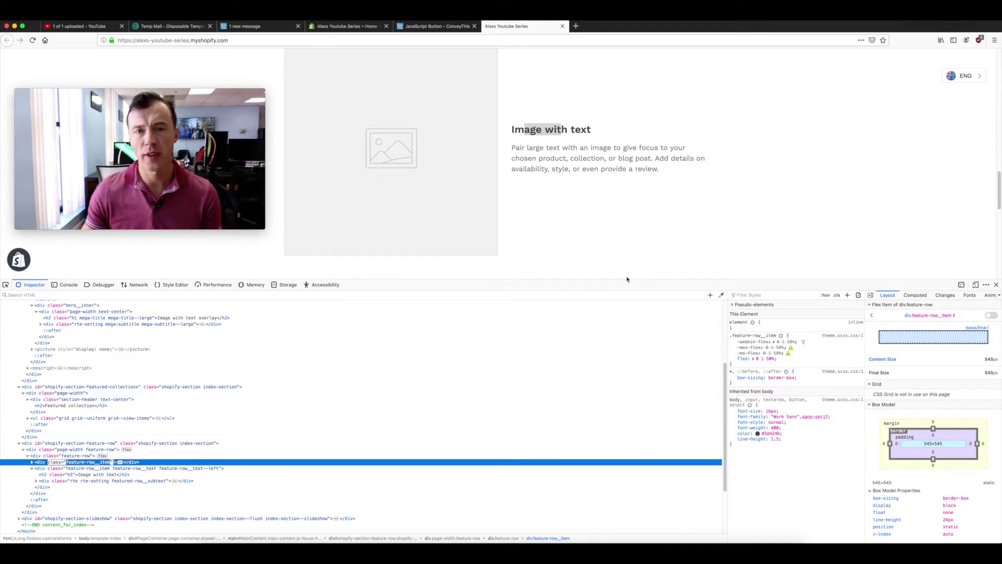
# Step: In the ConveyThis settings, replace the element id with "feature-row__item" and save the configuration
pyautogui.click(438, 26)
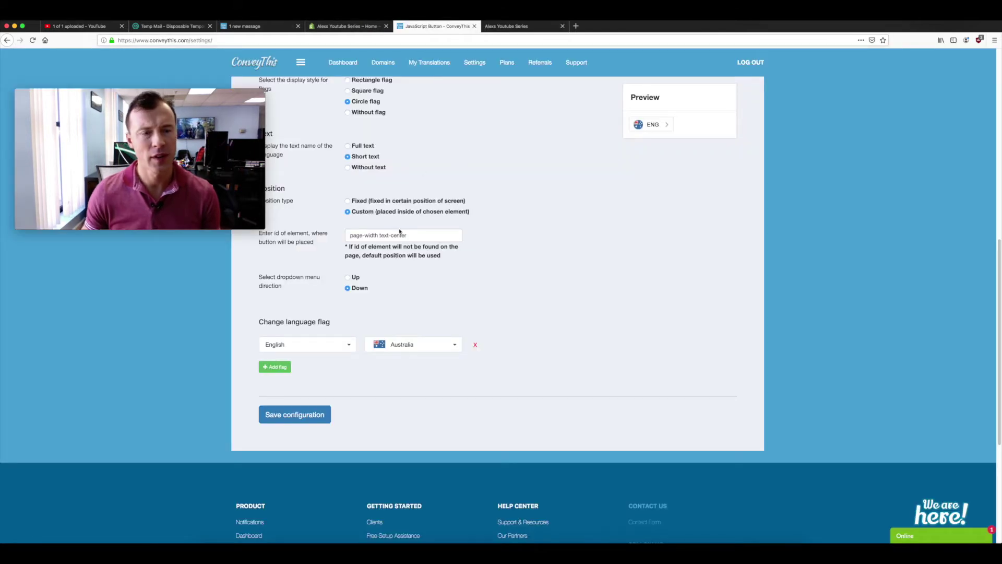
pyautogui.moveTo(410, 237); pyautogui.dragTo(340, 236)
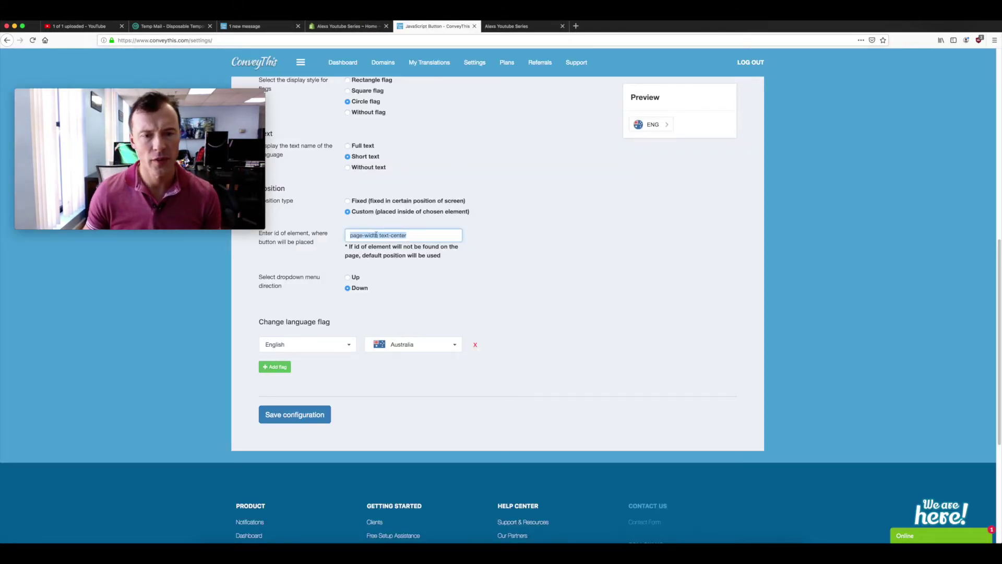
pyautogui.press('BackSpace')
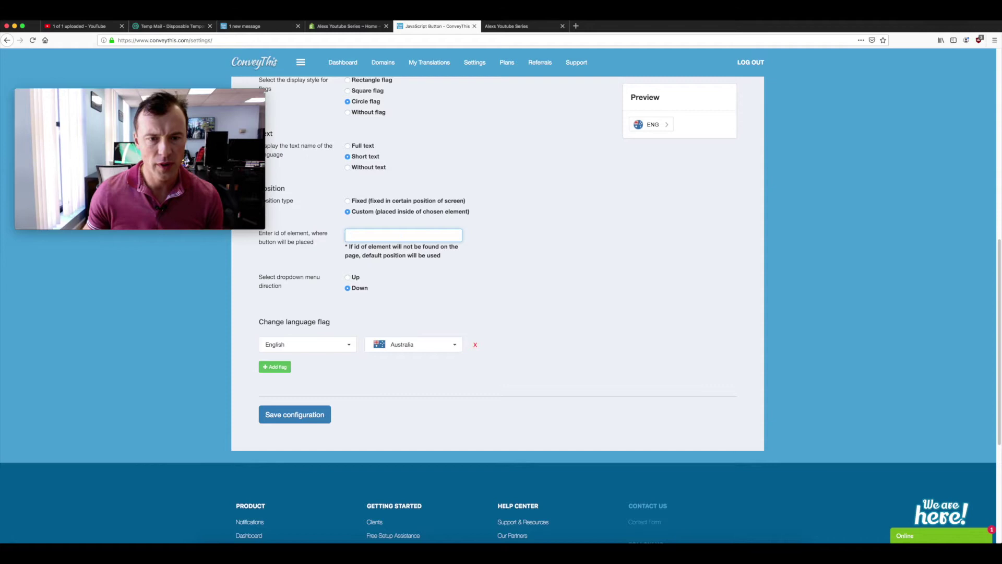
pyautogui.rightClick(393, 235)
pyautogui.click(411, 264)
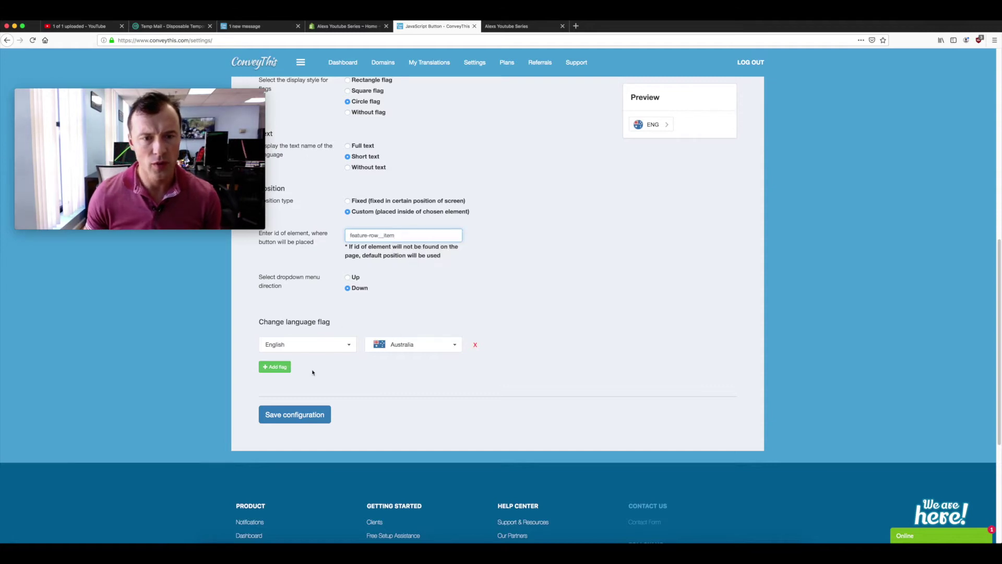
pyautogui.click(297, 416)
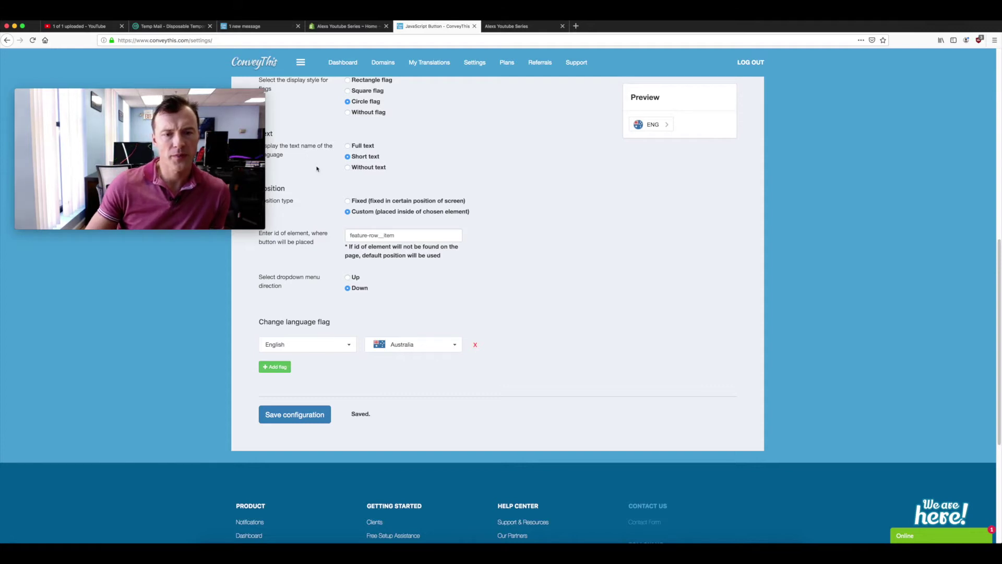
# Step: Return to the storefront, reload the page to check the selector's placement and close the developer tools
pyautogui.click(543, 26)
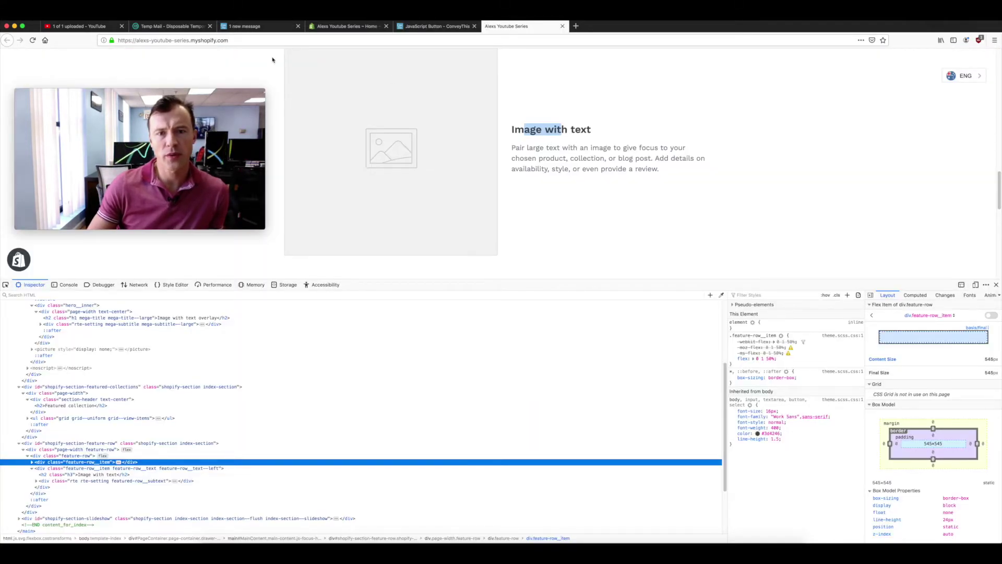
pyautogui.click(32, 40)
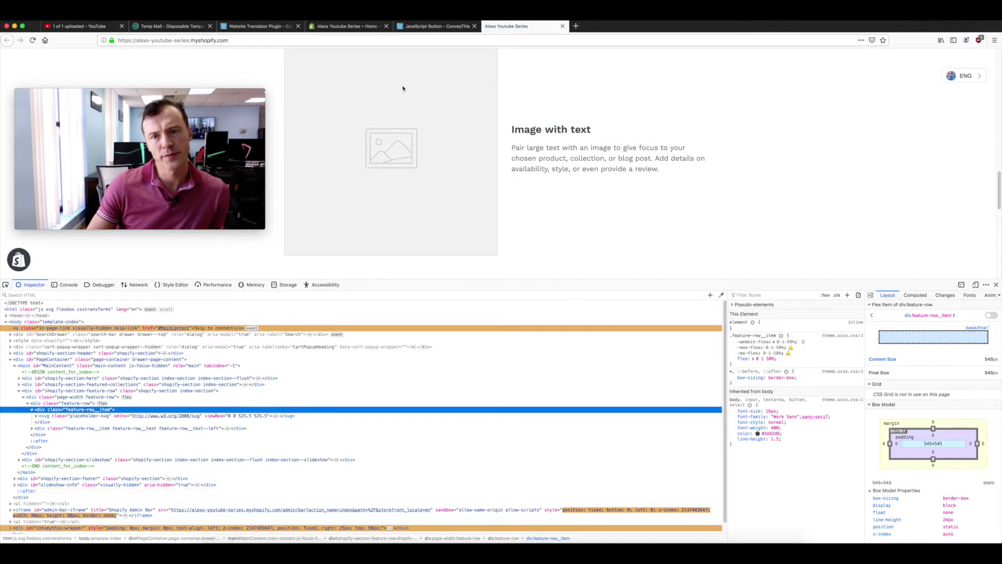
pyautogui.click(32, 40)
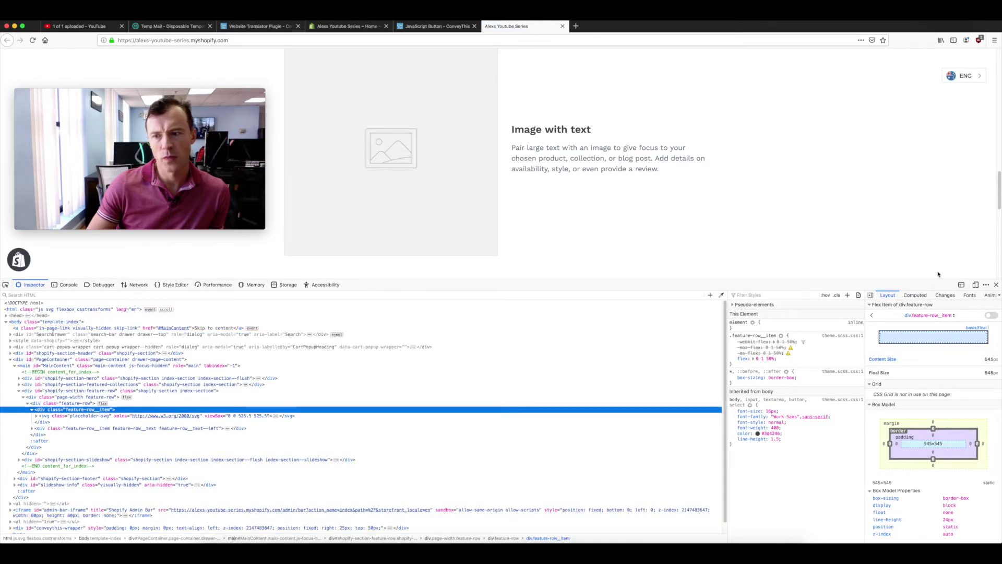
pyautogui.click(997, 285)
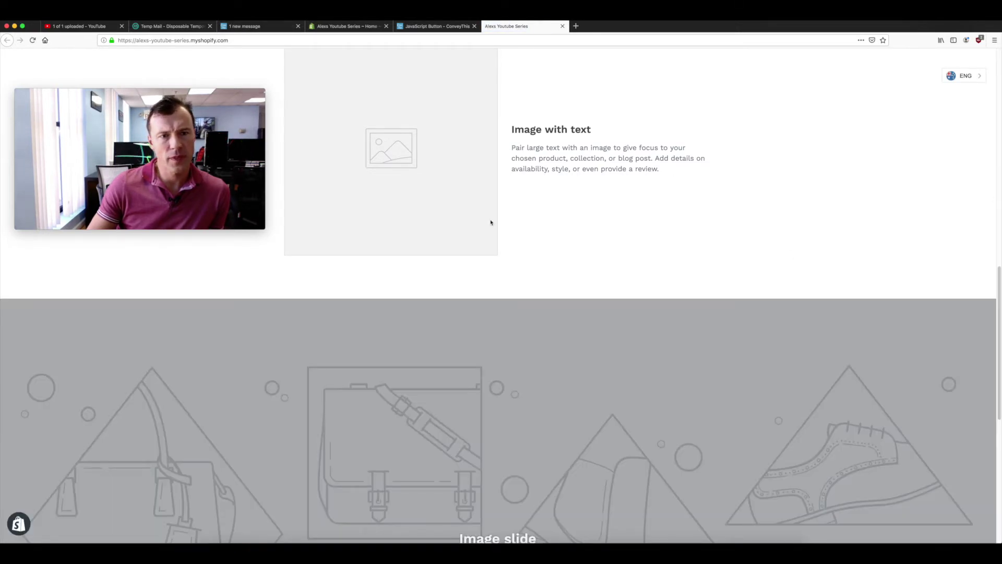
# Step: Reload the storefront, switch its language to Russian with the selector and look over the translated homepage sections
pyautogui.moveTo(68, 96); pyautogui.dragTo(61, 397)
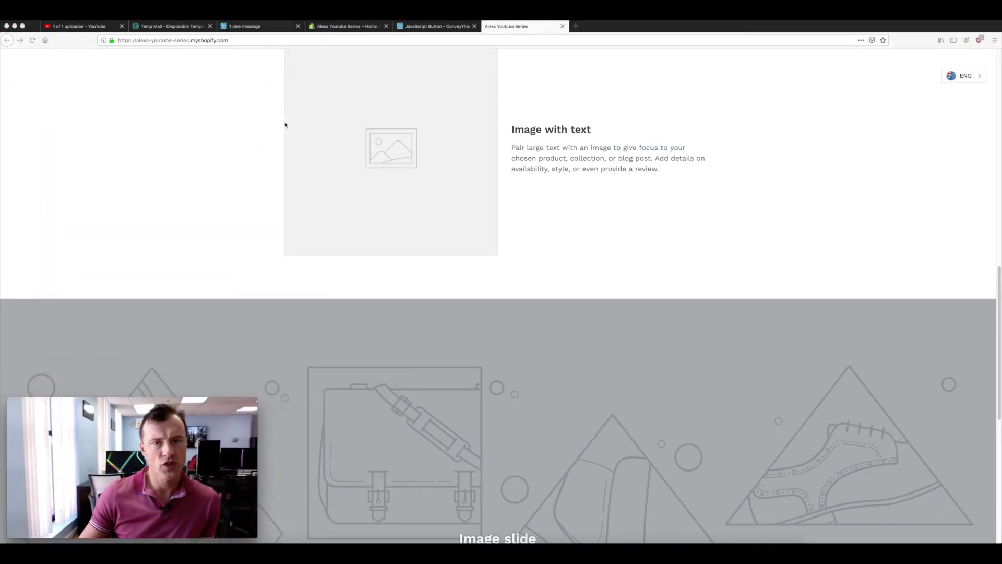
pyautogui.scroll(3, 519, 179)
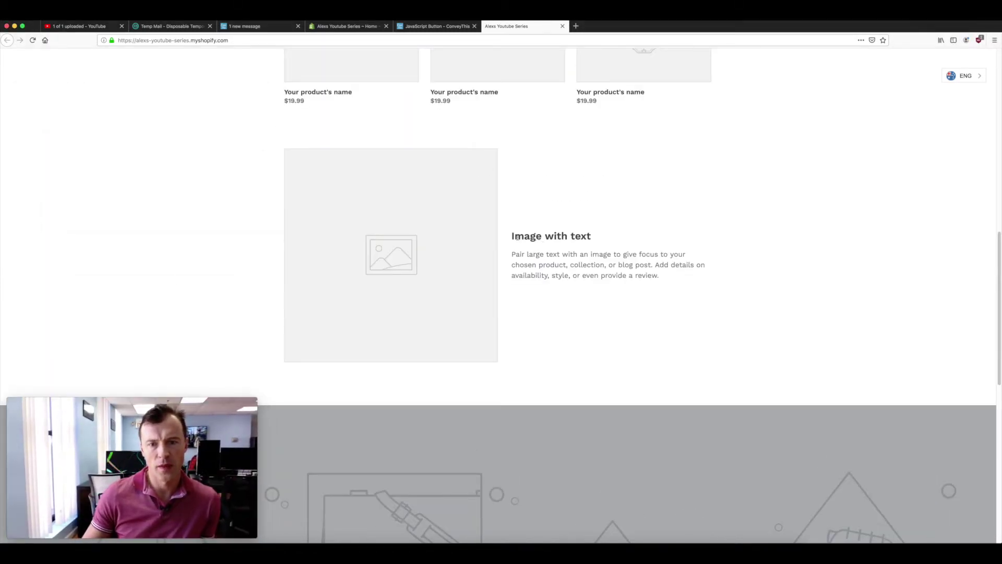
pyautogui.scroll(3, 501, 197)
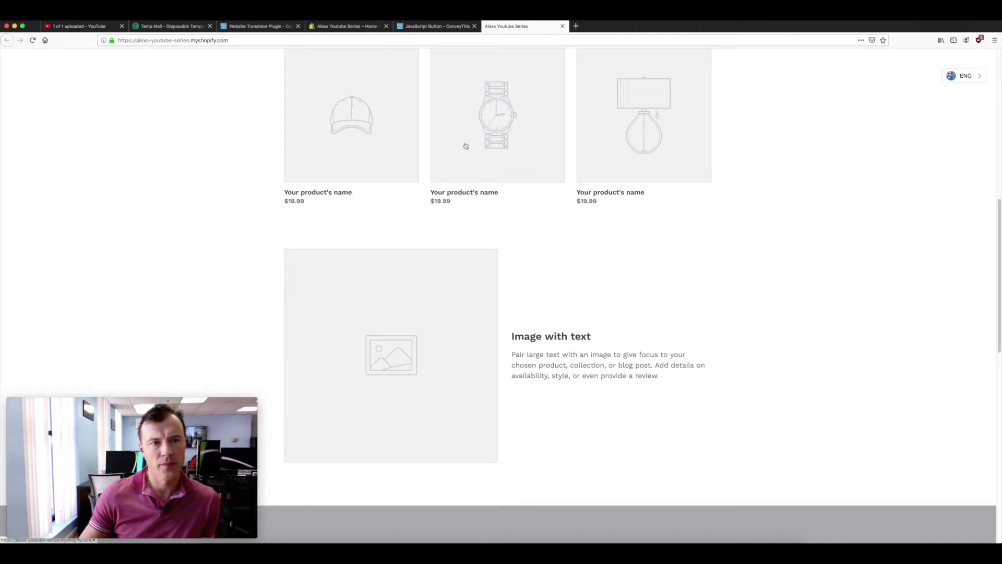
pyautogui.click(31, 41)
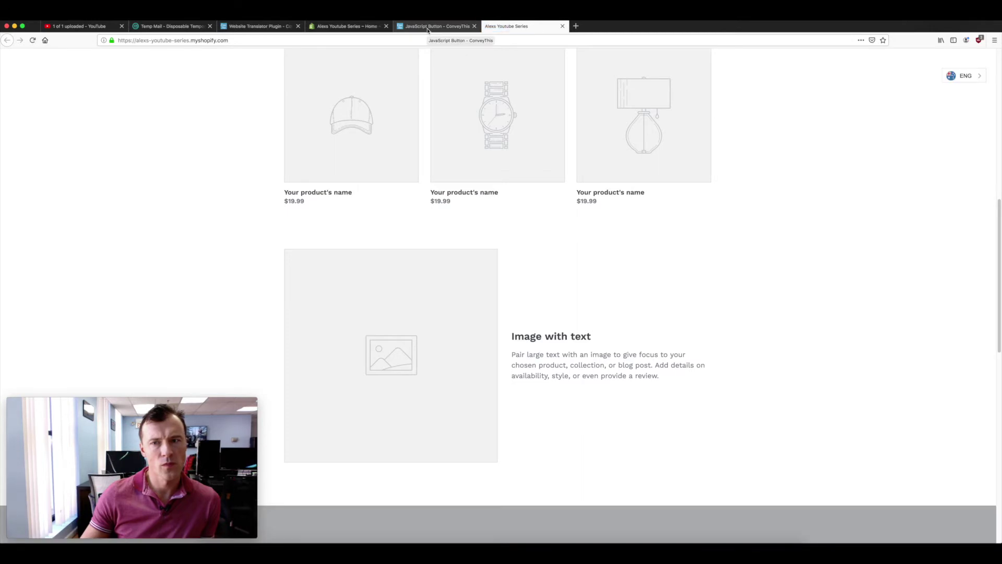
pyautogui.click(964, 75)
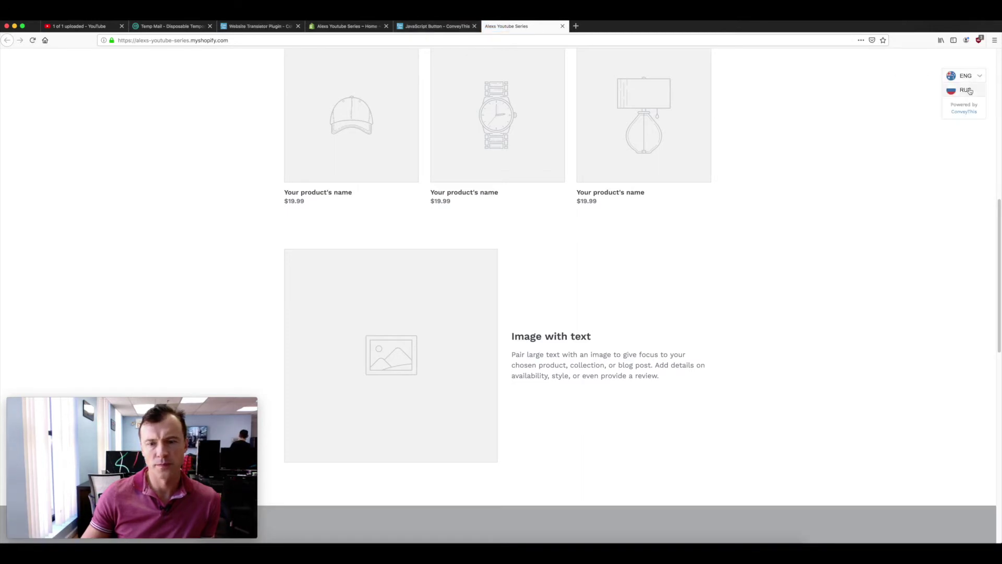
pyautogui.click(965, 91)
pyautogui.scroll(-10, 513, 156)
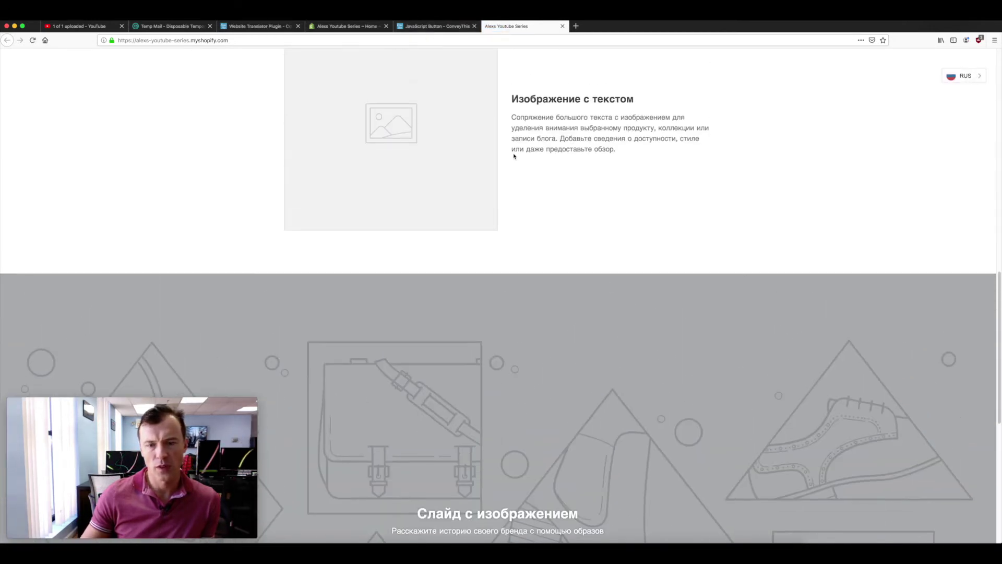
pyautogui.scroll(12, 512, 157)
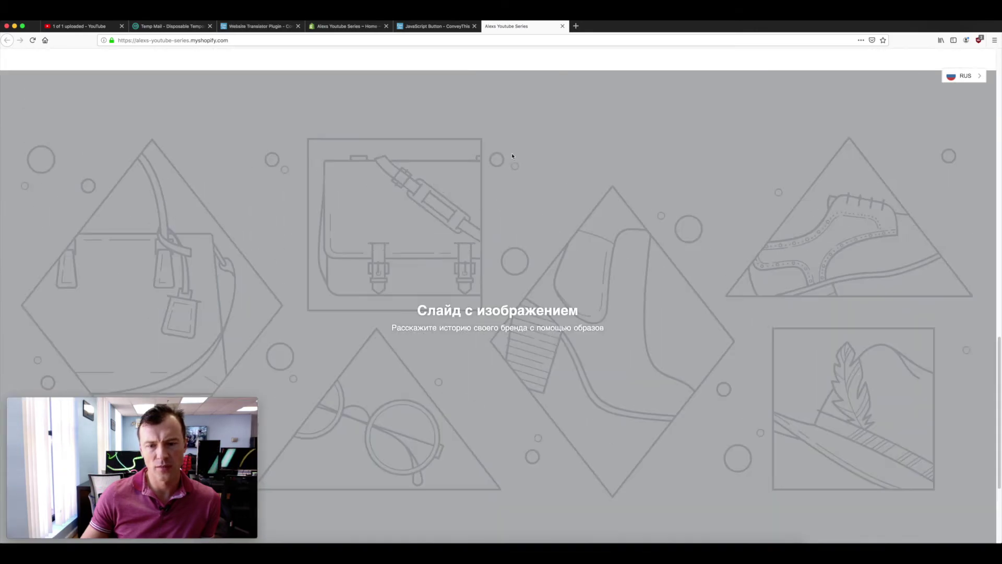
# Step: In the ConveyThis settings, set the position type to Fixed (fixed in certain position of screen) and save the configuration
pyautogui.click(433, 26)
pyautogui.click(347, 201)
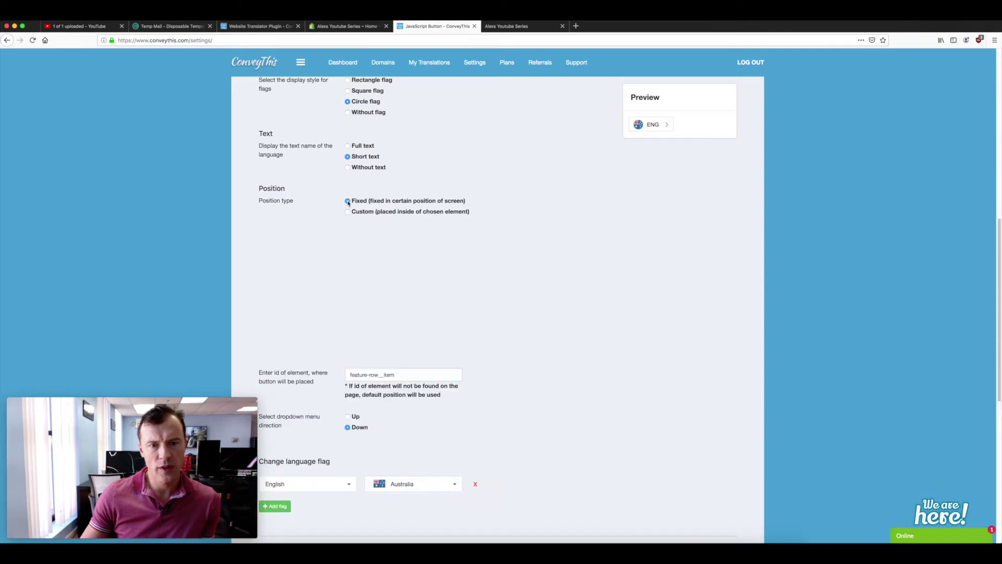
pyautogui.scroll(-5, 268, 279)
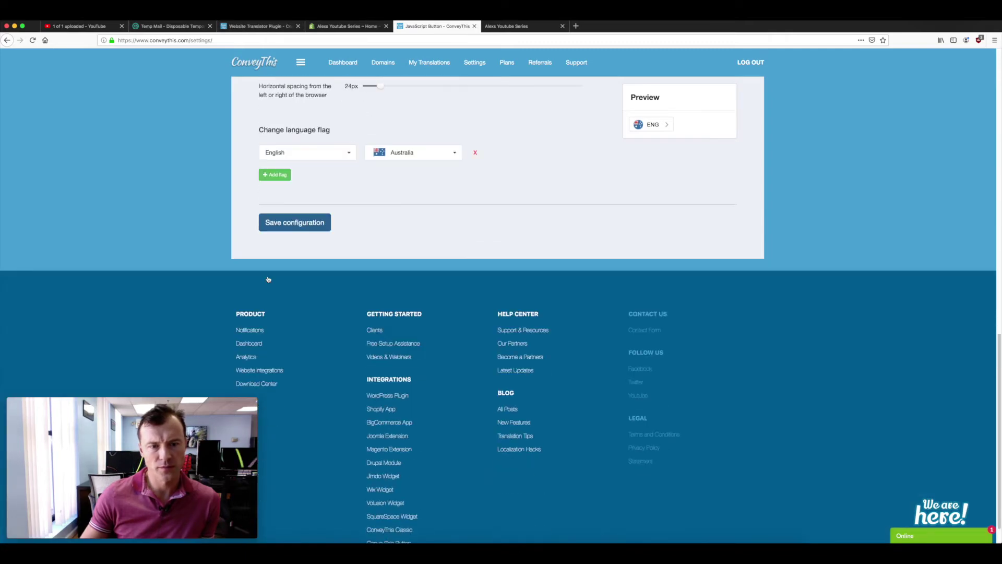
pyautogui.click(296, 210)
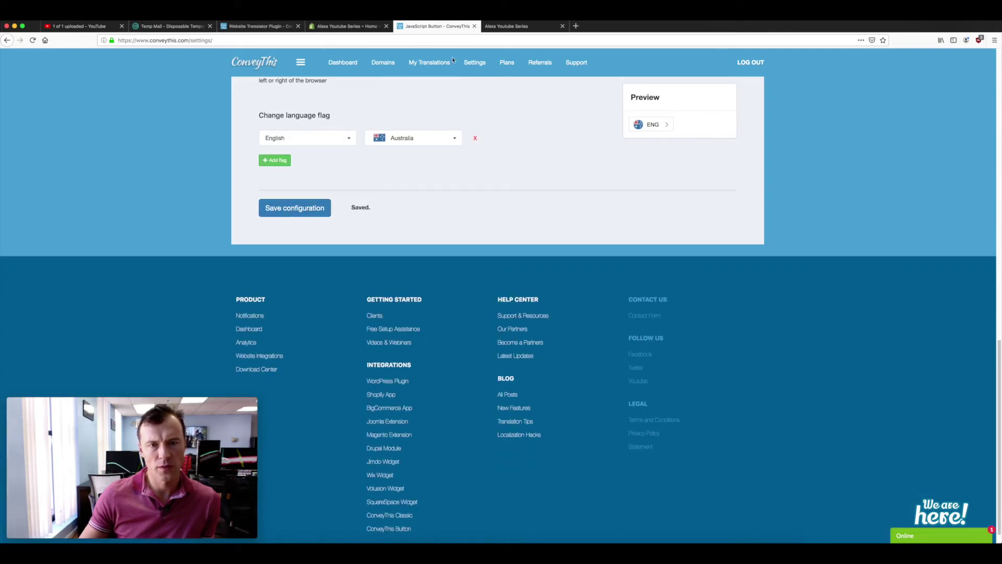
# Step: Return to the storefront and reload the homepage to check the language selector's placement with the fixed position
pyautogui.click(515, 26)
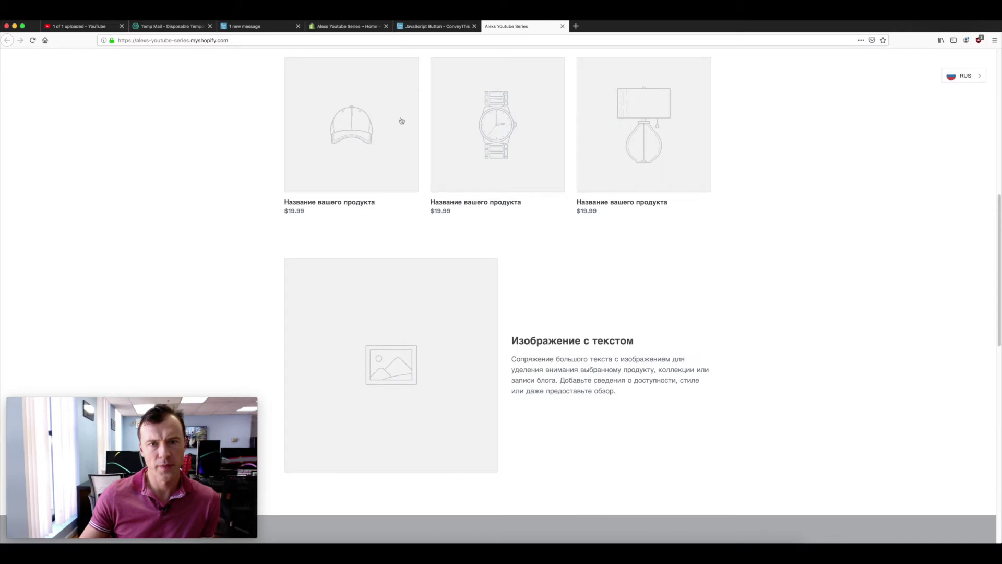
pyautogui.click(32, 40)
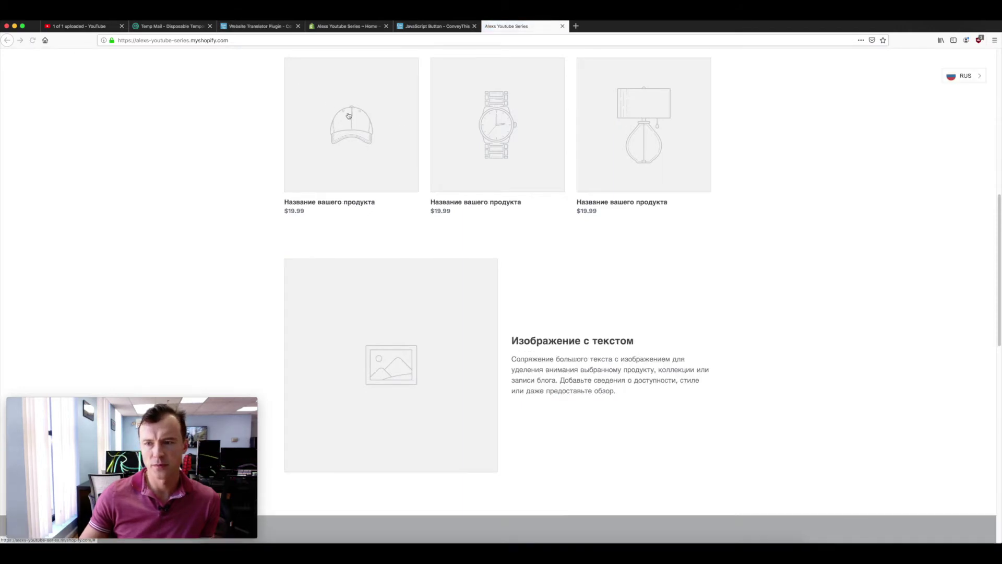
pyautogui.click(32, 40)
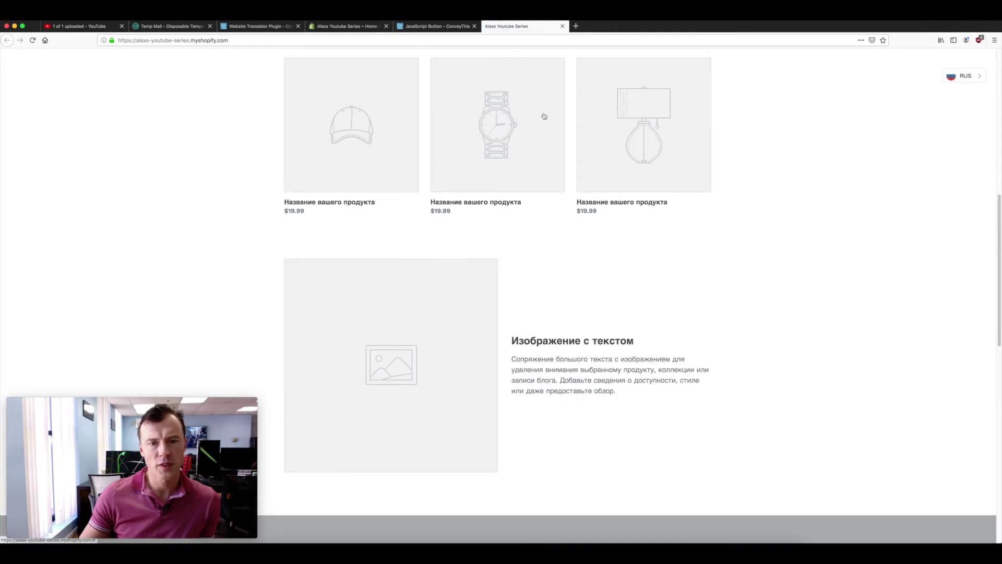
pyautogui.hotkey('ctrl', 'shift', 'Tab')
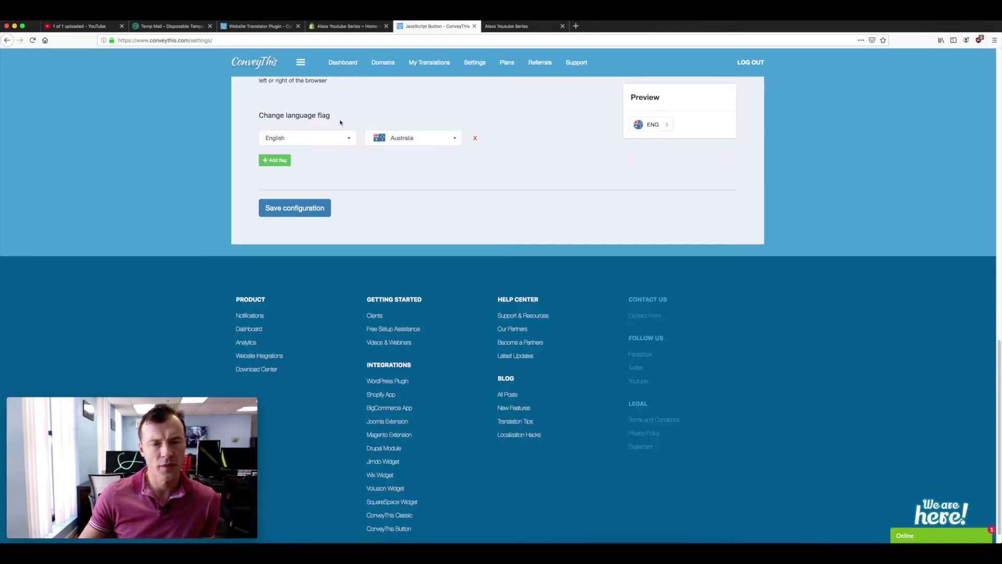
pyautogui.hotkey('ctrl', 'Tab')
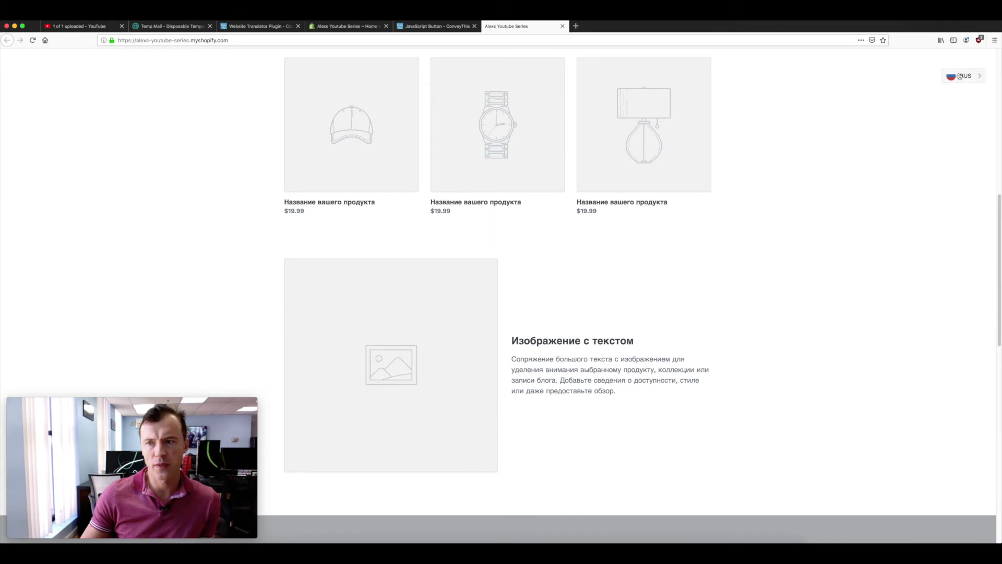
pyautogui.scroll(5, 938, 94)
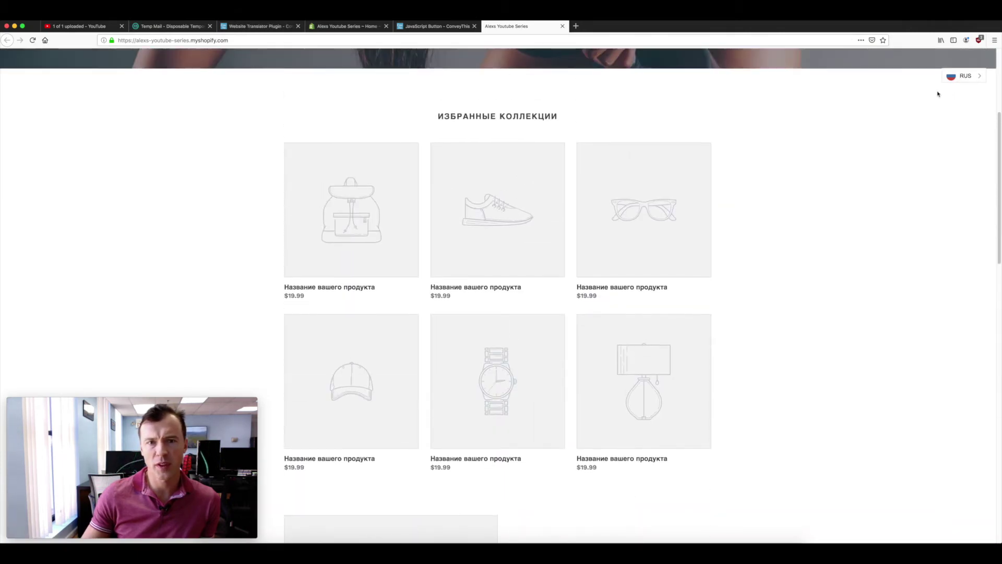
pyautogui.scroll(4, 938, 94)
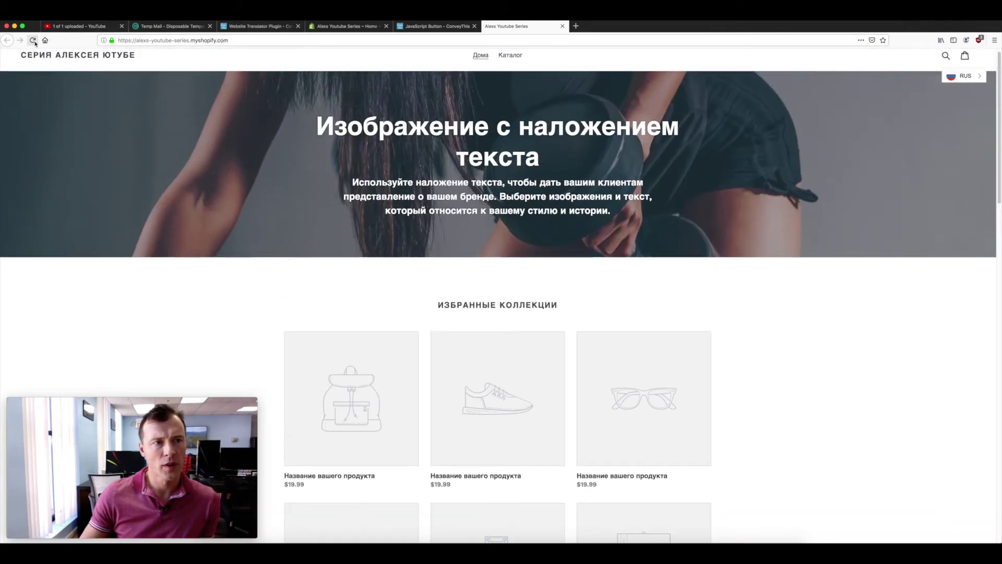
# Step: Reload the storefront homepage once more and switch its language back to English with the selector
pyautogui.click(33, 41)
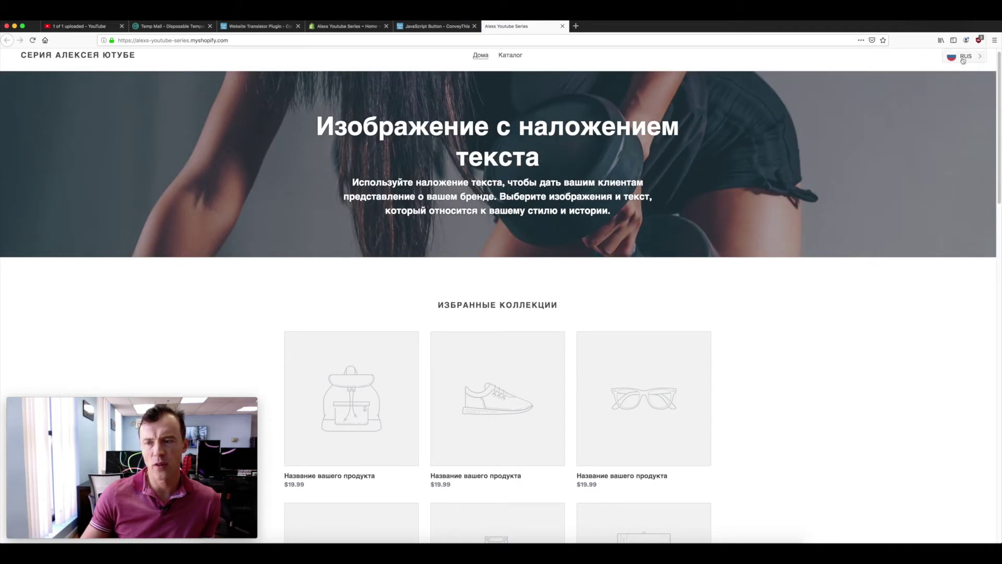
pyautogui.click(963, 59)
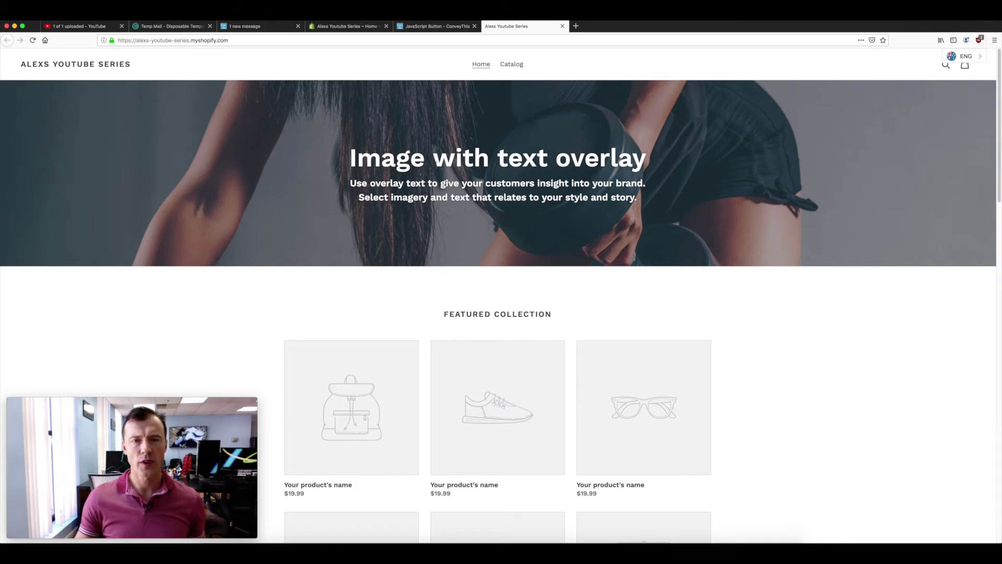
pyautogui.moveTo(353, 158); pyautogui.dragTo(425, 158)
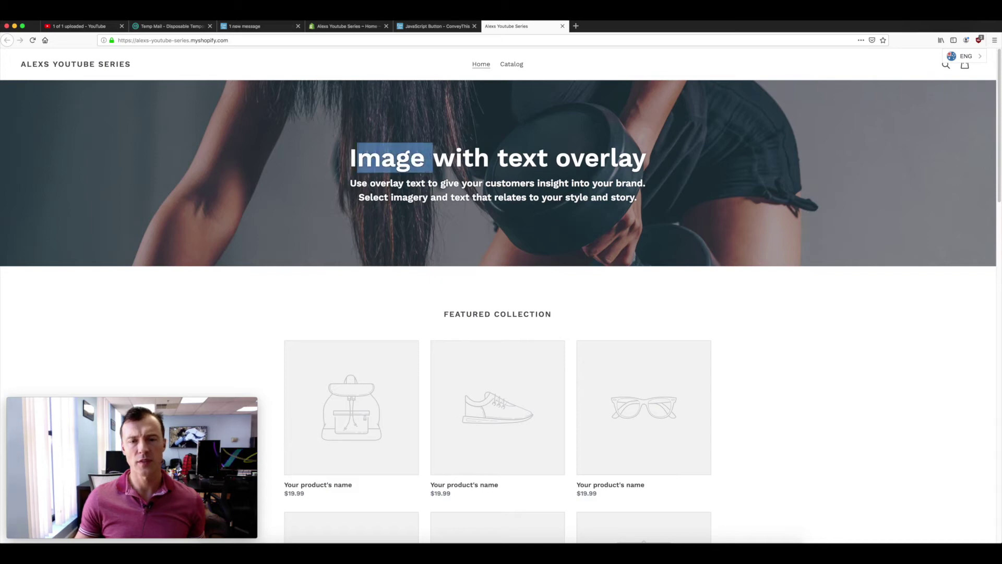
# Step: Go back to the ConveyThis settings and set the position type to Custom (placed inside of chosen element)
pyautogui.click(436, 27)
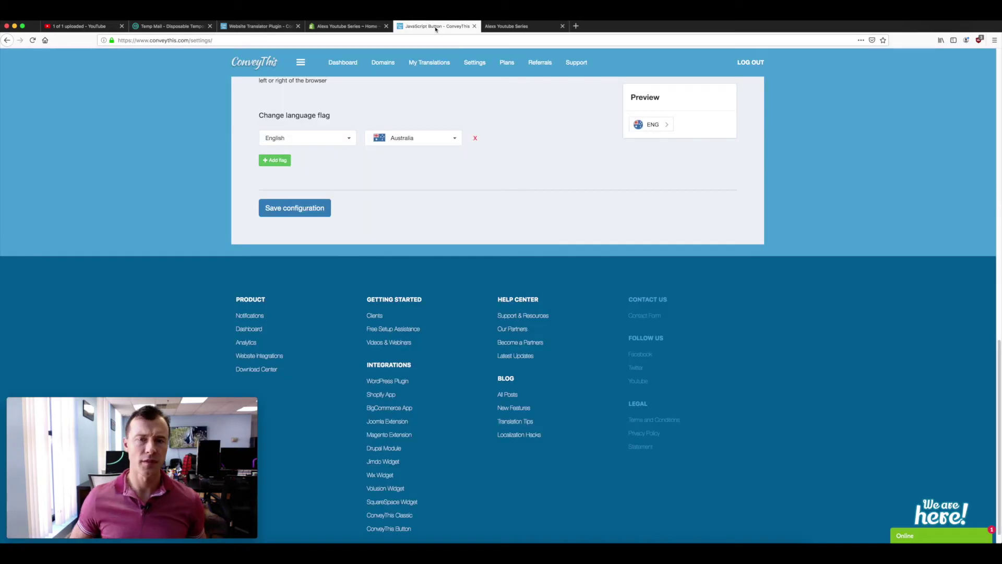
pyautogui.scroll(5, 432, 141)
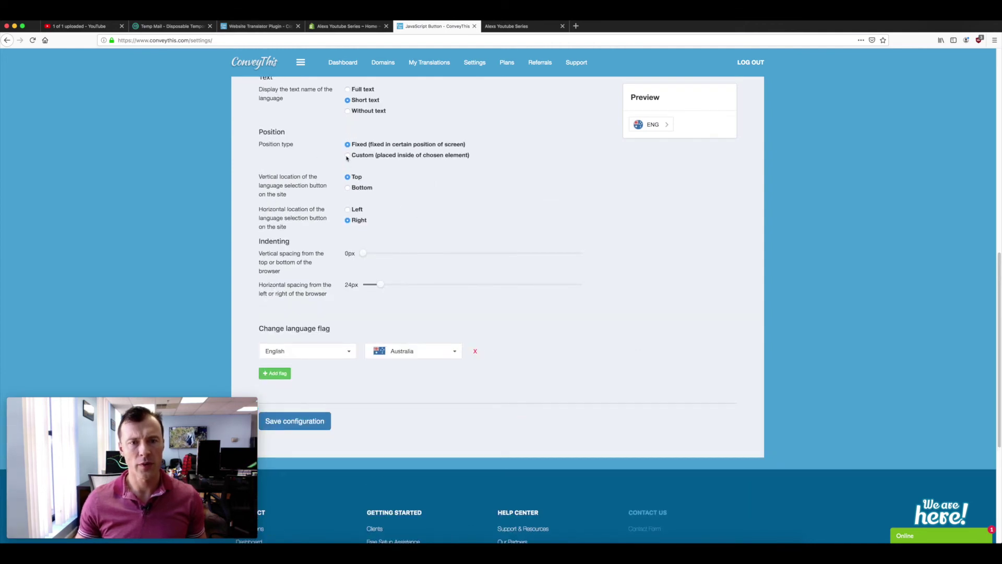
pyautogui.click(347, 157)
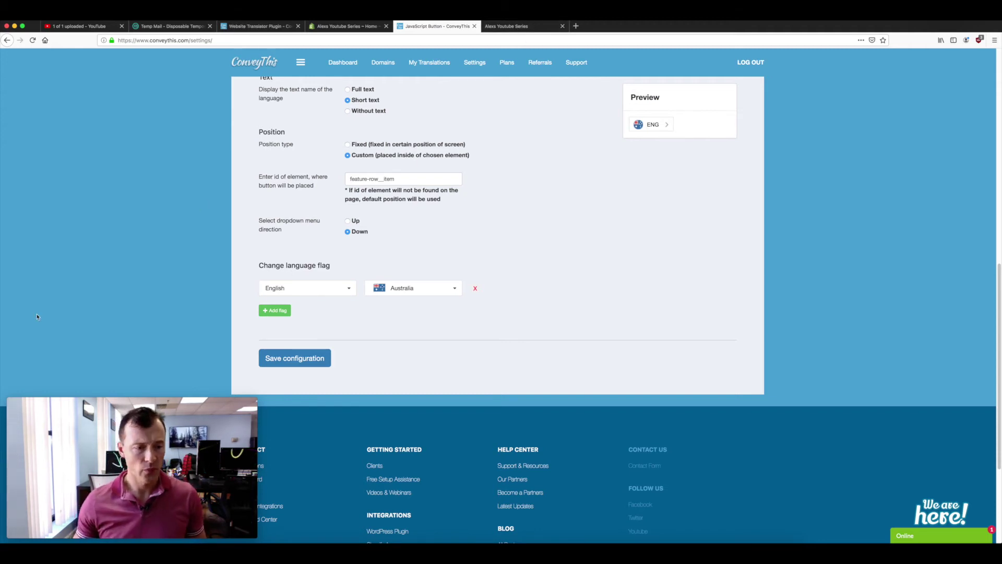
pyautogui.click(28, 402)
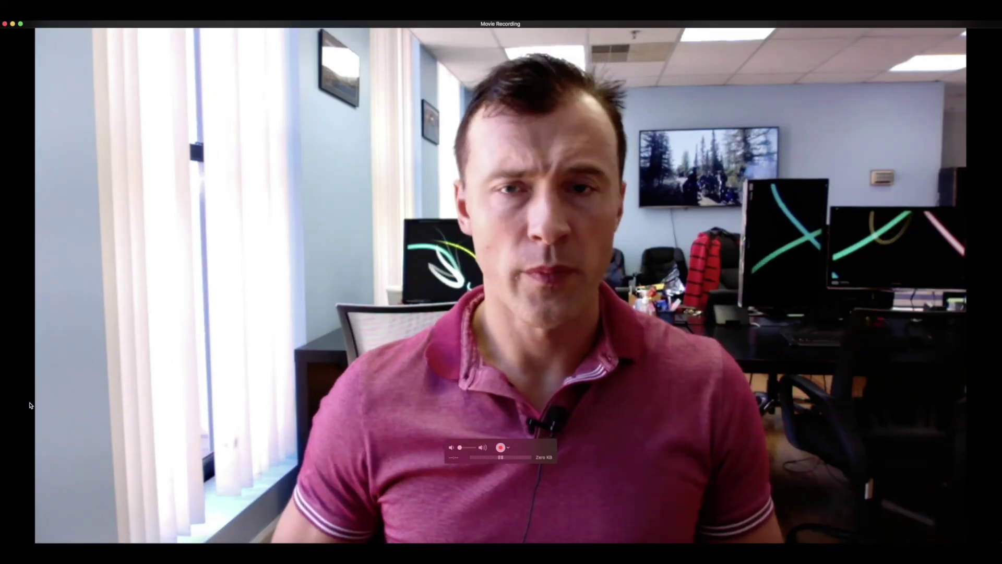